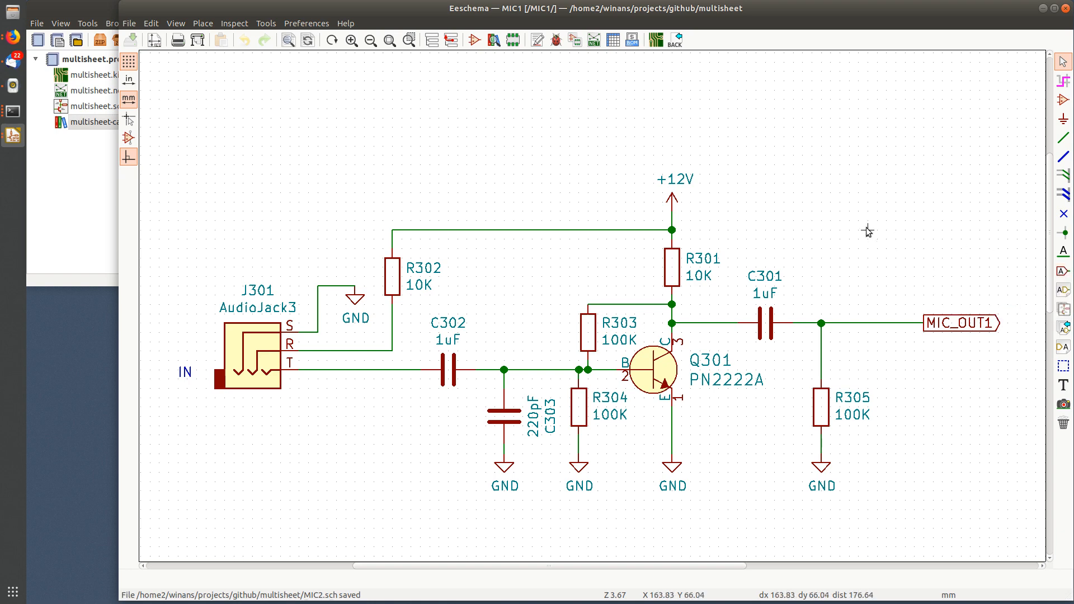
Return to the root sheet and examine the J101 connector and the three hierarchical sheet blocks.
left_click(451, 41)
scroll(439, 278, "down", 3)
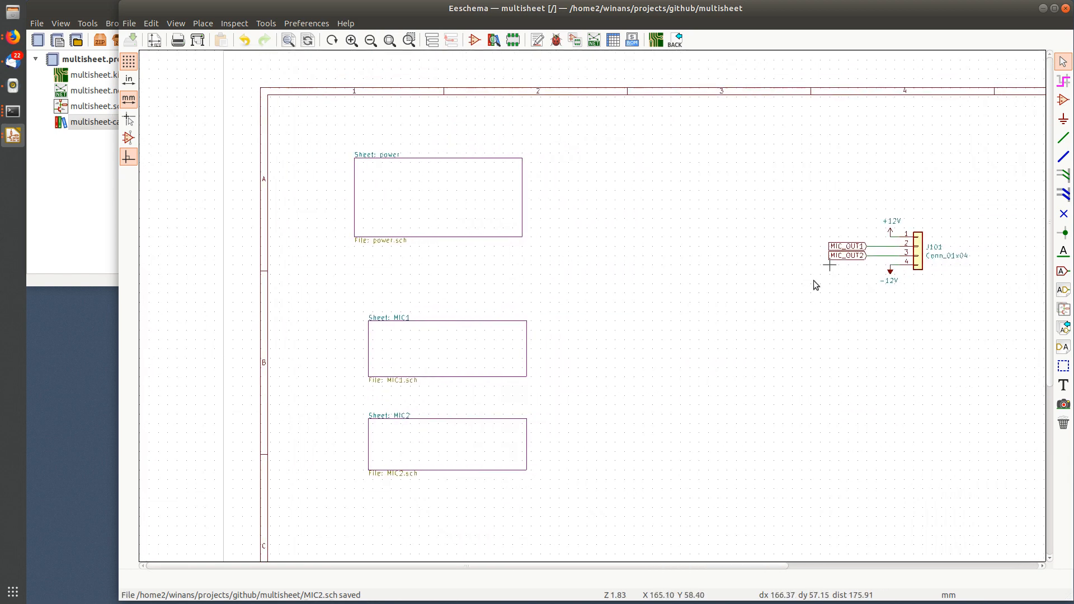
scroll(813, 280, "up", 2)
scroll(649, 321, "down", 2)
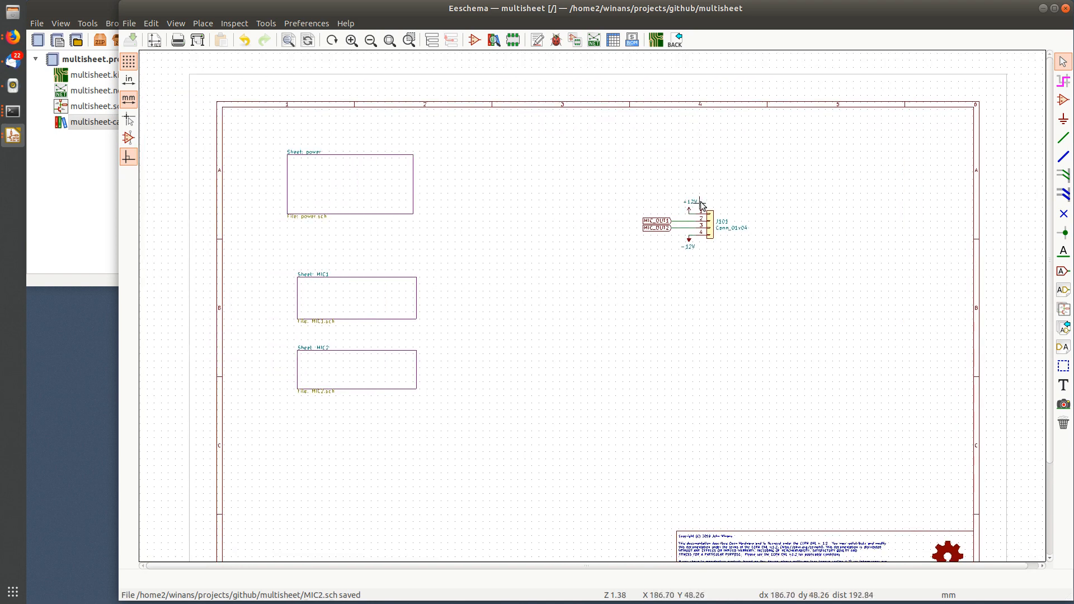
Visit the power, MIC1 and MIC2 subsheets in turn to view their circuits, ending back on the root sheet.
double_click(339, 176)
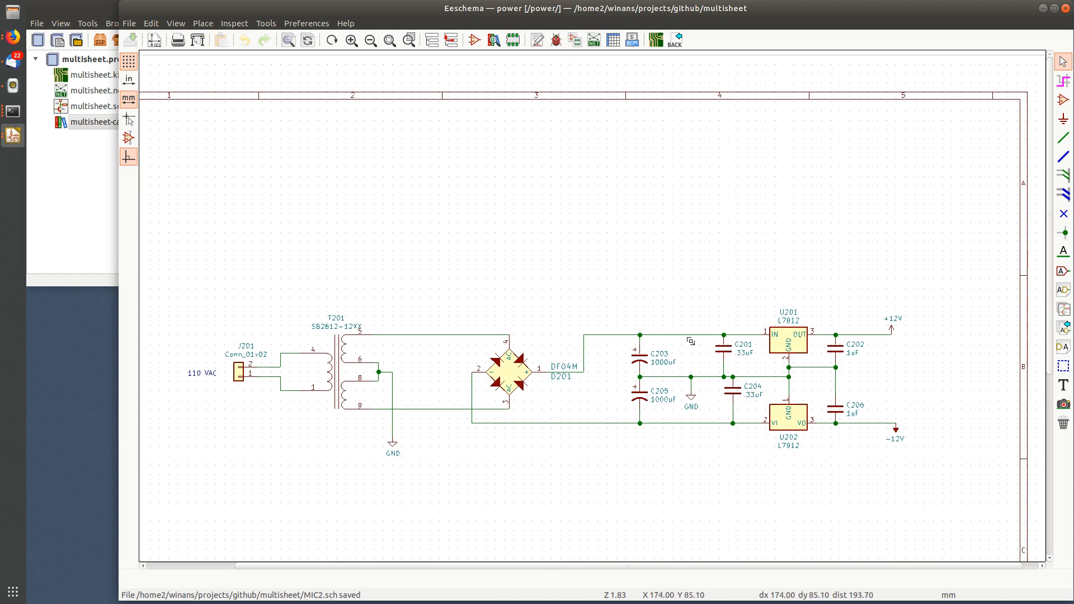
left_click(451, 40)
double_click(366, 292)
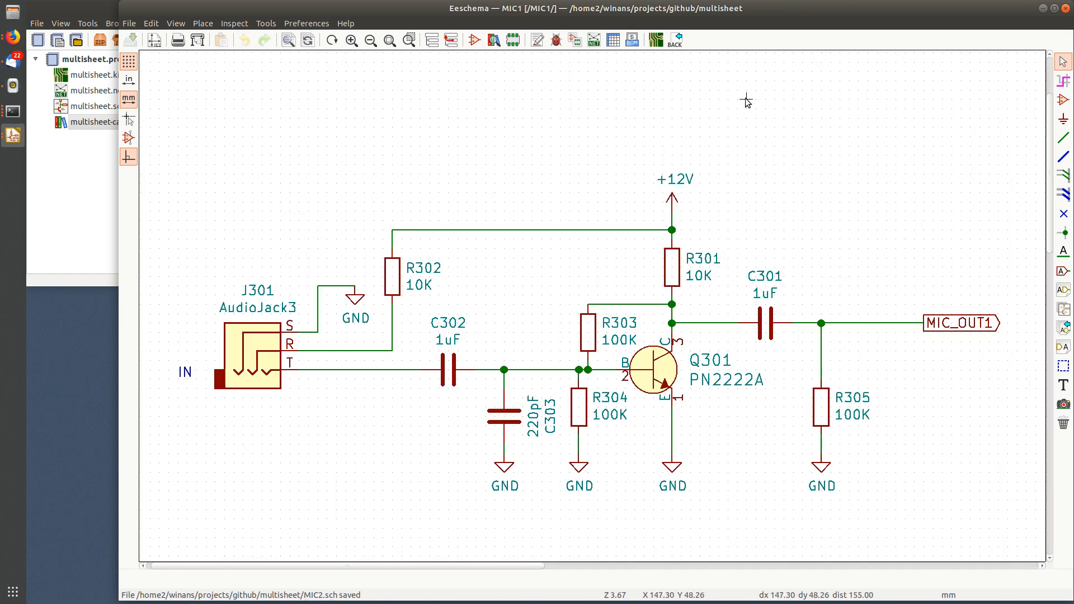
left_click(450, 39)
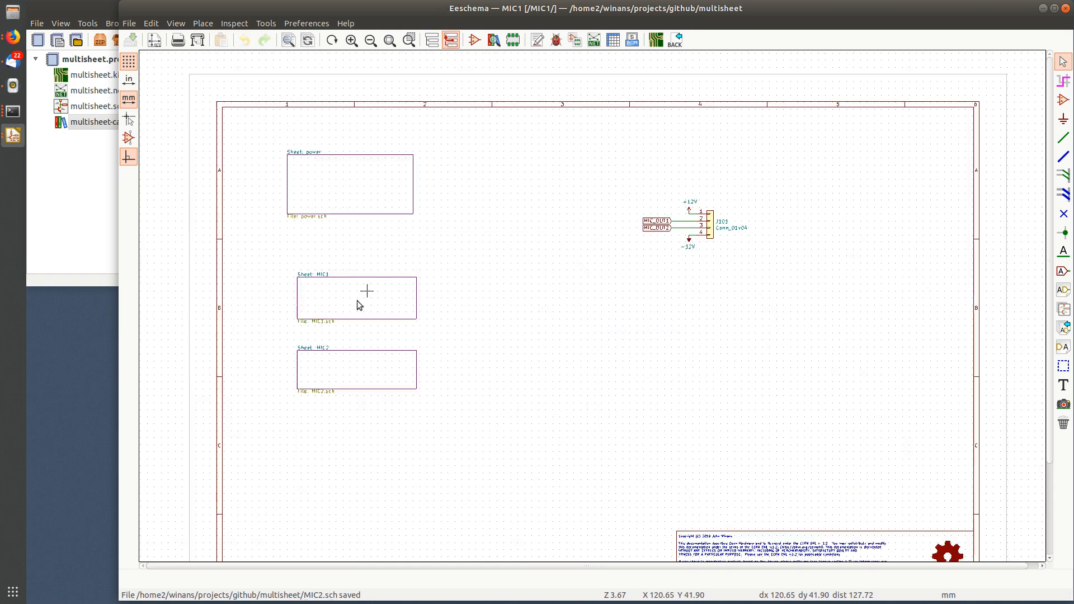
double_click(367, 375)
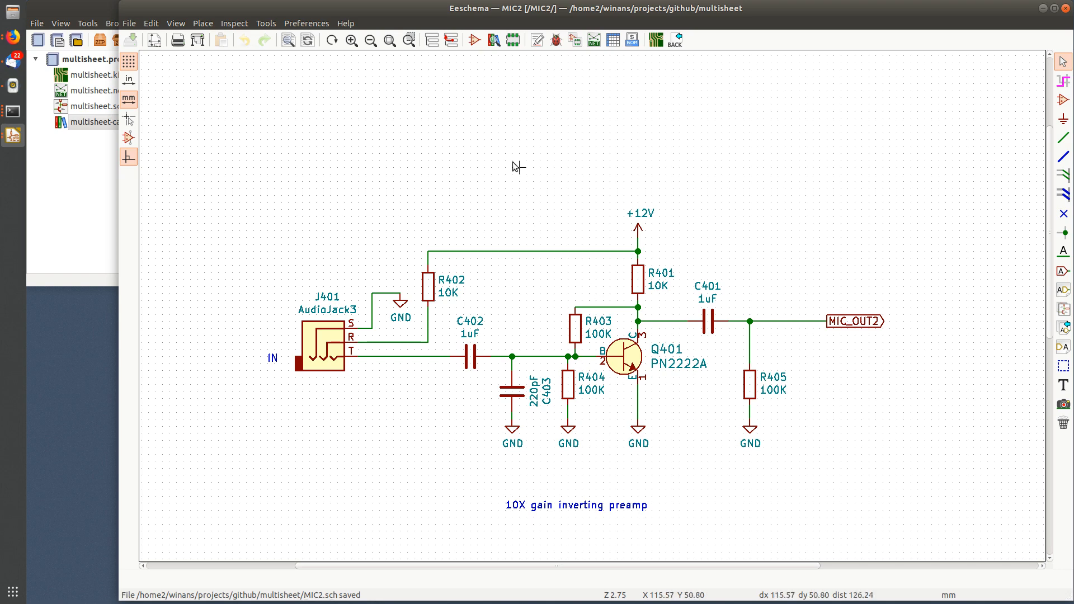
left_click(451, 41)
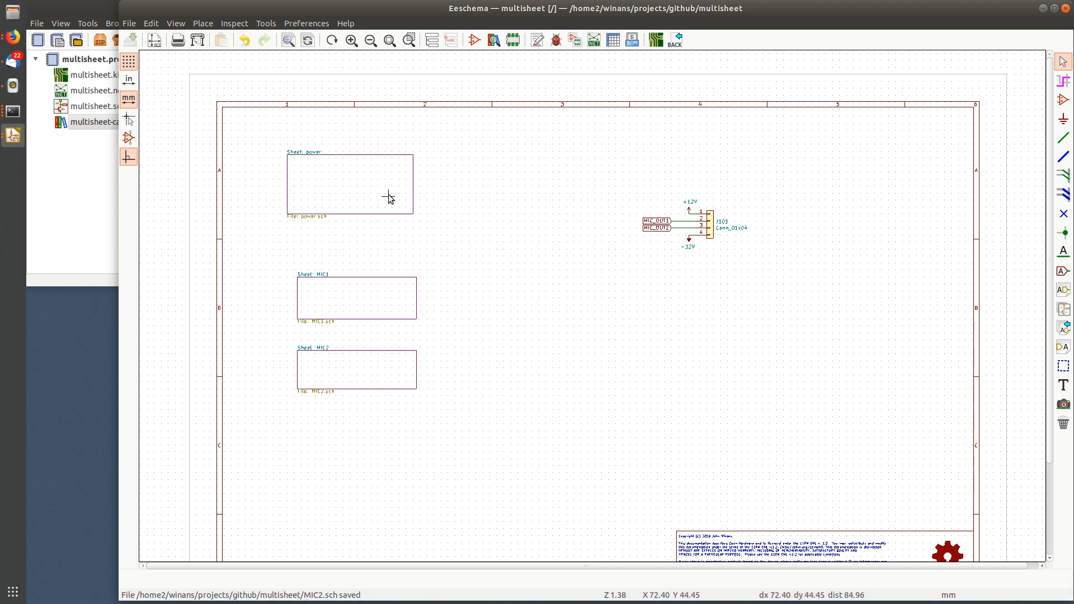
Examine the J101 connector's nets on the root sheet and the matching +12V and −12V outputs on the power subsheet, ending back on the root sheet.
scroll(652, 254, "up", 5)
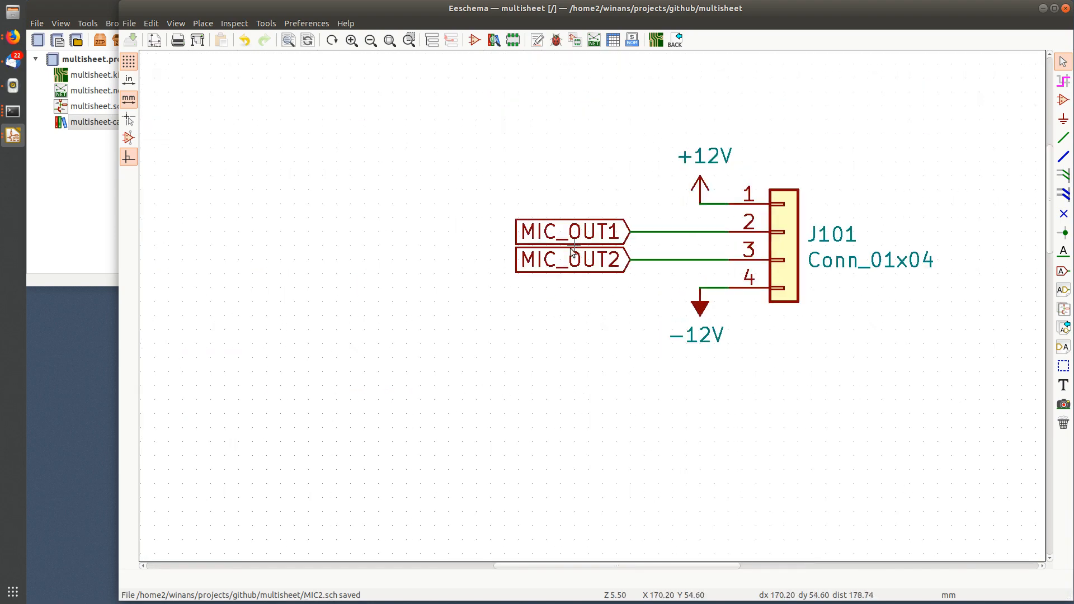
scroll(572, 249, "down", 5)
double_click(291, 251)
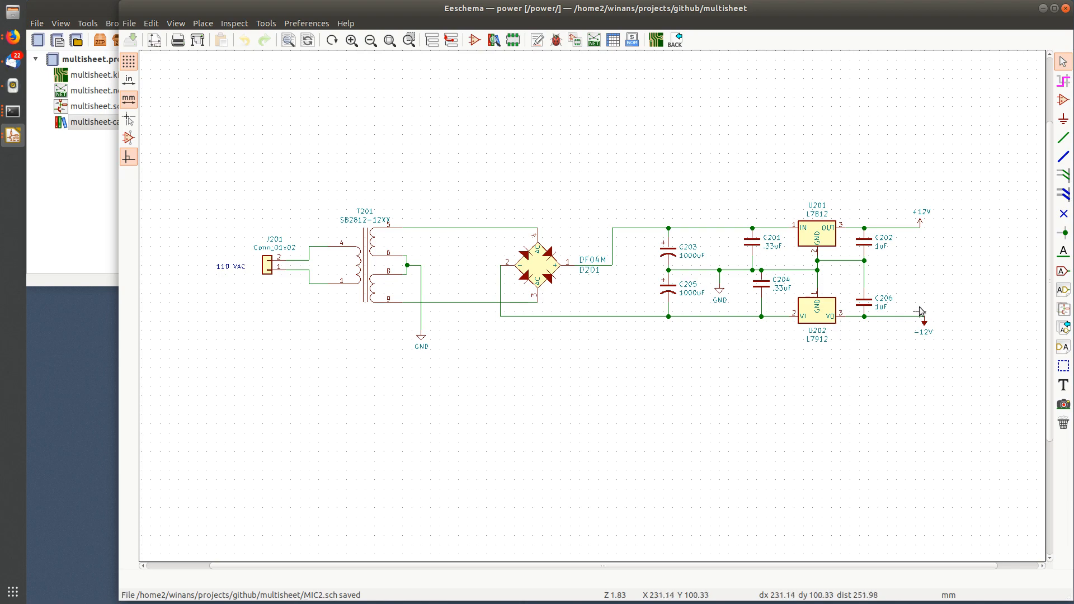
scroll(928, 229, "up", 3)
scroll(587, 305, "down", 1)
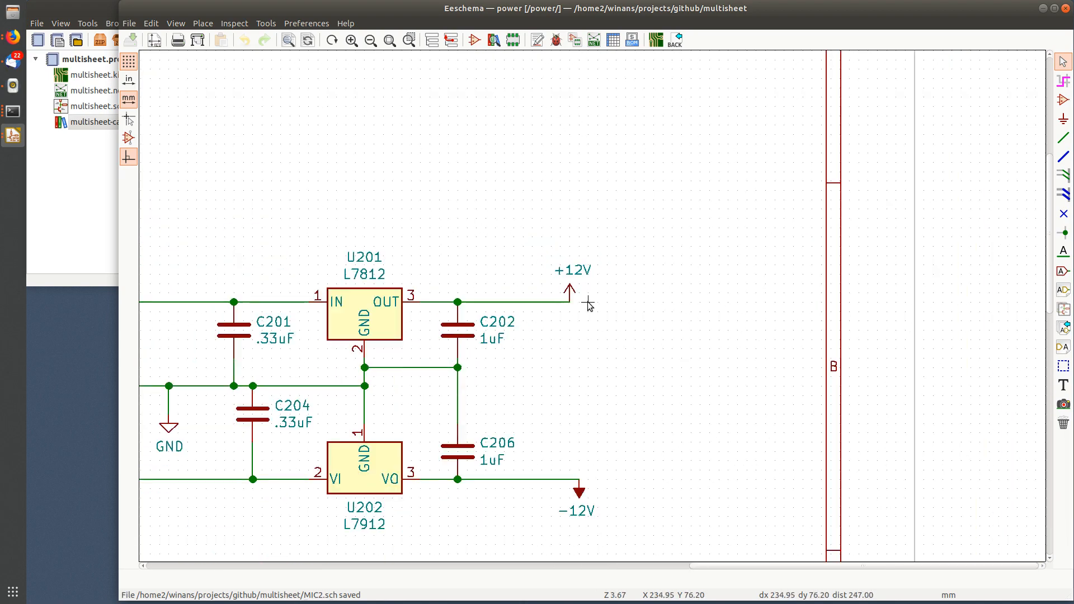
scroll(588, 305, "down", 3)
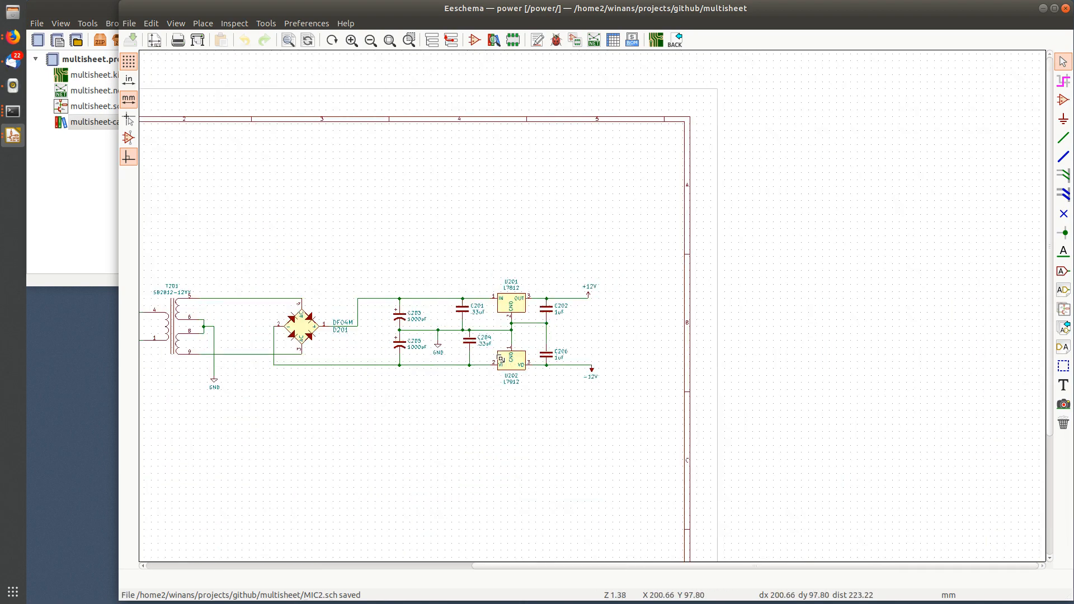
middle_click_drag(500, 359, 623, 302)
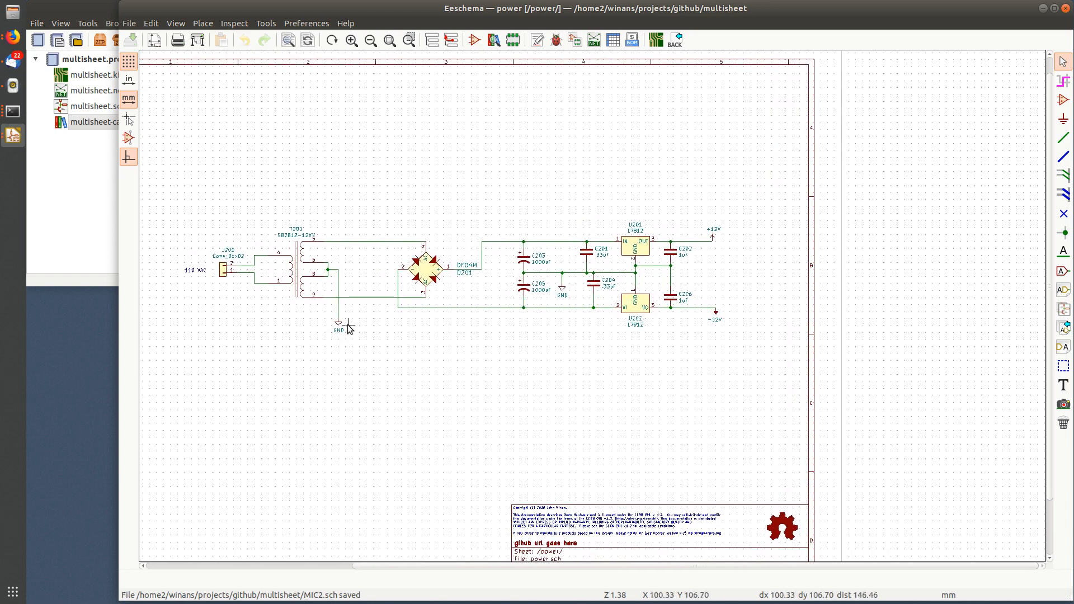
left_click(451, 40)
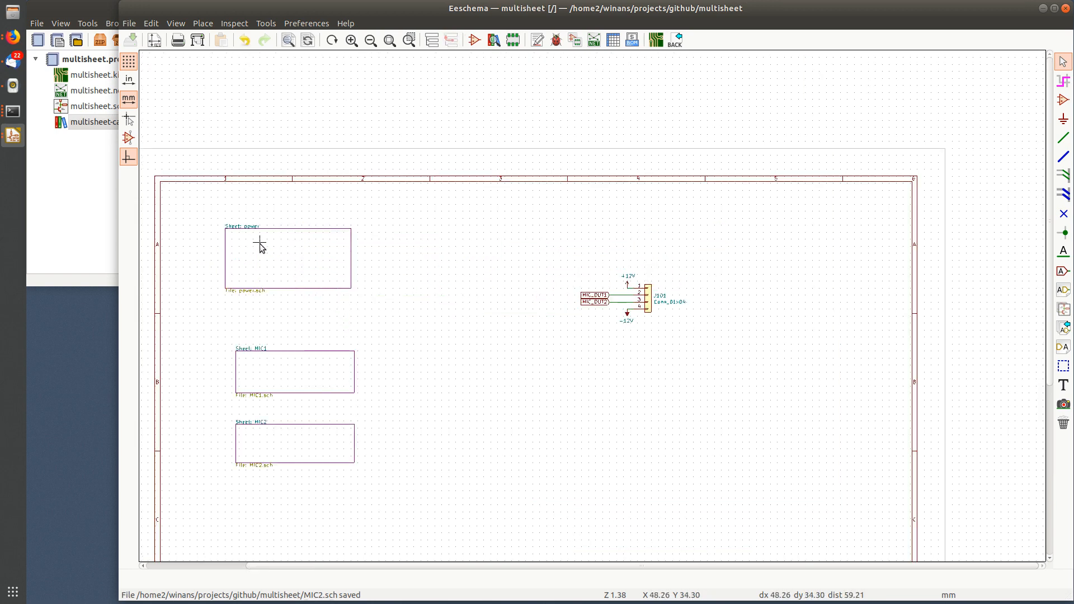
Inspect the MIC_OUT1 global label in the MIC1 subsheet and return to the root sheet.
middle_click_drag(528, 387, 532, 308)
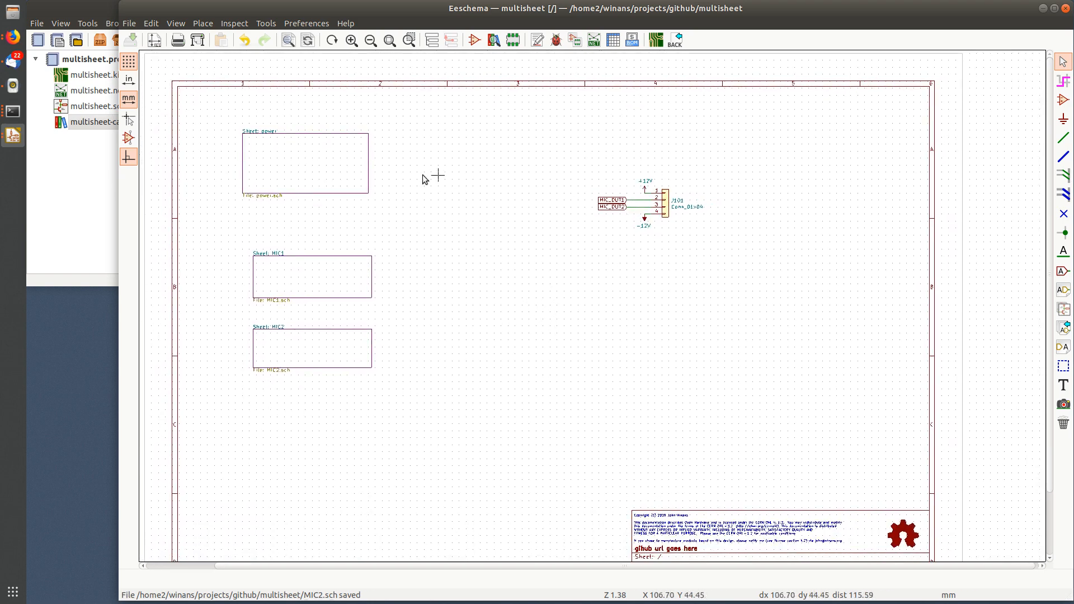
double_click(346, 169)
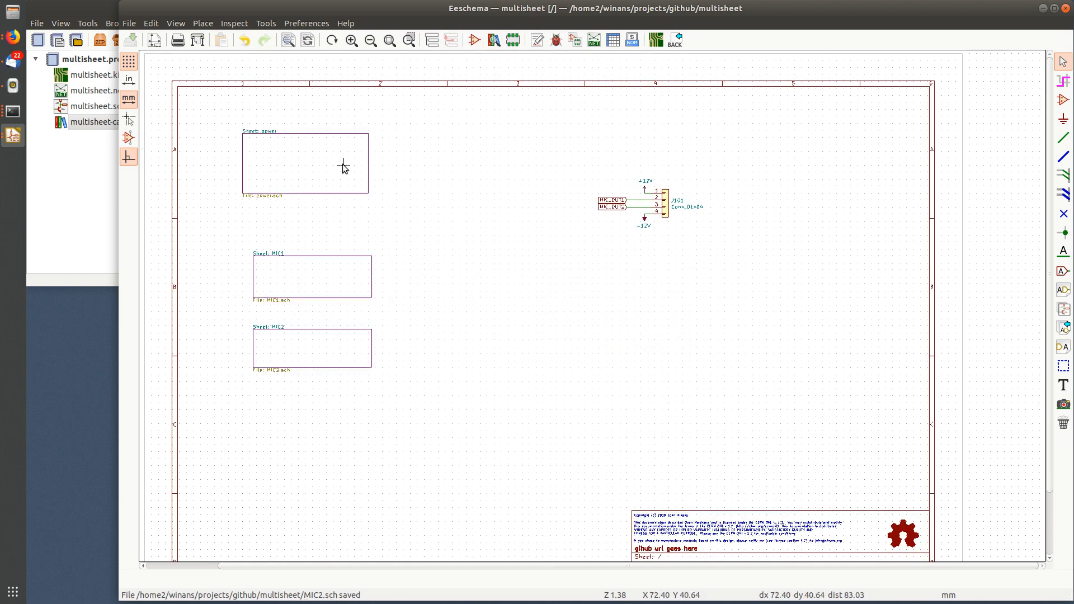
left_click(451, 40)
double_click(319, 276)
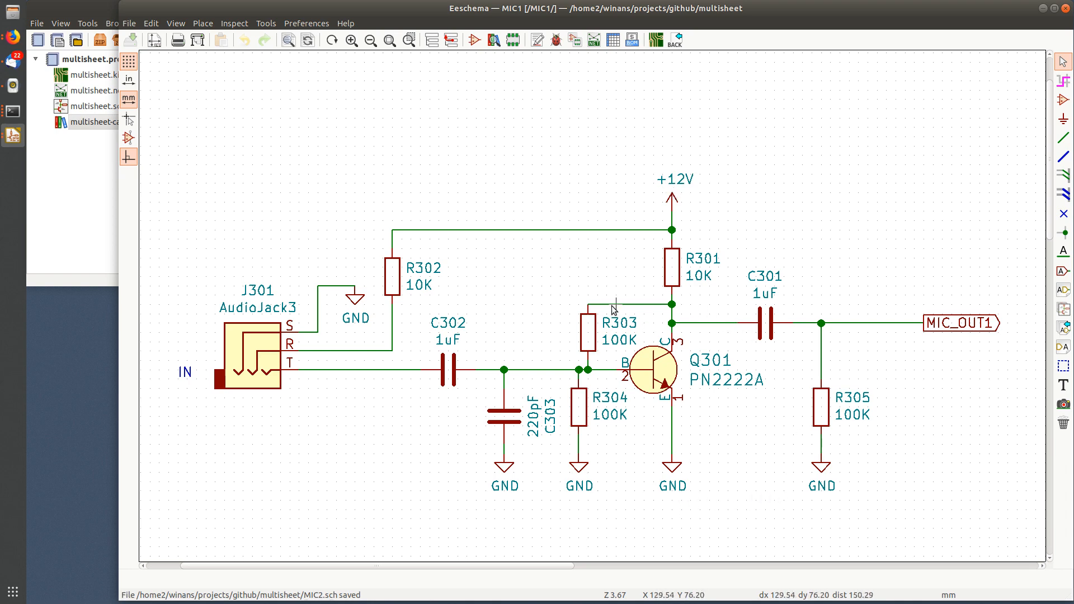
middle_click_drag(669, 274, 618, 271)
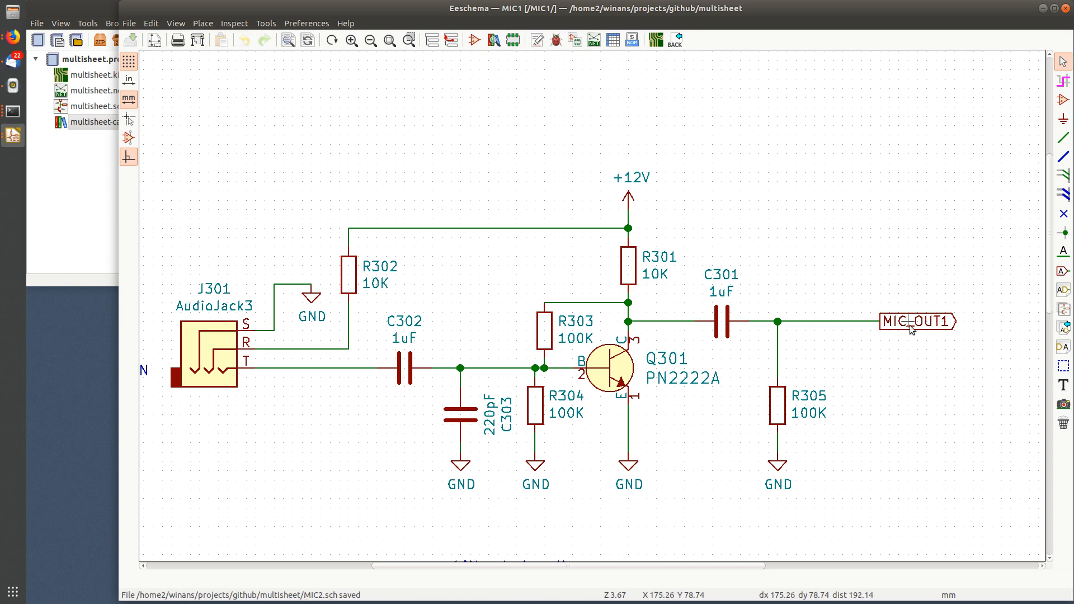
key("alt+BackSpace")
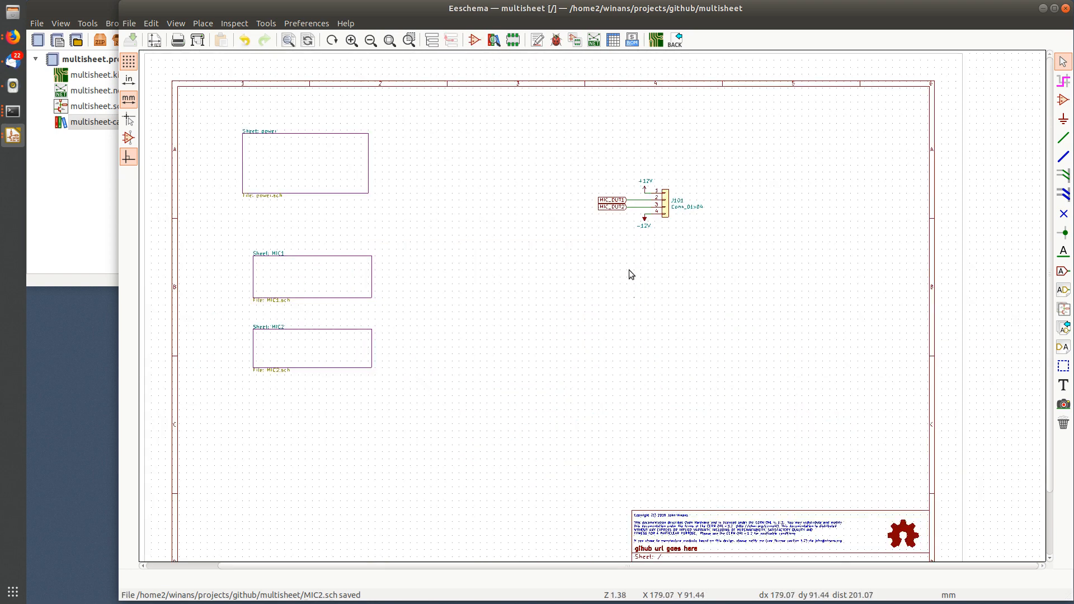
Examine the MIC_OUT1 and MIC_OUT2 global labels wired to connector J101 on the root sheet.
scroll(587, 306, "up", 5)
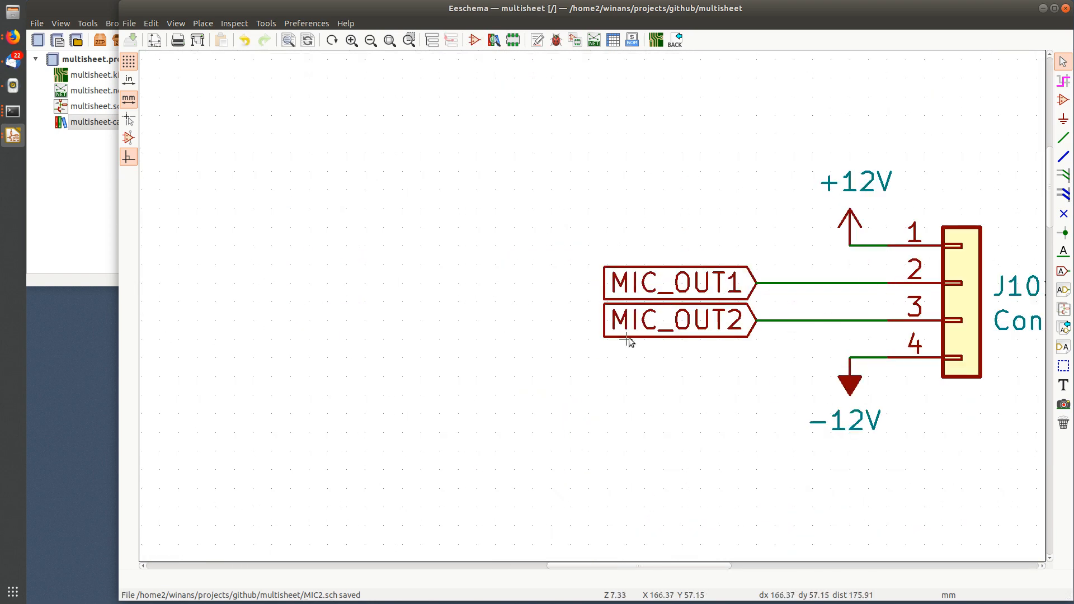
scroll(588, 308, "down", 4)
middle_click_drag(456, 378, 555, 272)
middle_click_drag(471, 297, 476, 332)
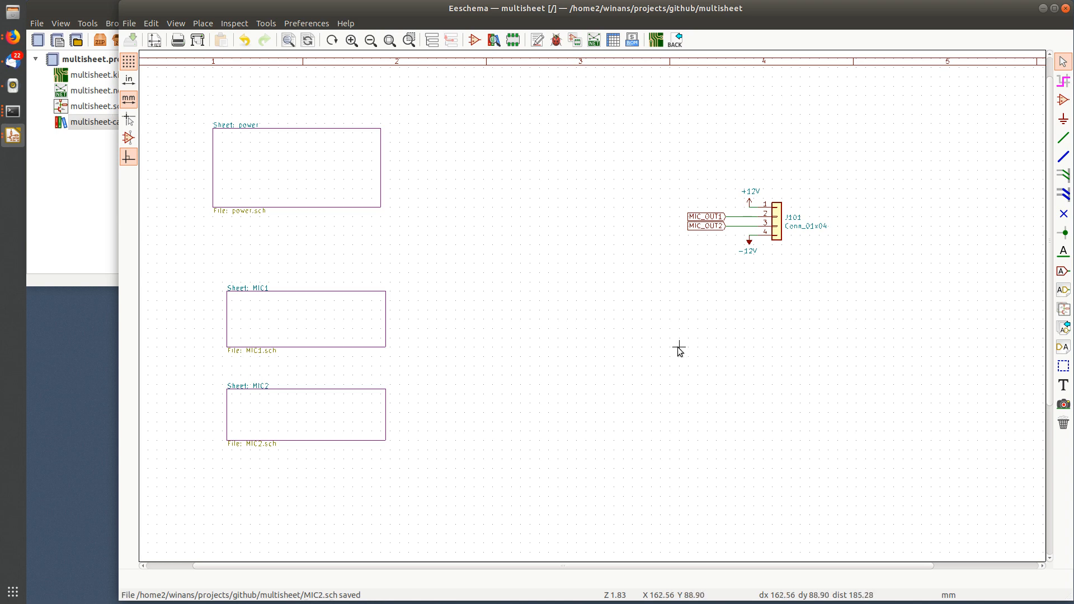
Inspect the MIC1 and MIC2 sheet blocks and the sheet and file entries in the root sheet's title block.
scroll(255, 323, "up", 2)
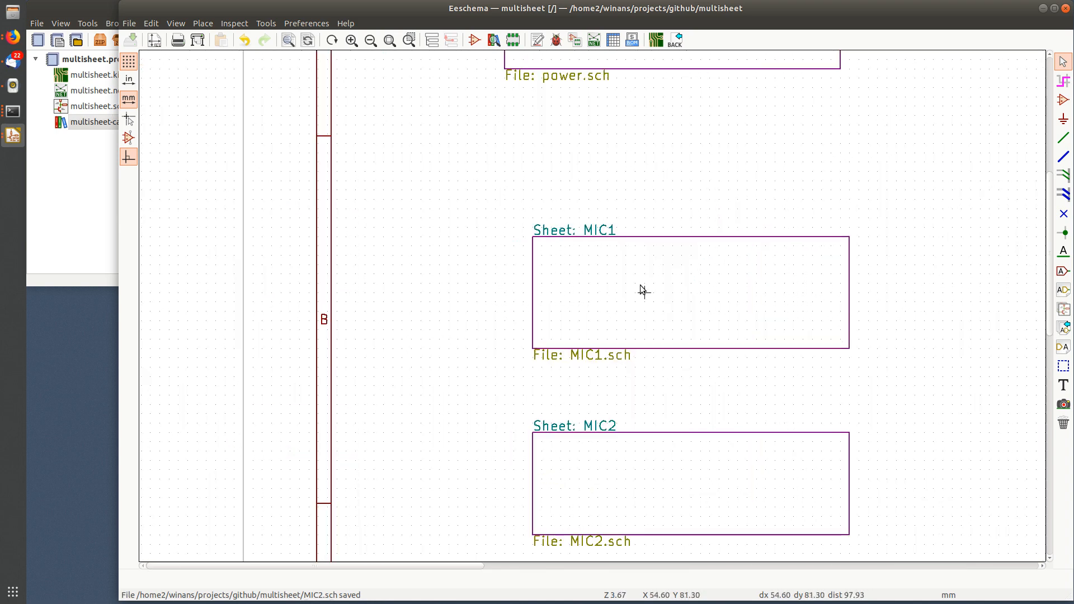
middle_click_drag(646, 293, 490, 220)
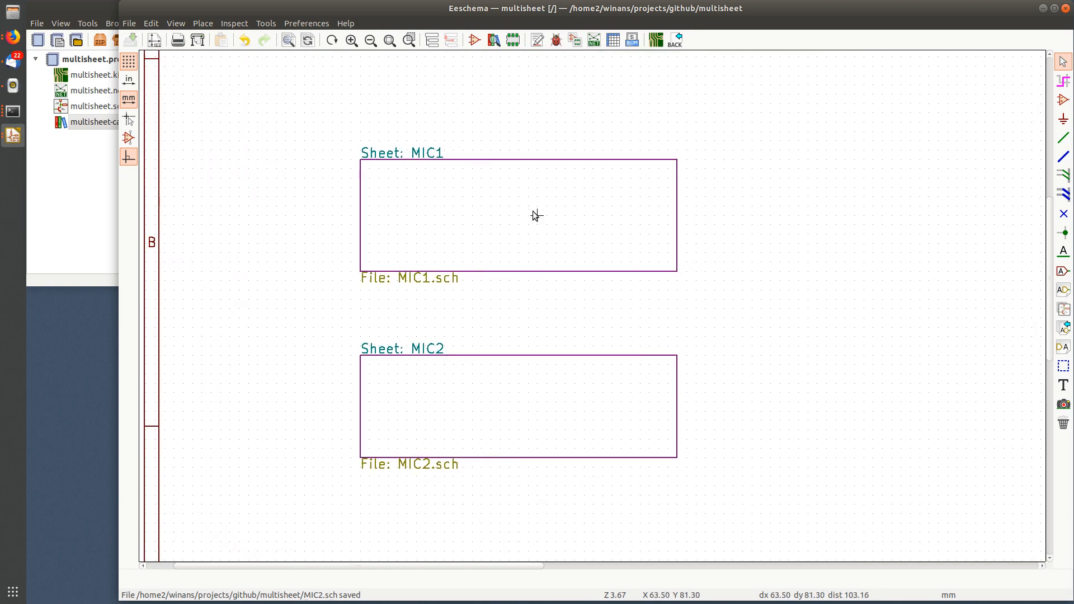
scroll(536, 215, "down", 2)
middle_click_drag(775, 337, 525, 222)
middle_click_drag(789, 376, 585, 132)
scroll(613, 338, "up", 2)
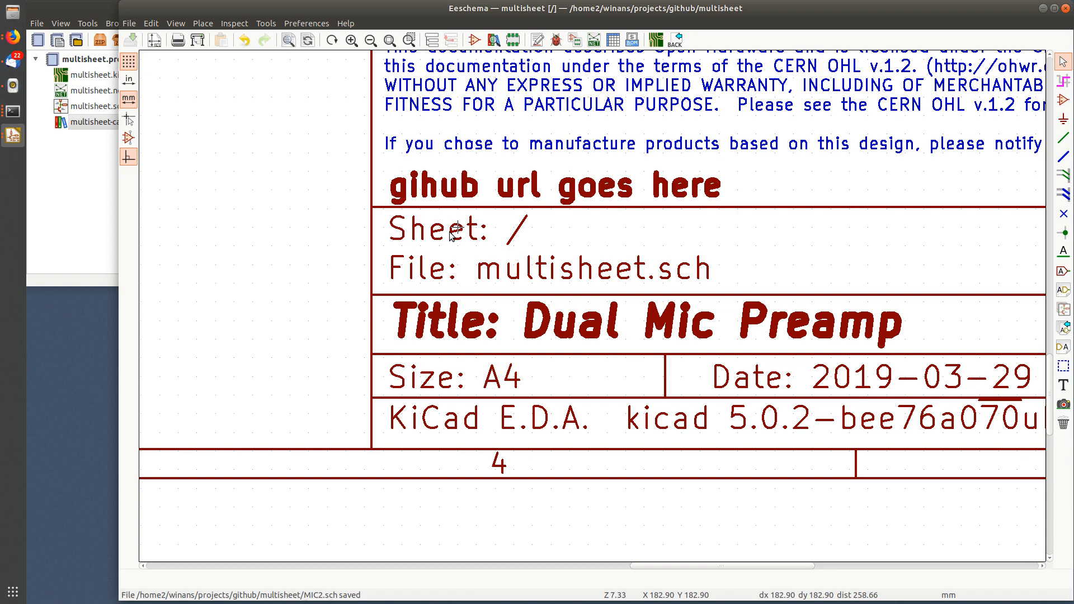
scroll(451, 235, "down", 3)
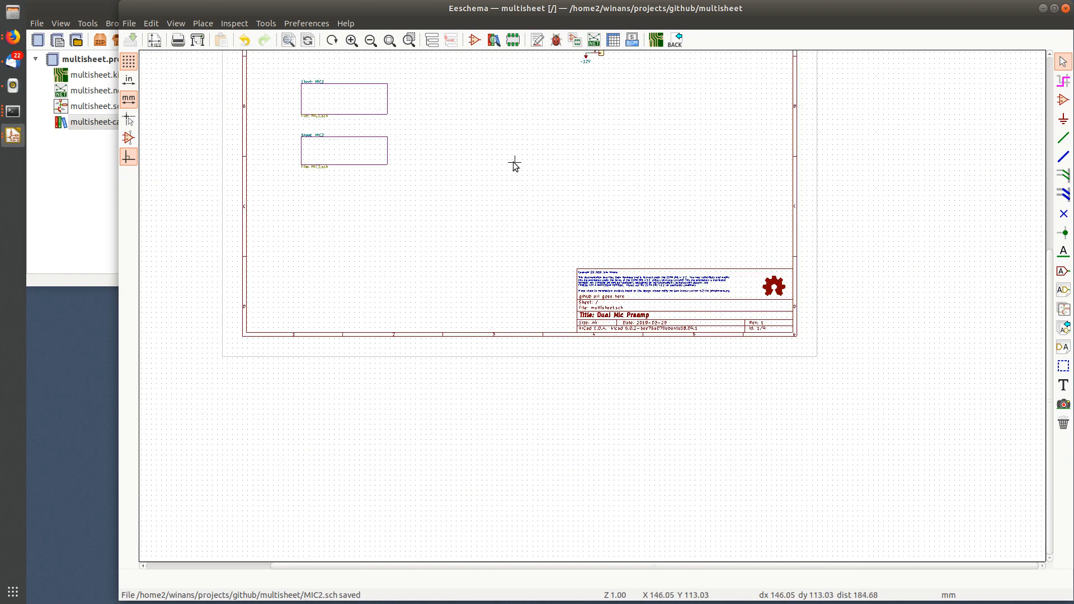
Examine the sheet names and file names of the MIC1 and MIC2 blocks on the root sheet.
middle_click_drag(513, 166, 546, 307)
scroll(545, 281, "up", 2)
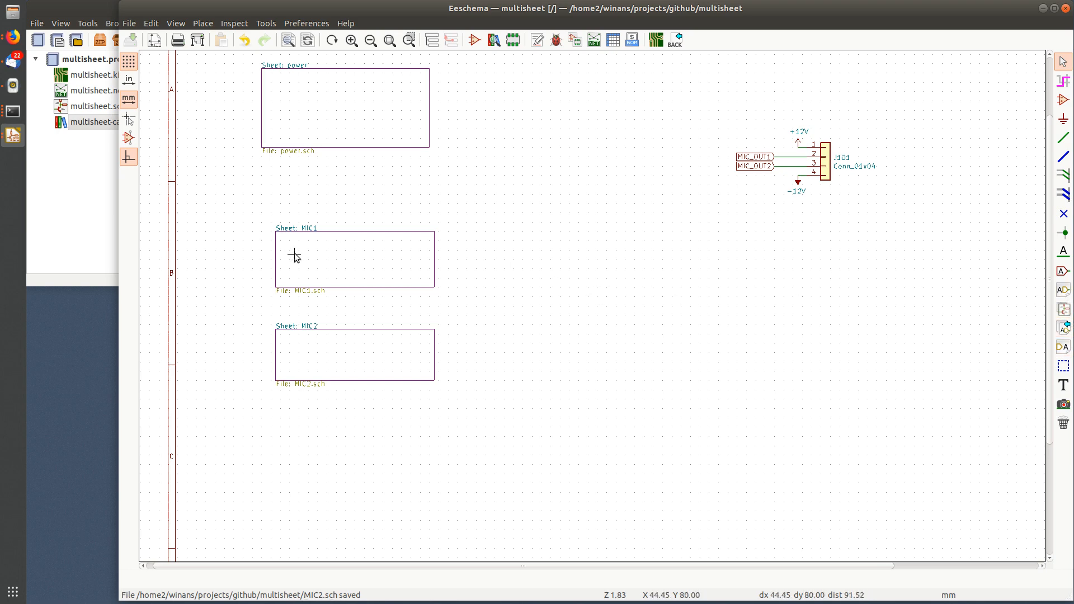
scroll(320, 258, "up", 1)
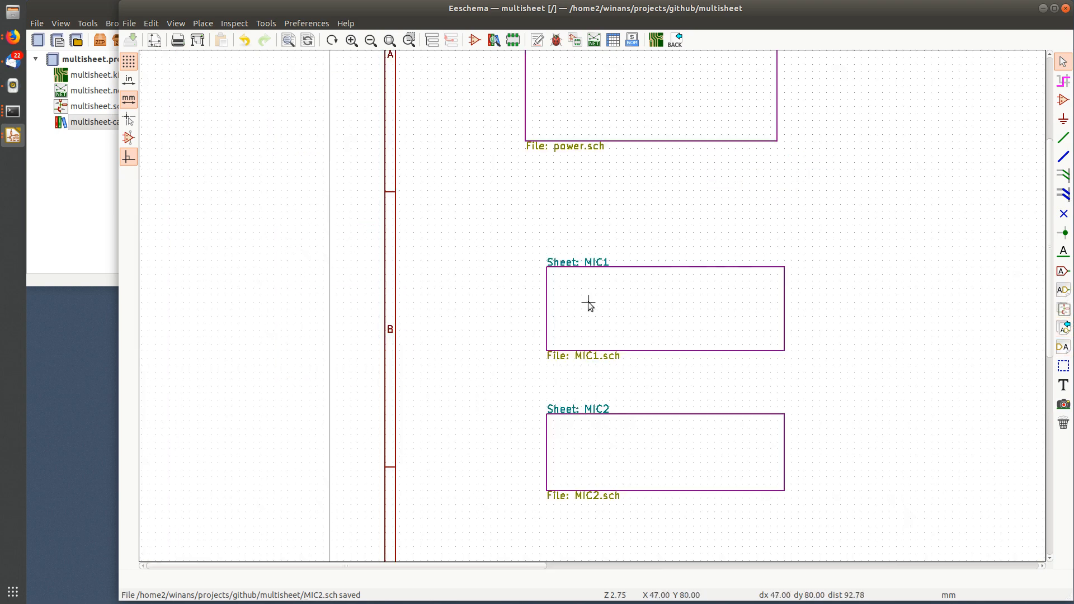
scroll(640, 311, "up", 1)
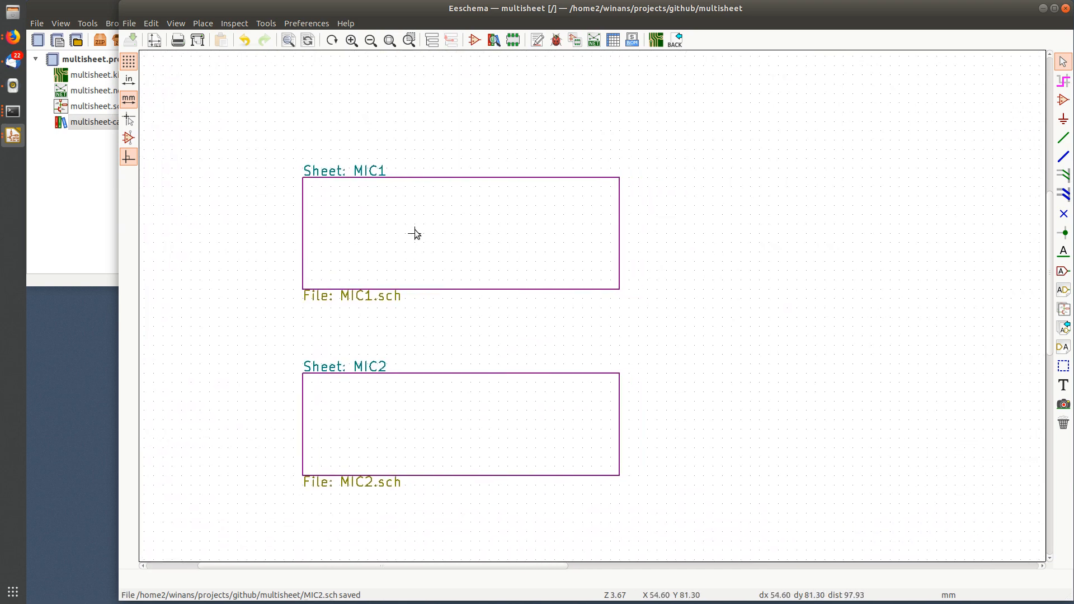
scroll(414, 230, "down", 2)
middle_click_drag(694, 311, 377, 272)
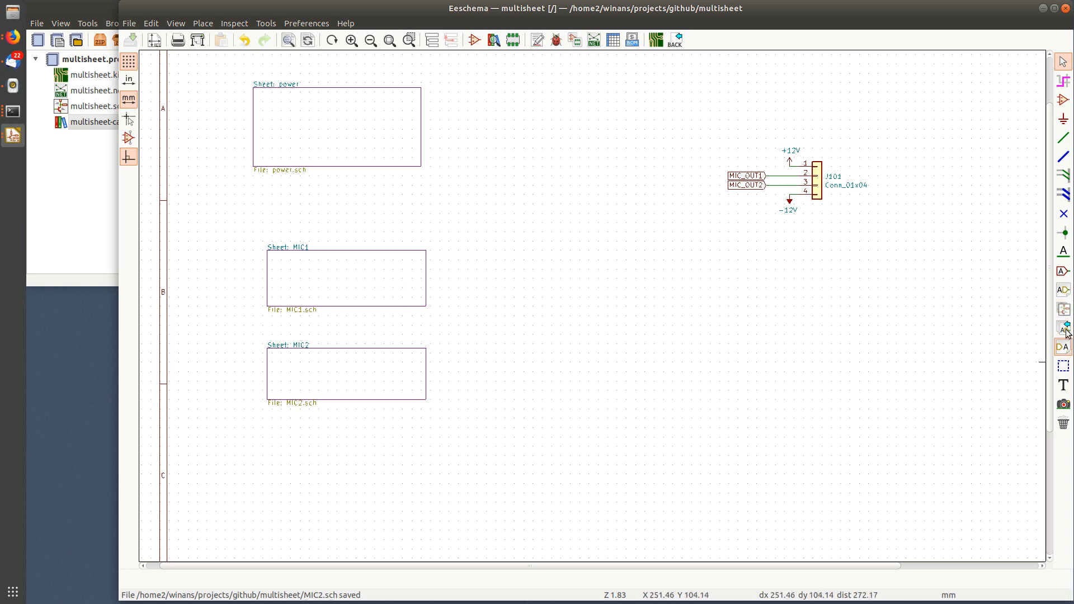
Read the sheet path, file name and title in the root sheet's title block.
scroll(834, 467, "down", 1)
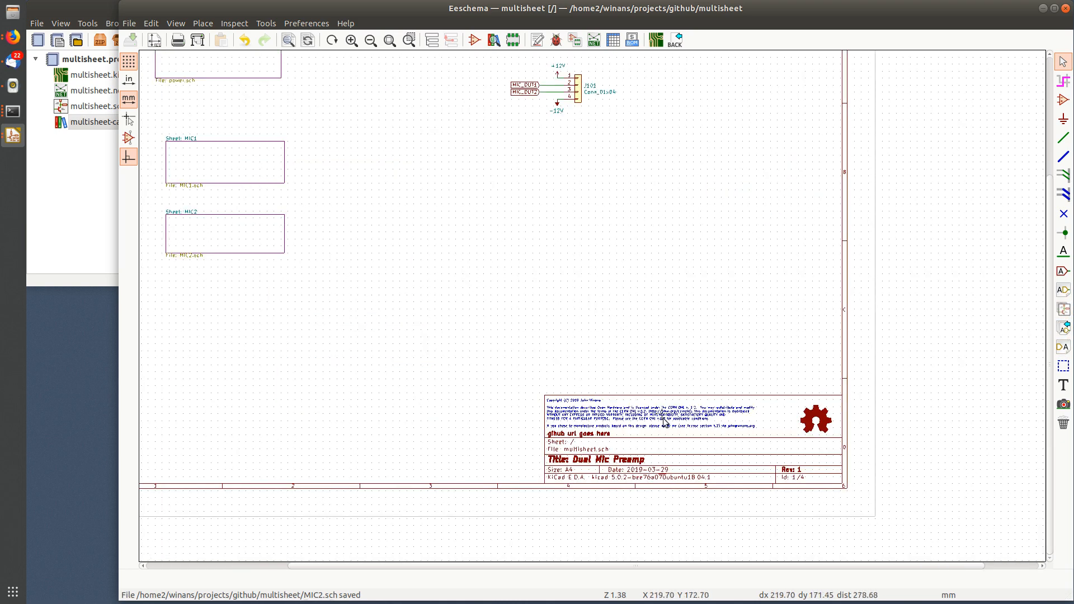
scroll(588, 307, "up", 5)
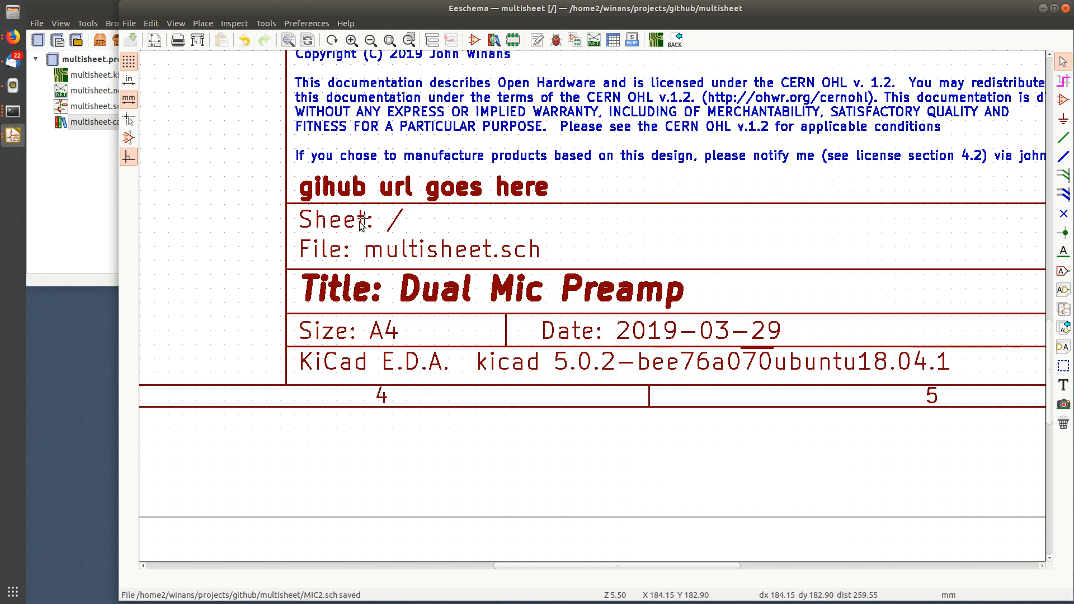
scroll(364, 223, "down", 4)
scroll(595, 291, "down", 3)
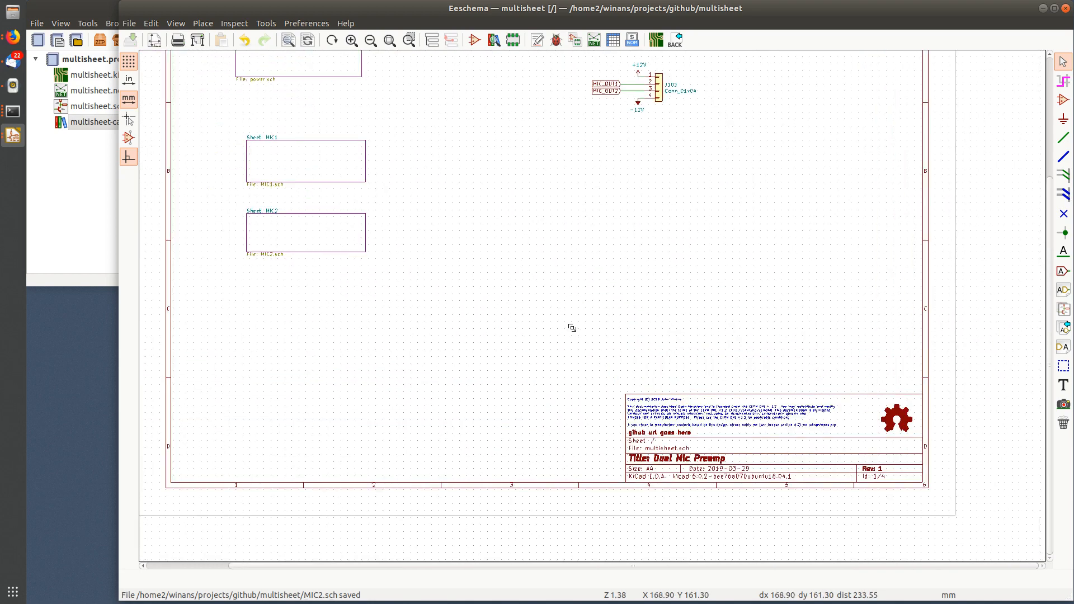
View the whole power subsheet, return to the root sheet and open the MIC1 subsheet to view its preamp circuit.
middle_click_drag(456, 268, 487, 309)
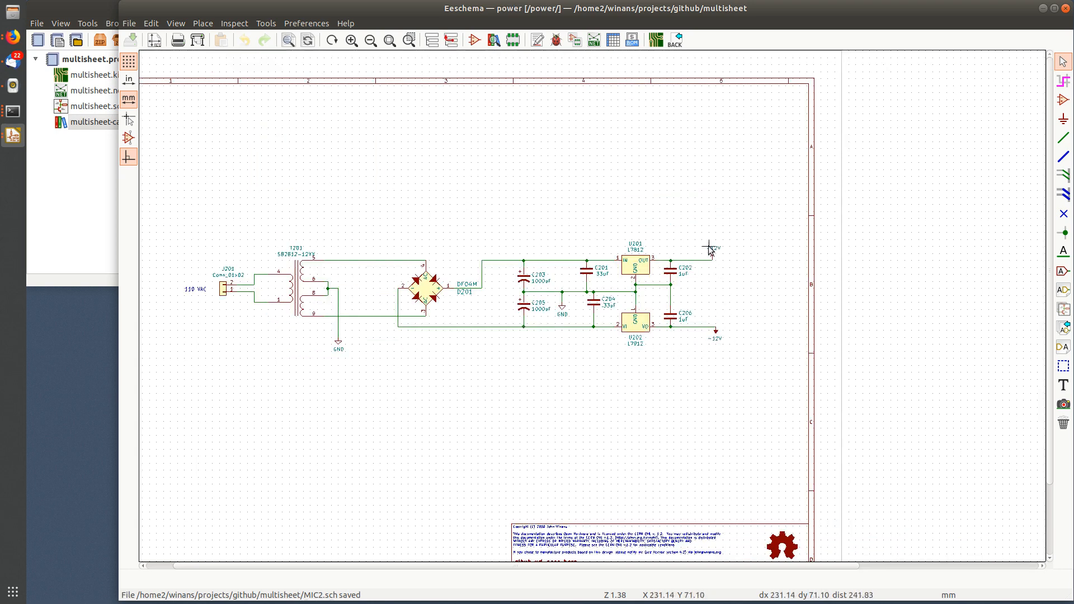
middle_click_drag(433, 243, 561, 239)
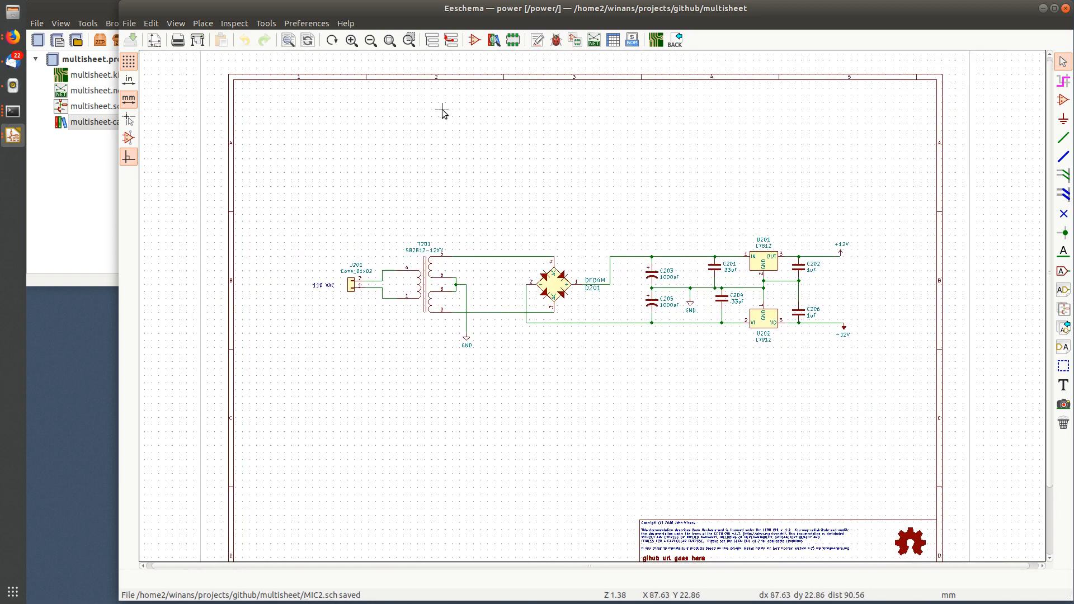
left_click(452, 40)
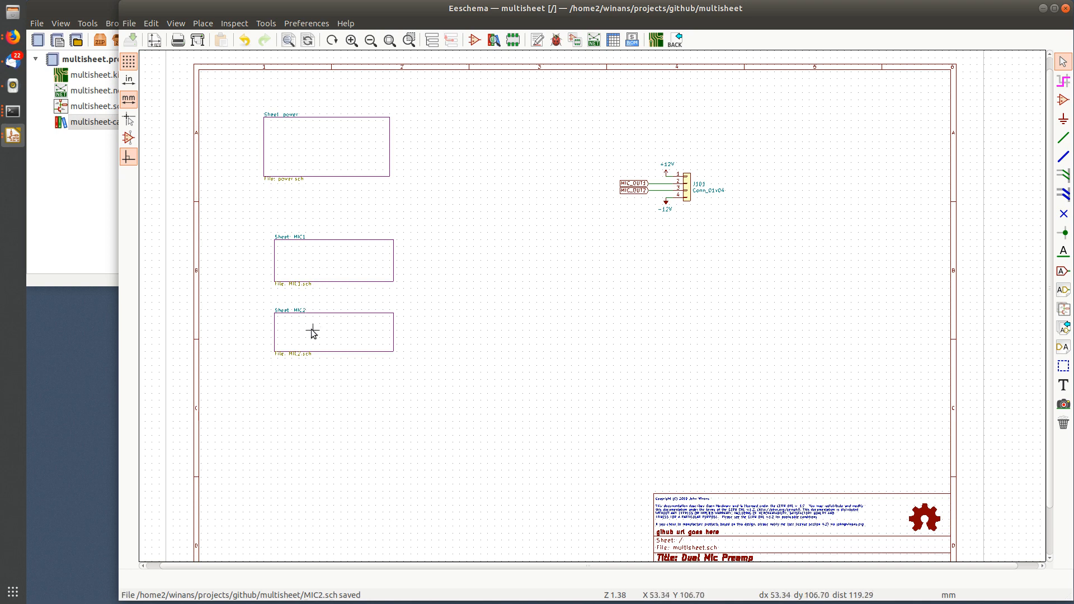
double_click(338, 256)
scroll(588, 302, "down", 2)
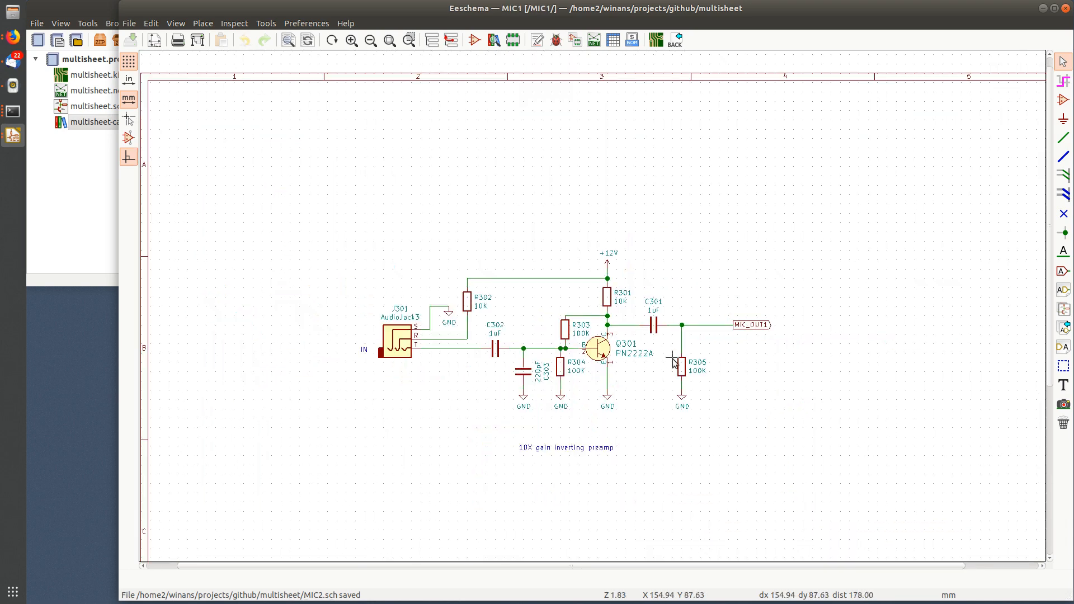
Examine the MIC1 preamp circuit and the command for appending a schematic sheet.
middle_click_drag(672, 359, 634, 261)
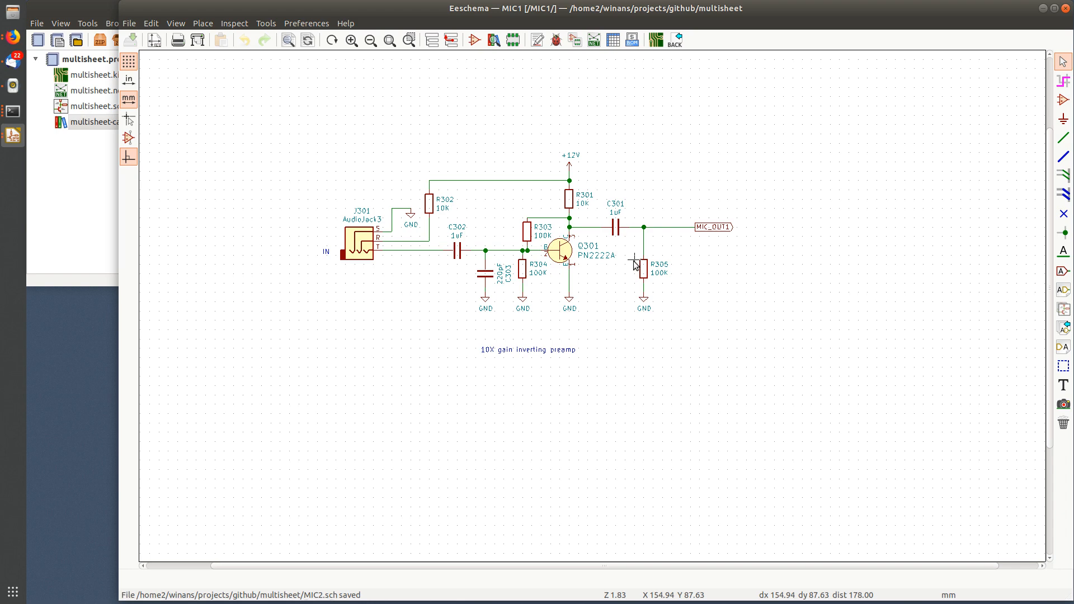
left_click(134, 25)
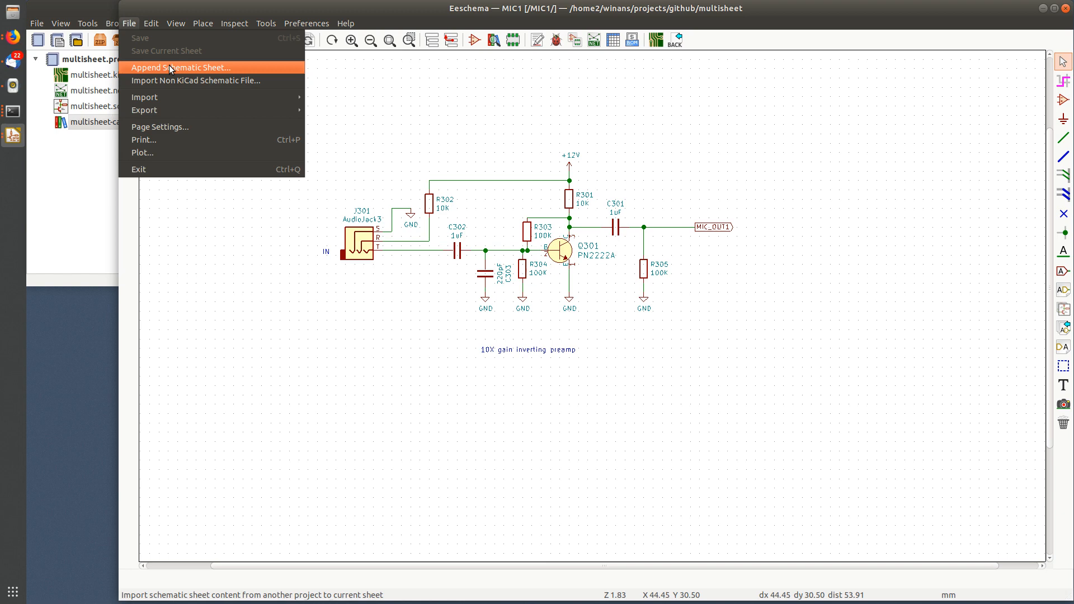
left_click(401, 5)
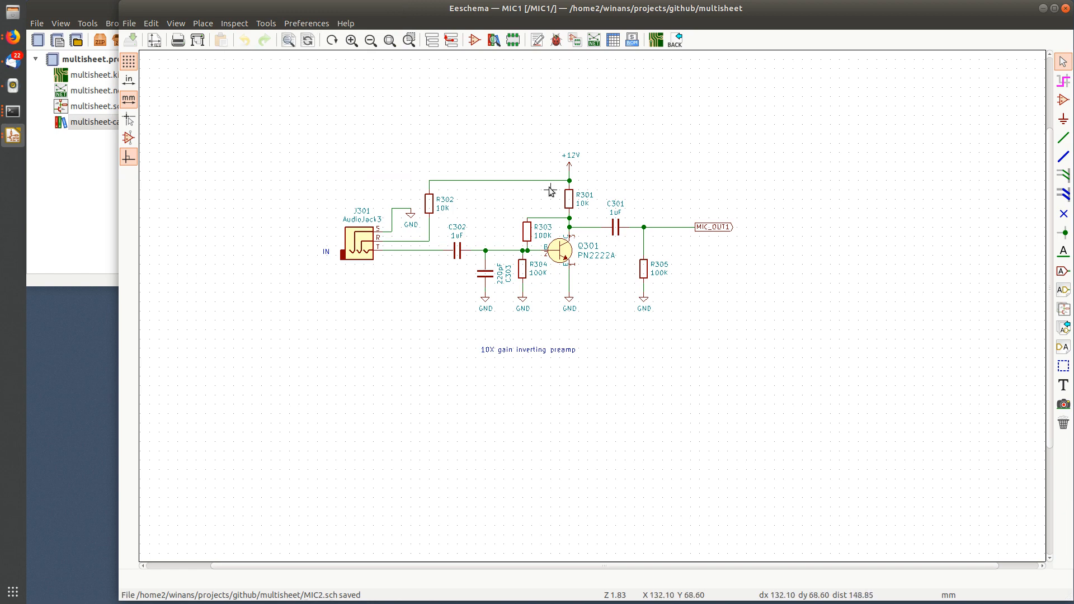
scroll(542, 219, "up", 1)
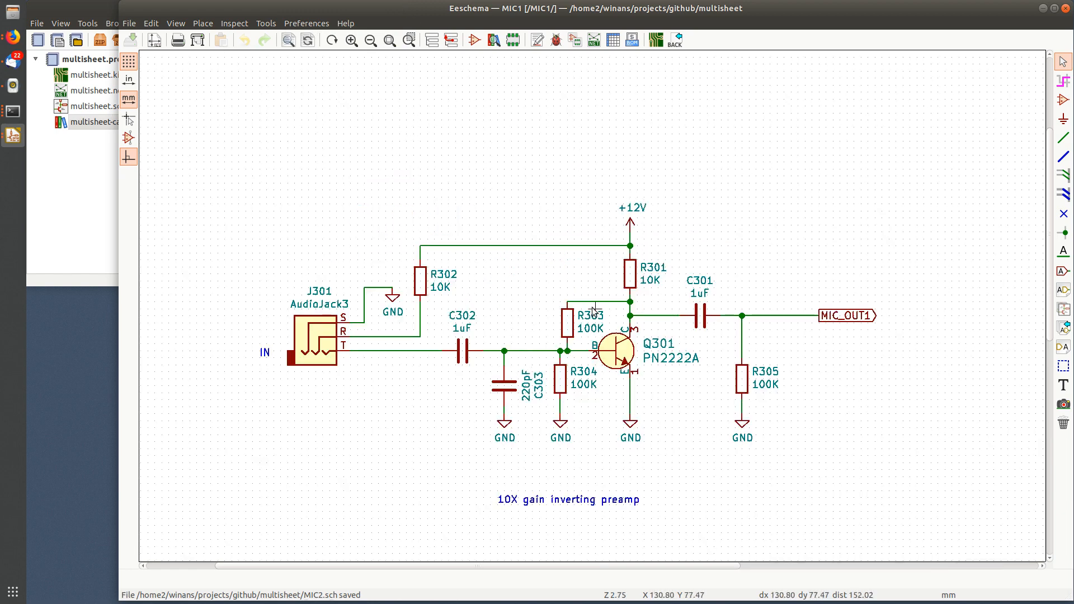
scroll(594, 311, "down", 1)
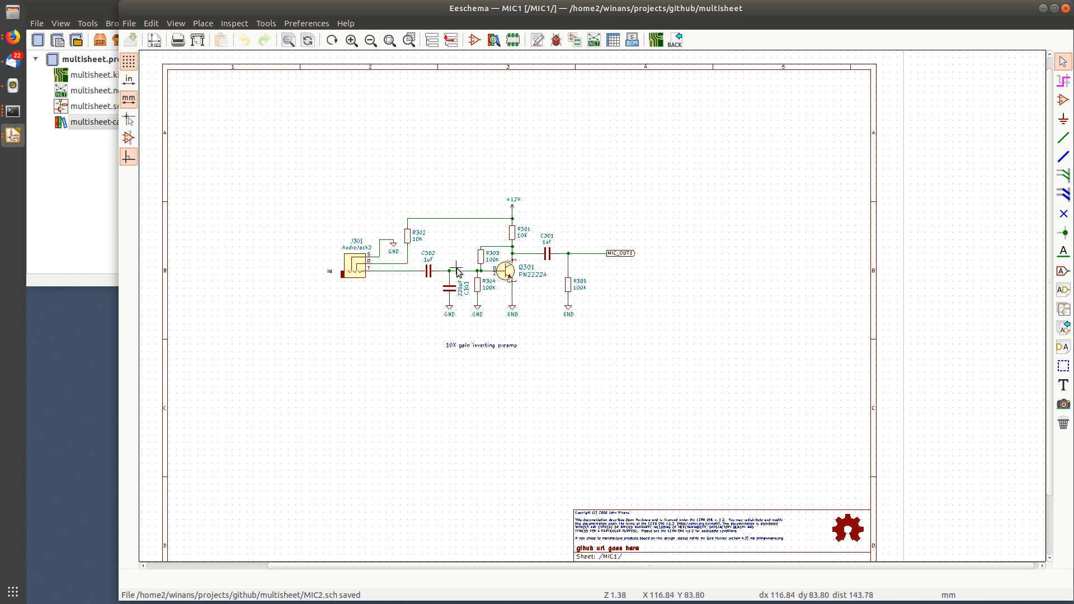
scroll(457, 272, "up", 2)
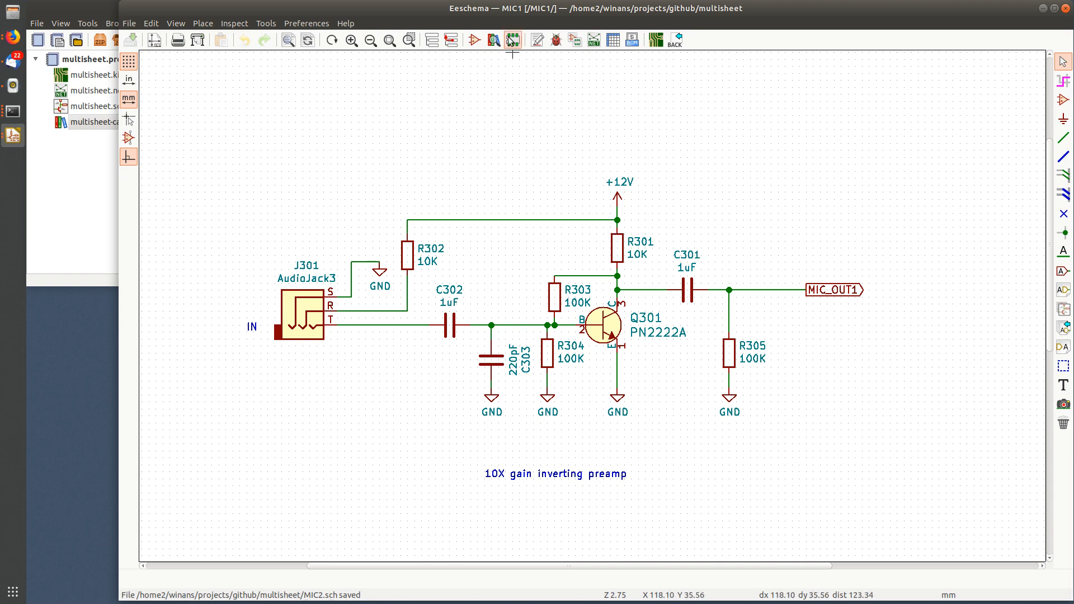
Return to the root sheet and open the MIC2 subsheet to examine its preamp circuit and MIC_OUT2 label.
left_click(450, 40)
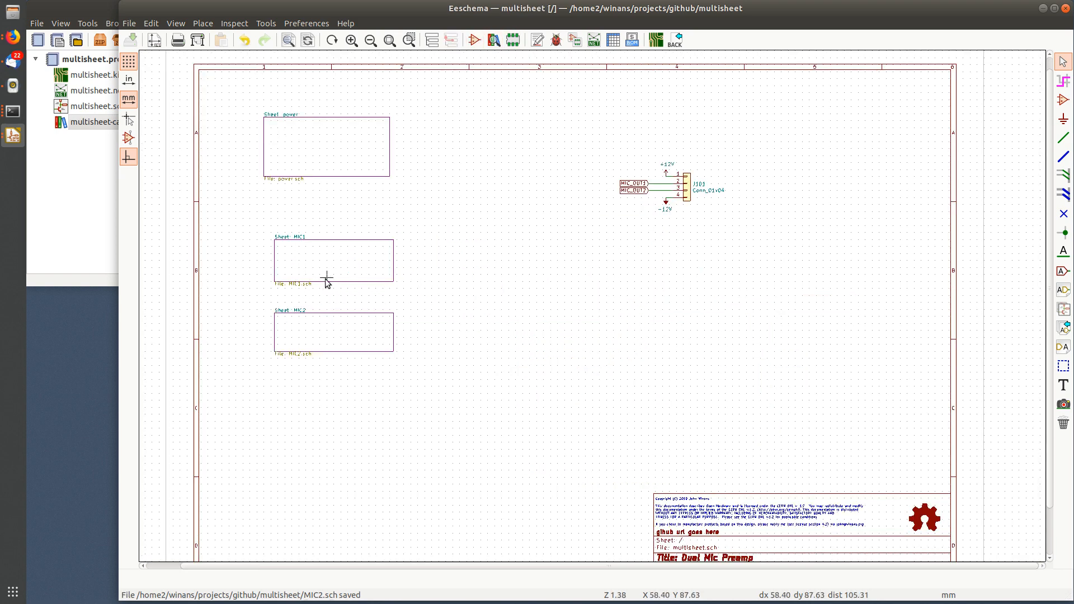
scroll(587, 302, "up", 4)
middle_click_drag(510, 290, 445, 241)
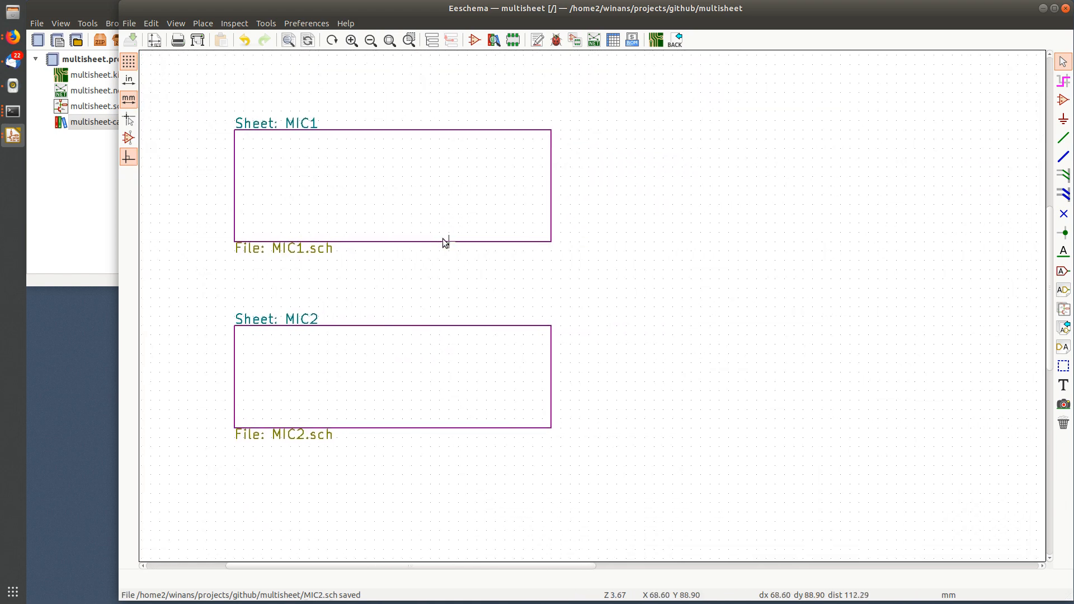
double_click(408, 377)
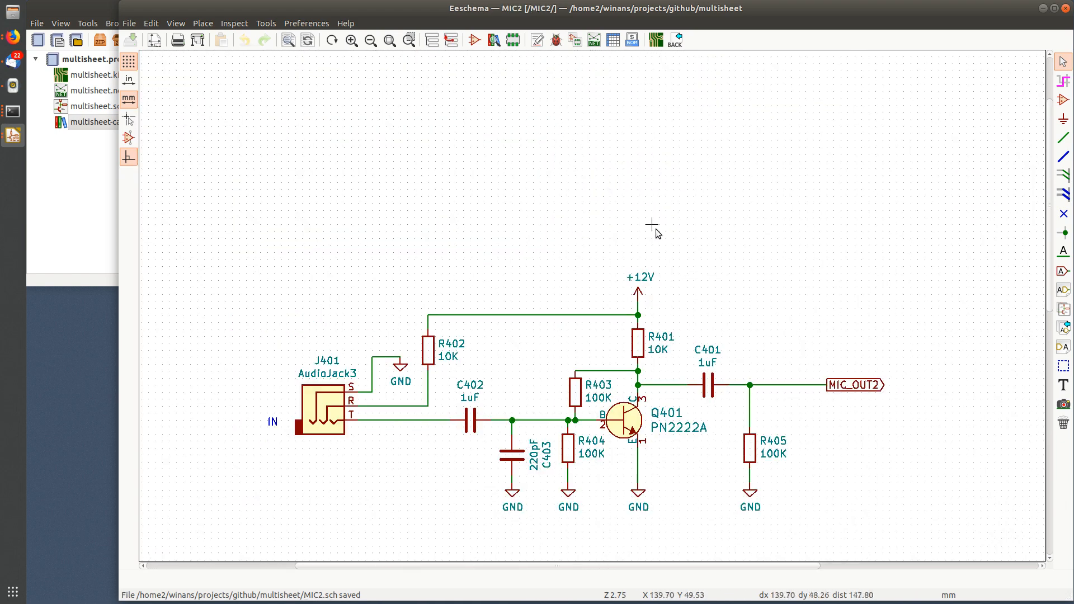
middle_click_drag(583, 301, 531, 203)
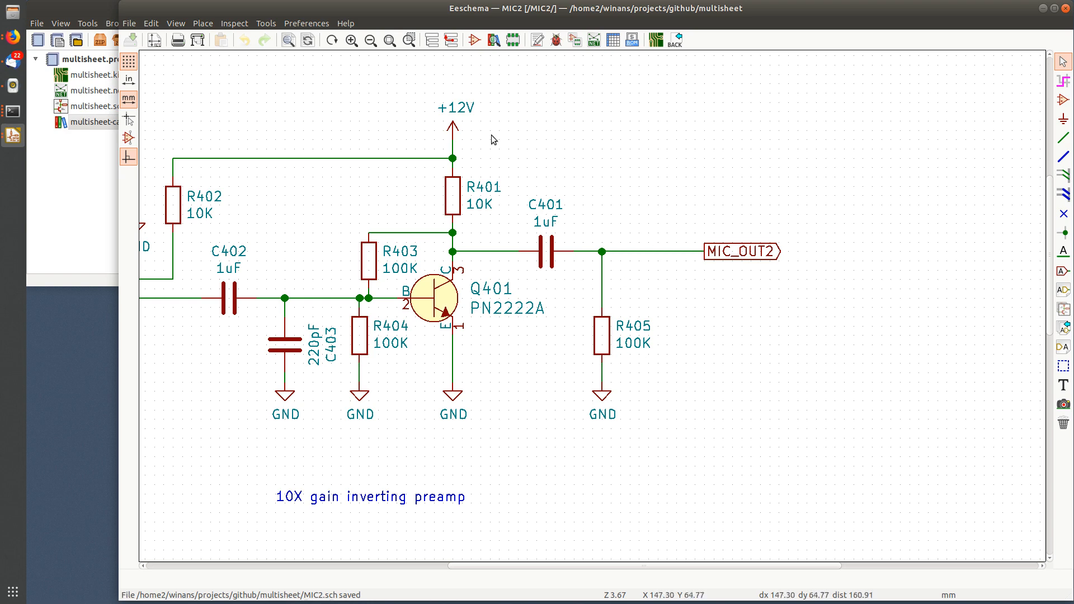
middle_click_drag(375, 281, 523, 297)
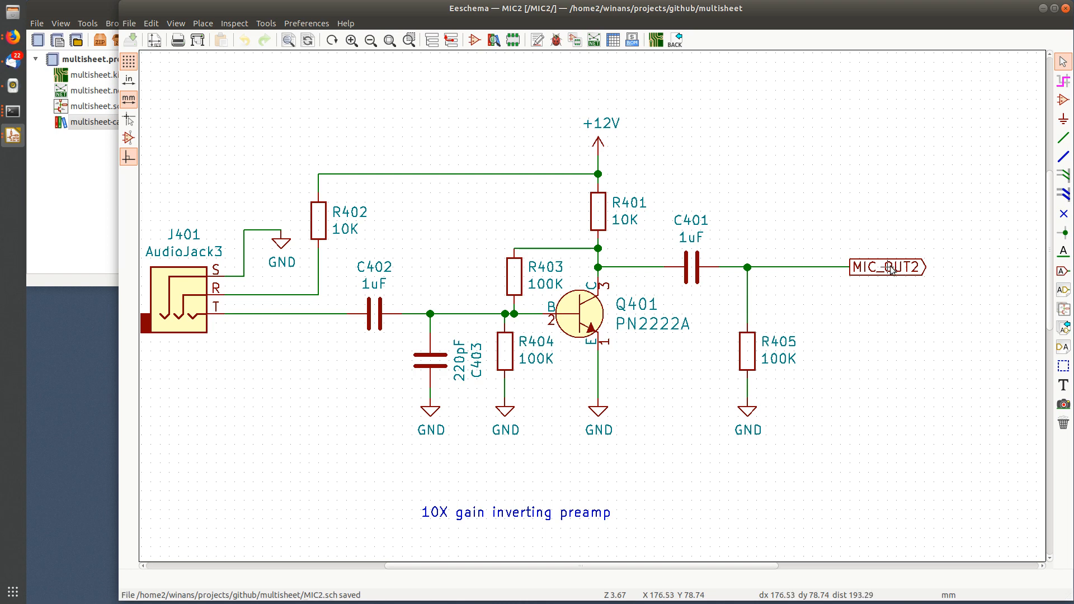
Delete the MIC_OUT1 and MIC_OUT2 global labels from the J101 connector wires on the root sheet.
scroll(889, 269, "down", 2)
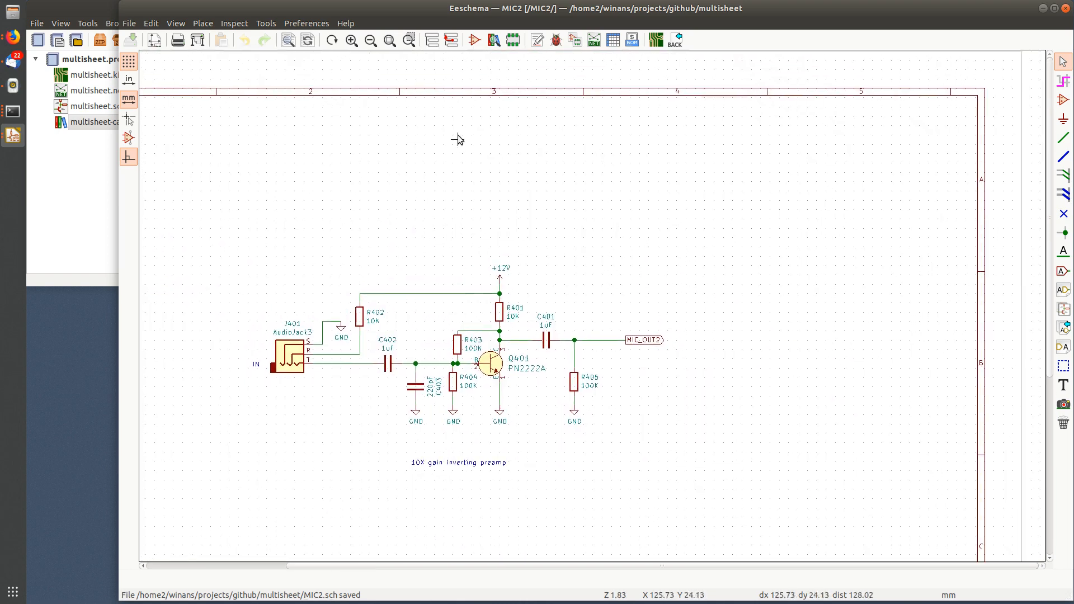
left_click(451, 40)
scroll(465, 434, "down", 2)
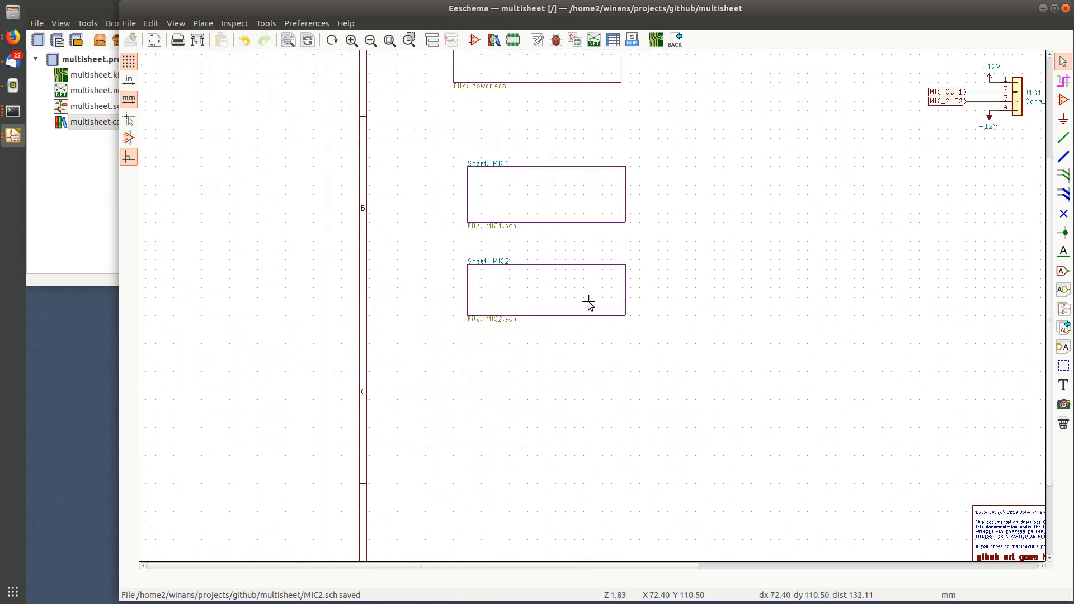
middle_click_drag(665, 277, 464, 369)
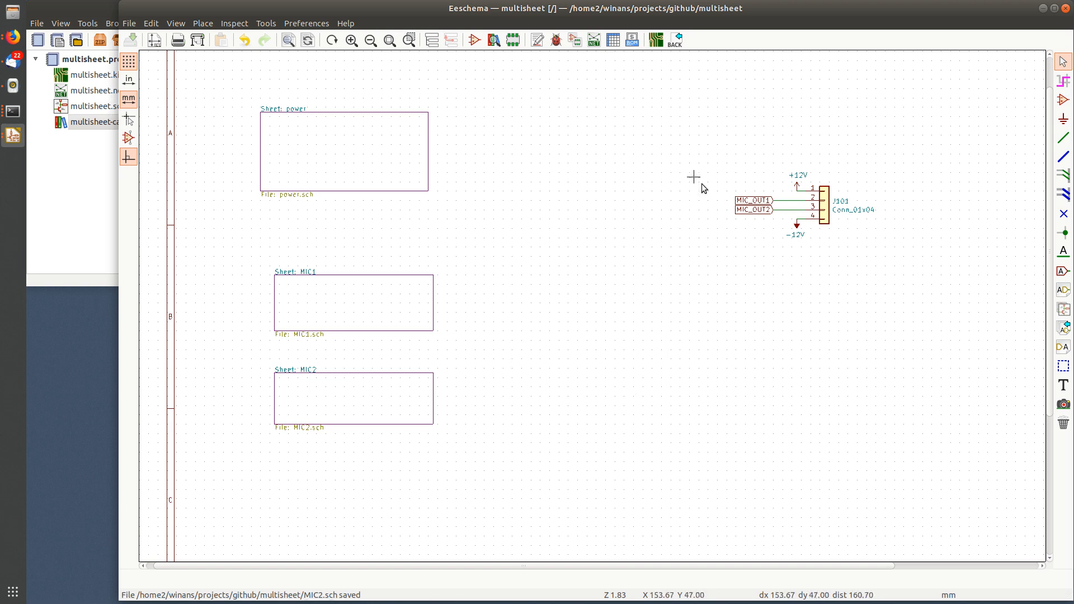
left_click_drag(694, 174, 750, 257)
key("Delete")
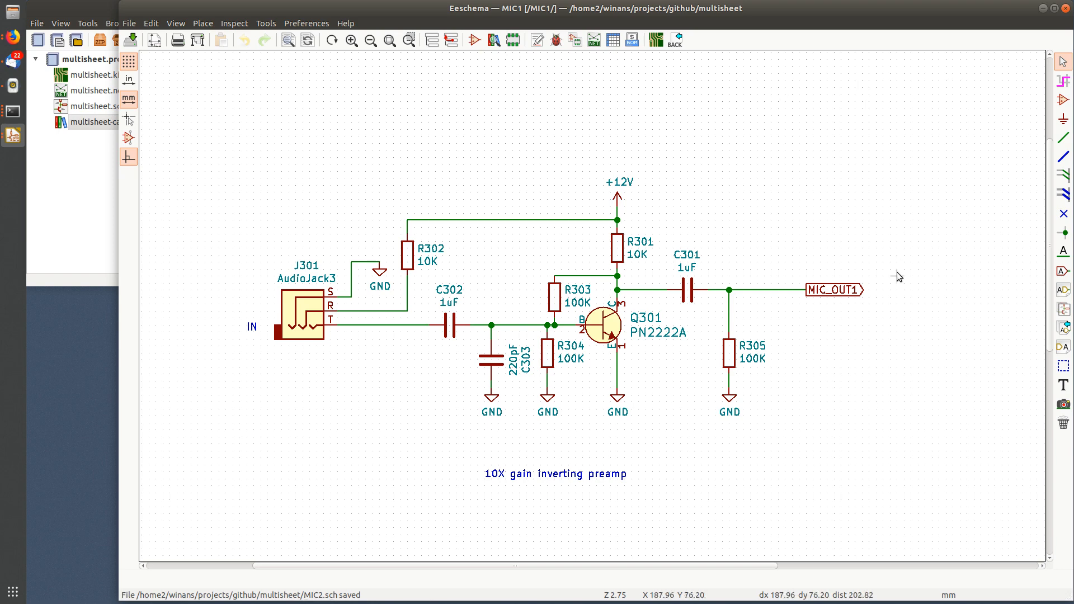
Delete the MIC_OUT1 global label on the MIC1 sheet and the MIC_OUT2 global label on the MIC2 sheet.
left_click_drag(897, 276, 851, 319)
key("Delete")
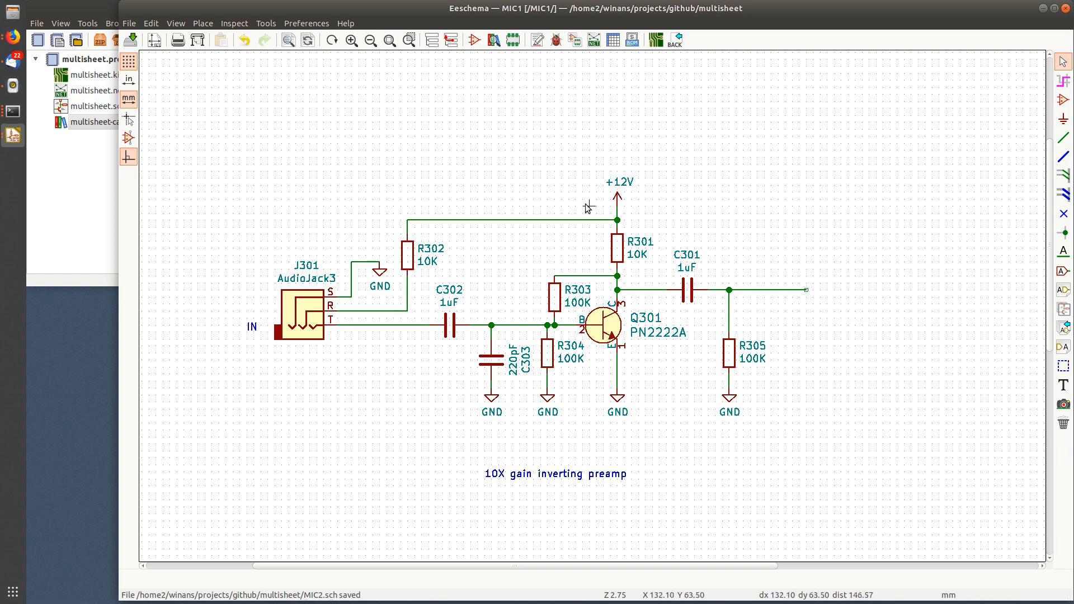
left_click(450, 40)
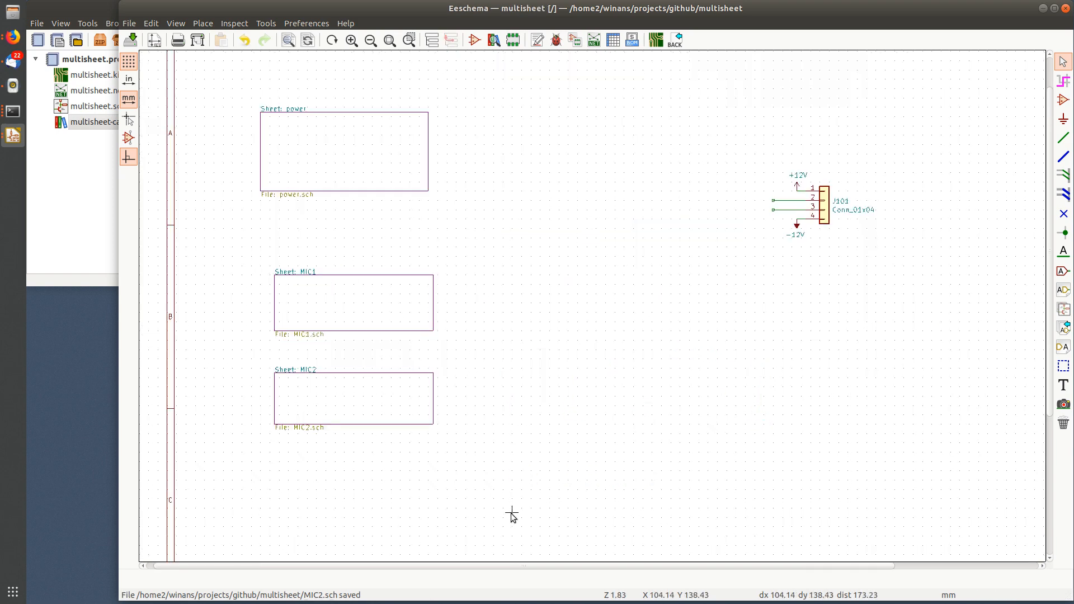
double_click(400, 400)
left_click_drag(682, 317, 648, 361)
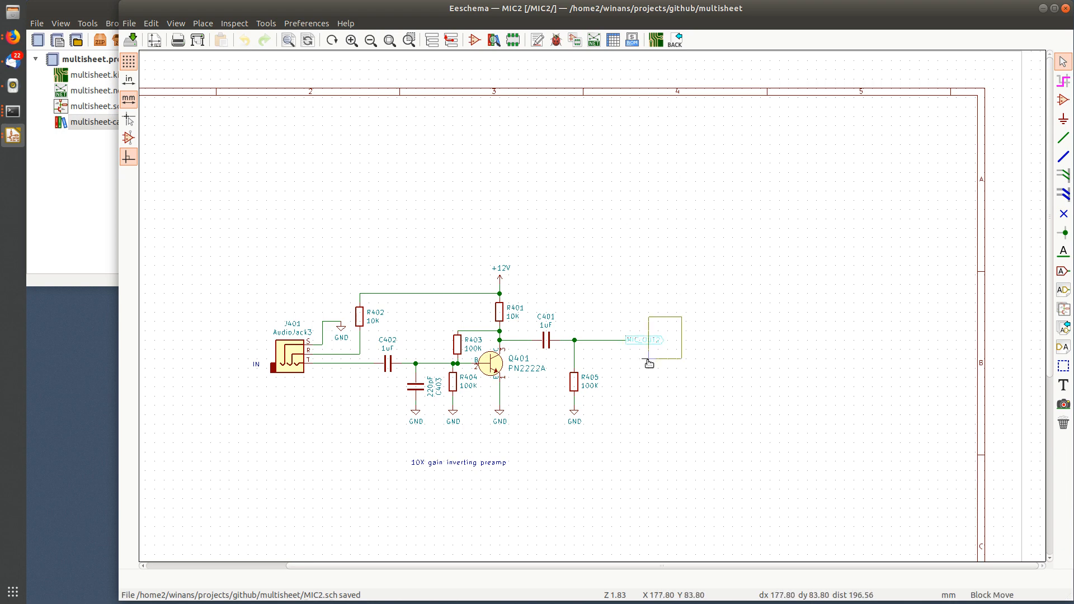
key("Delete")
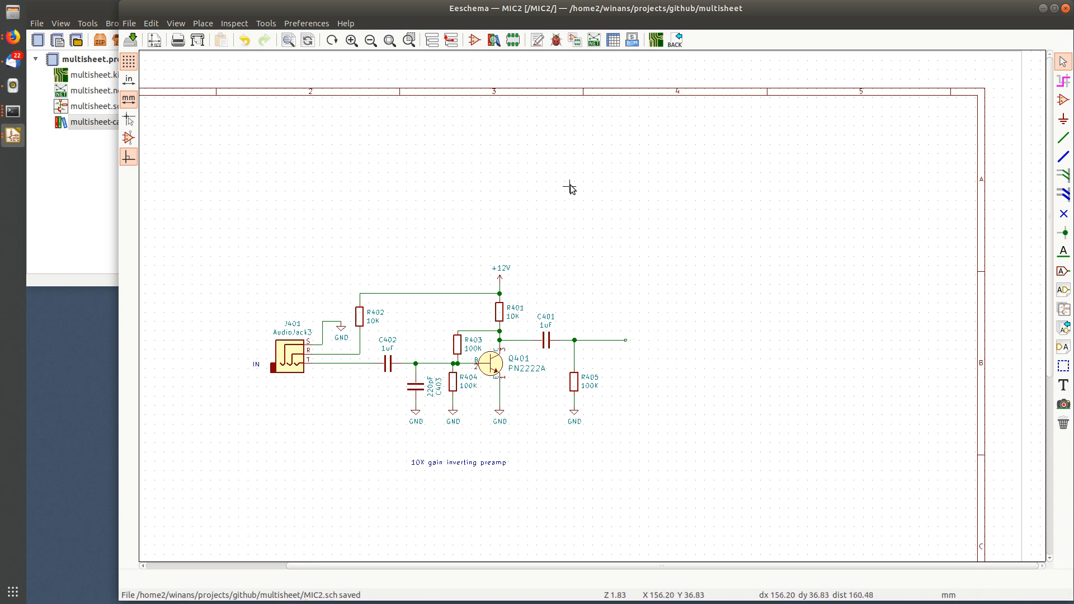
left_click(451, 40)
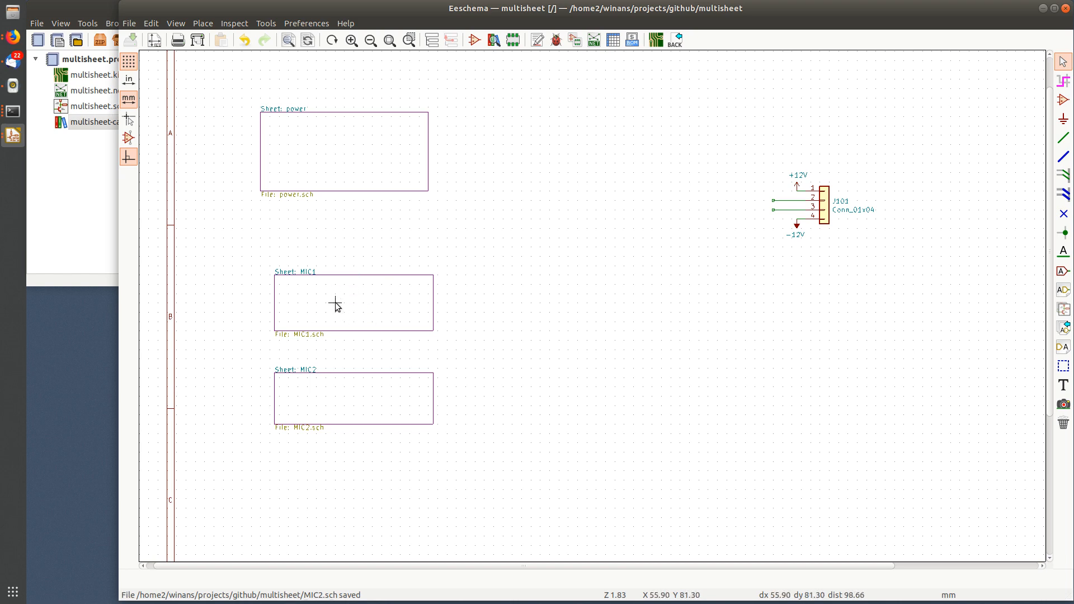
Place a right-facing hierarchical label "out" with Output shape on the MIC1 sheet, just beyond the open end of the C301 output wire.
double_click(367, 297)
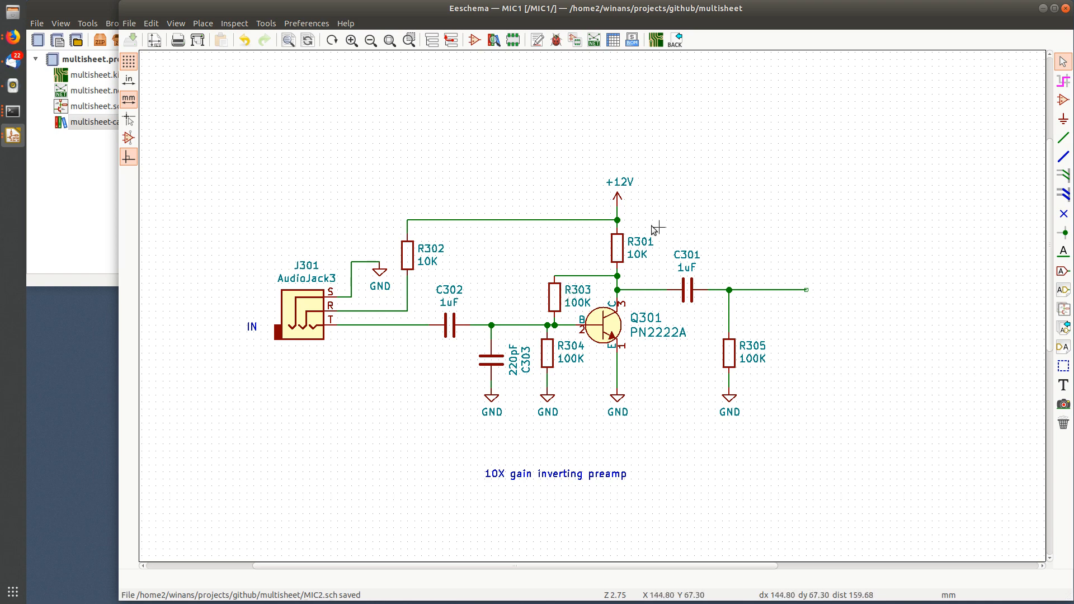
left_click(451, 41)
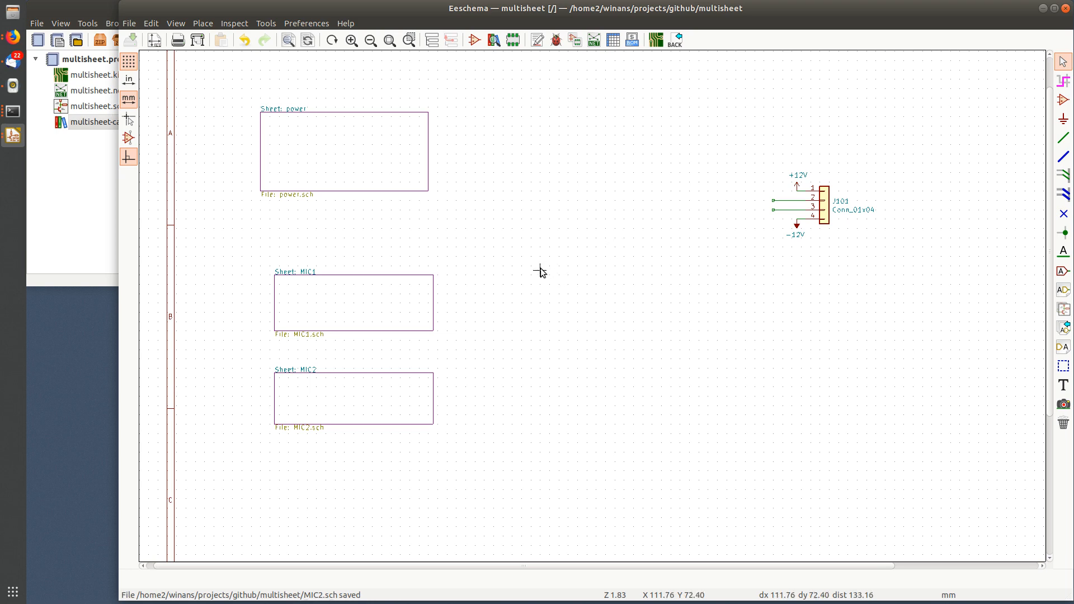
double_click(416, 301)
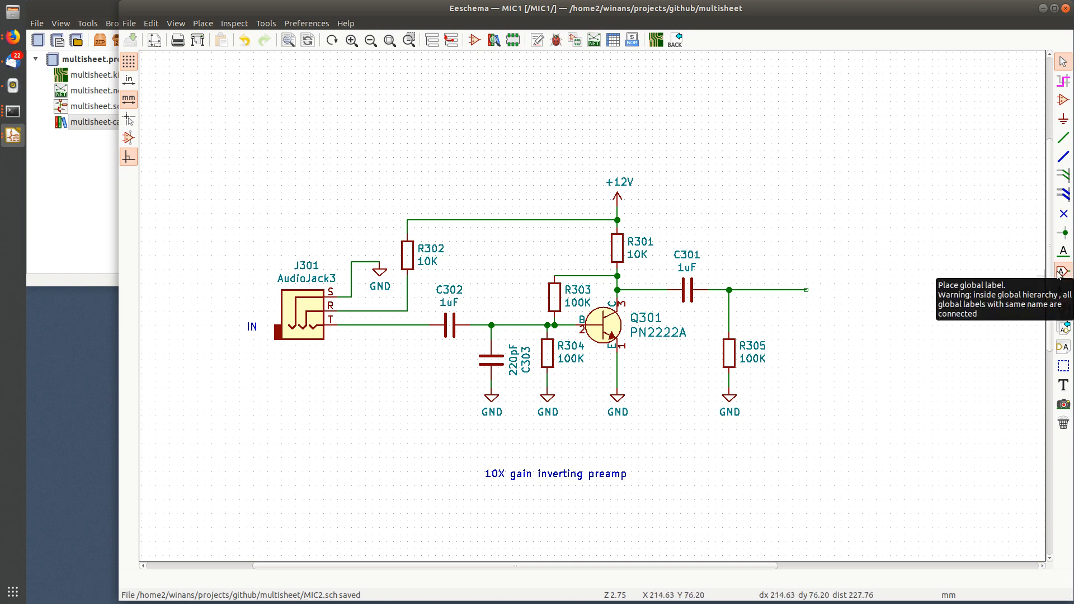
left_click(1063, 290)
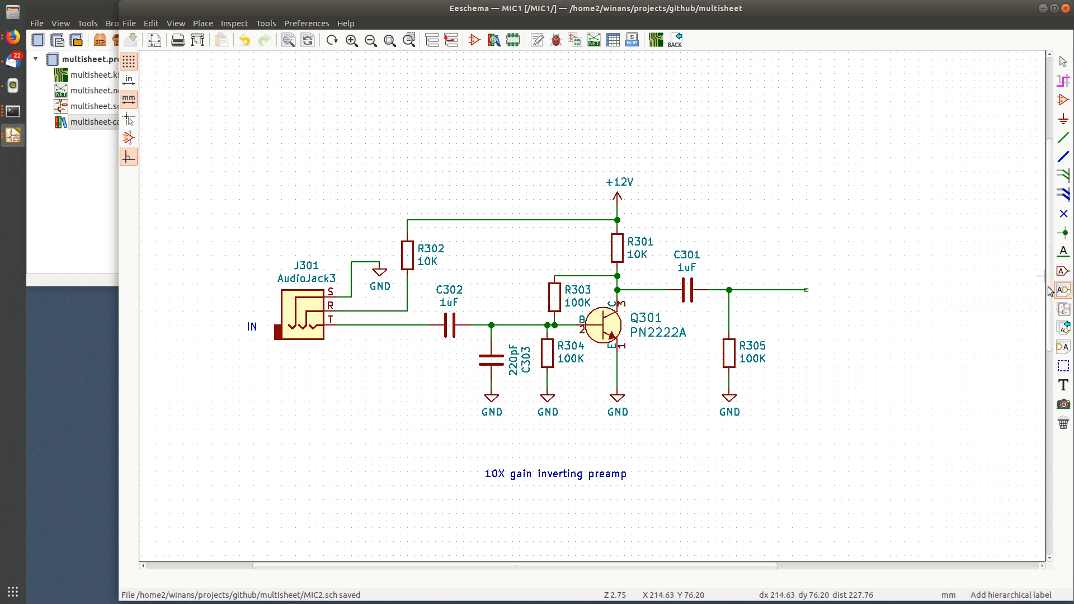
left_click(834, 296)
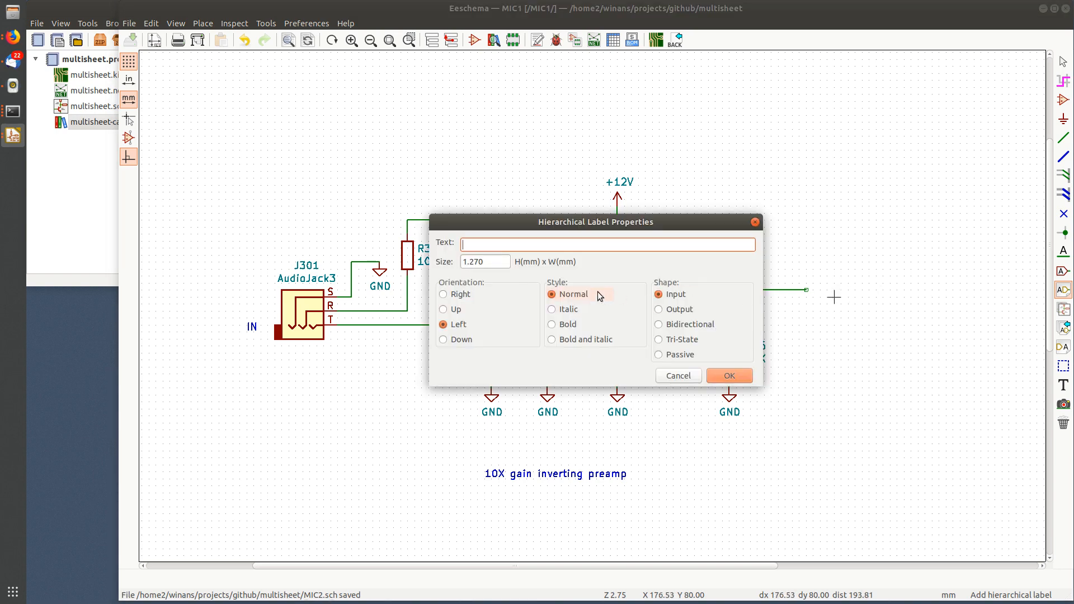
type("out")
left_click(678, 310)
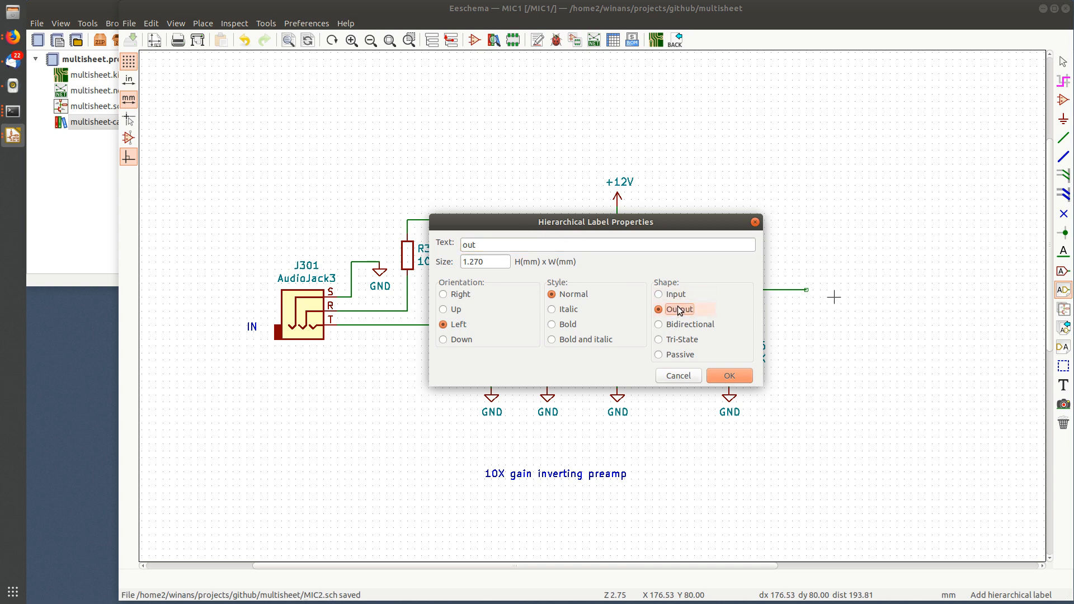
left_click(725, 376)
key("r")
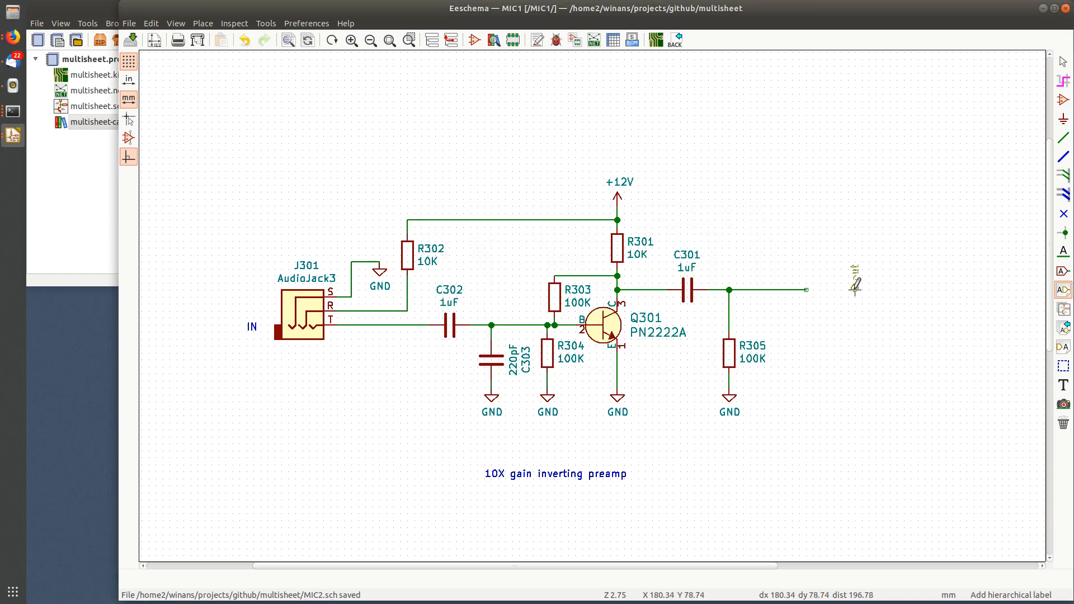
key("r")
scroll(841, 300, "up", 1)
scroll(532, 311, "up", 3)
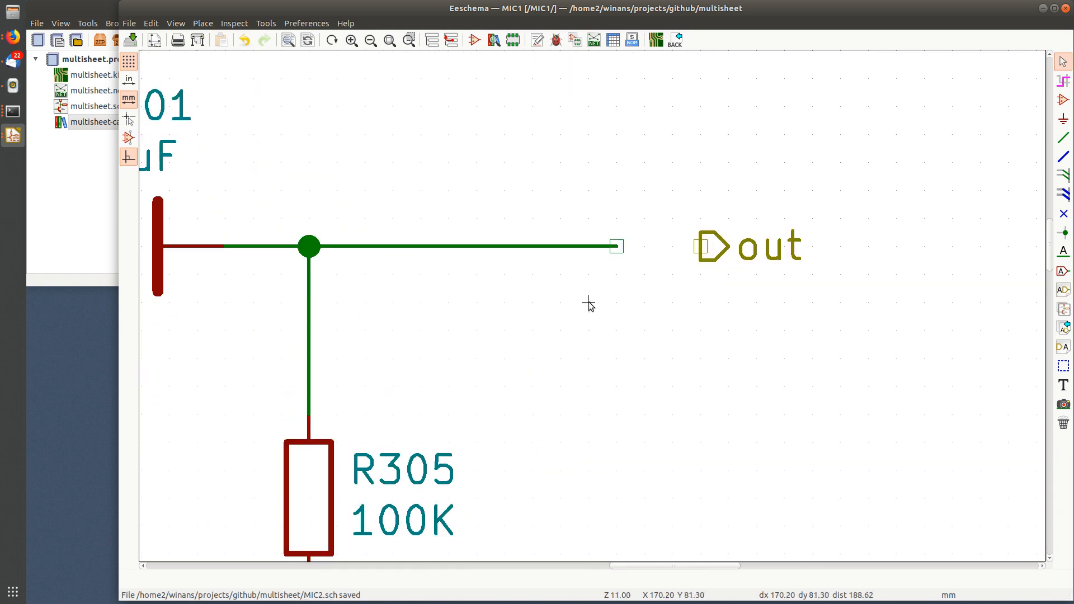
Try a local label "out" on the wire between C301 and the hierarchical label, and remove it again.
scroll(591, 304, "down", 1)
middle_click_drag(643, 303, 581, 300)
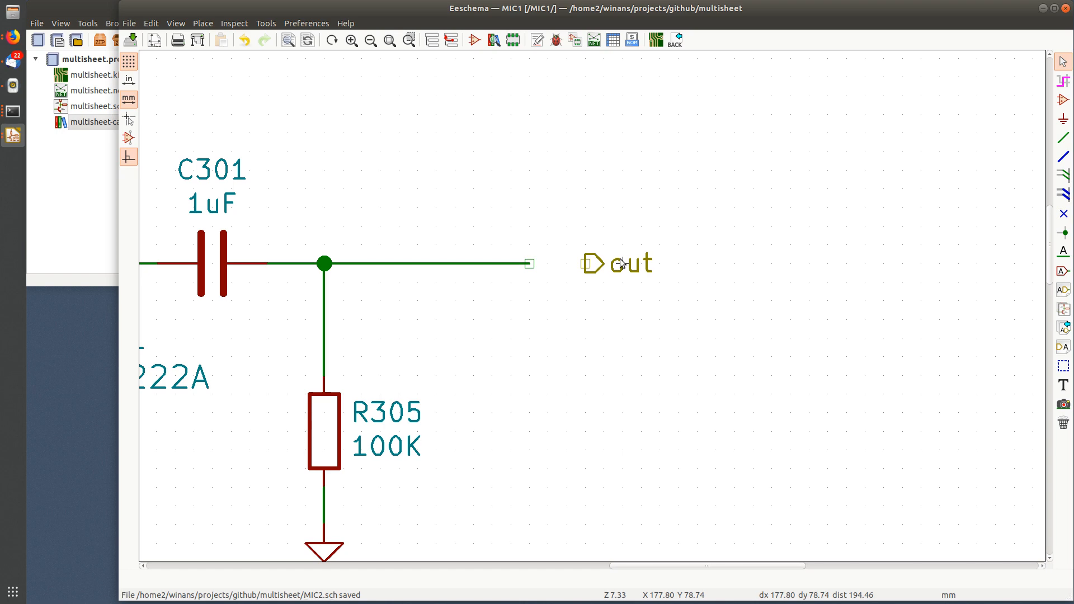
scroll(622, 264, "down", 3)
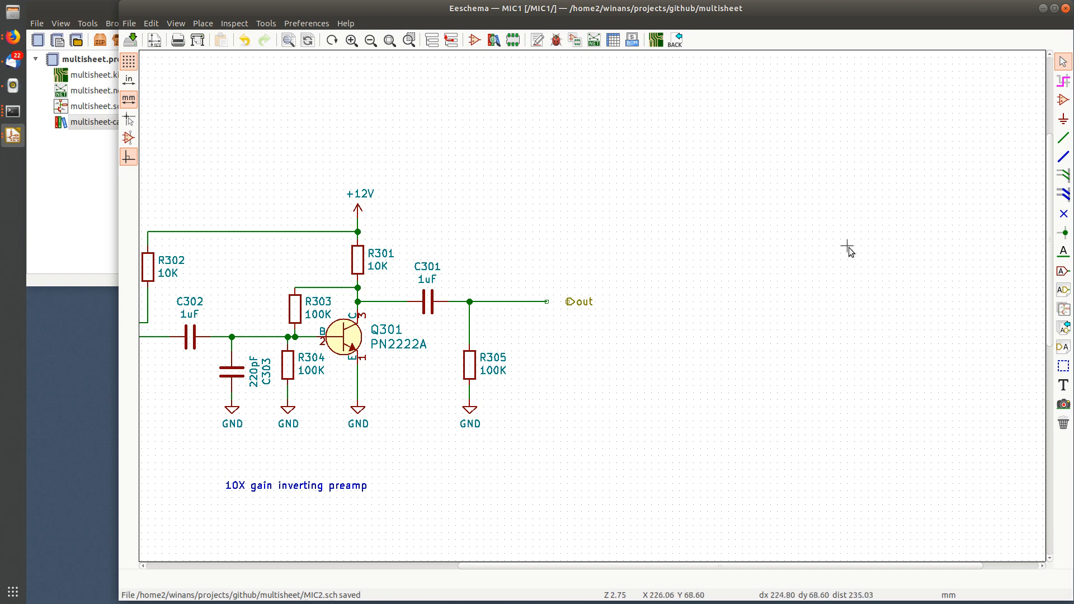
left_click(1063, 251)
left_click(484, 300)
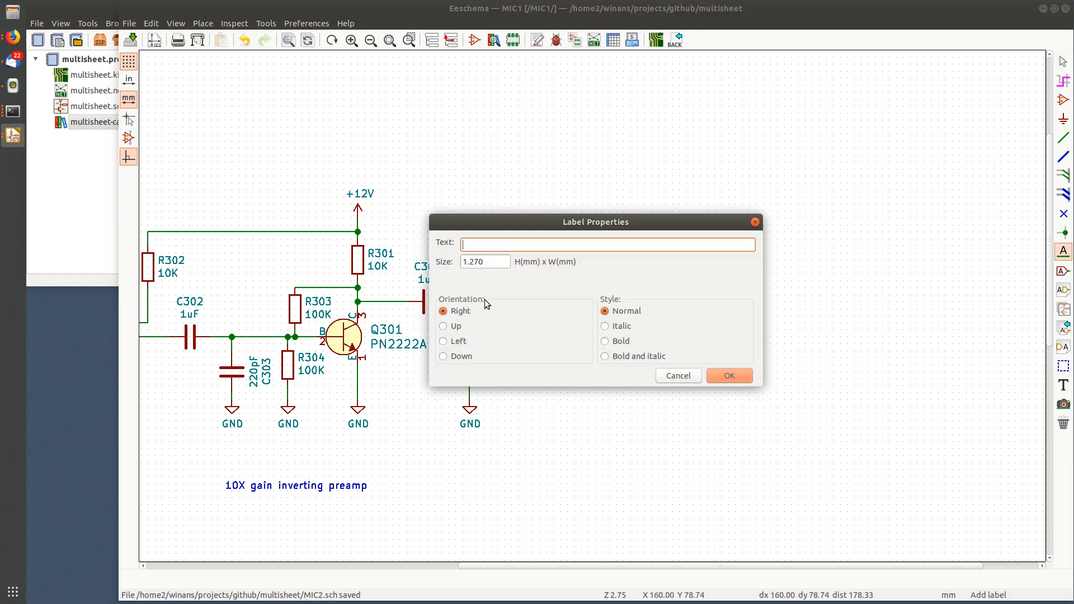
type("out")
key("Return")
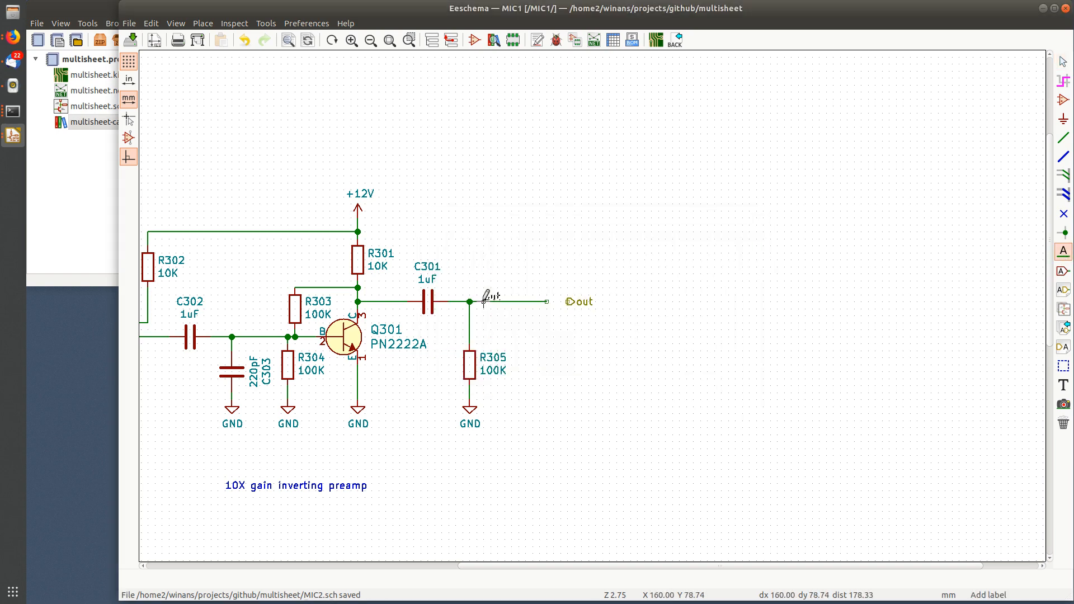
key("Escape")
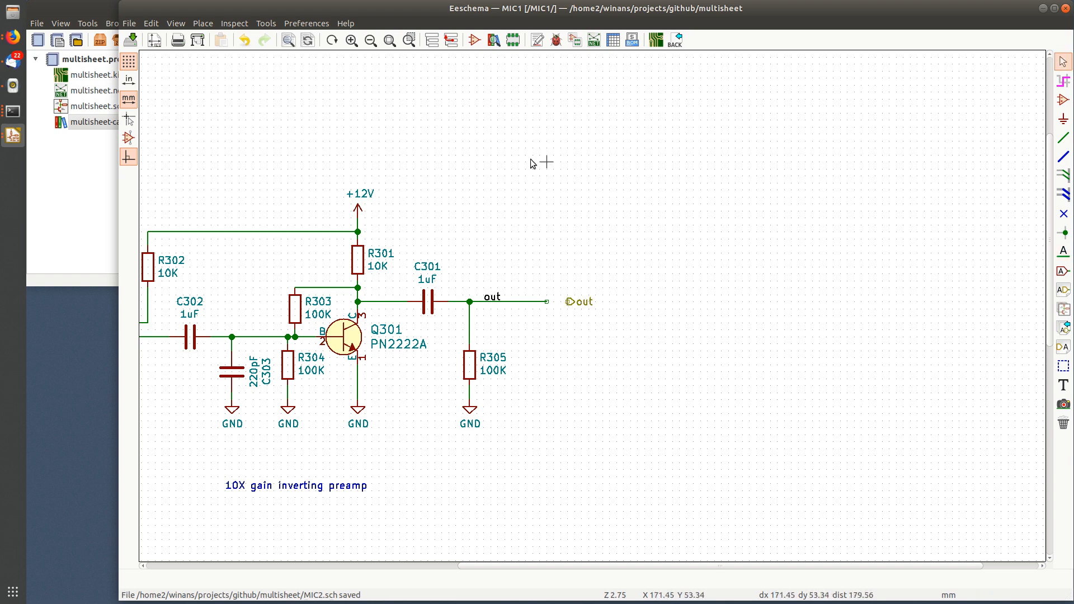
scroll(577, 311, "up", 4)
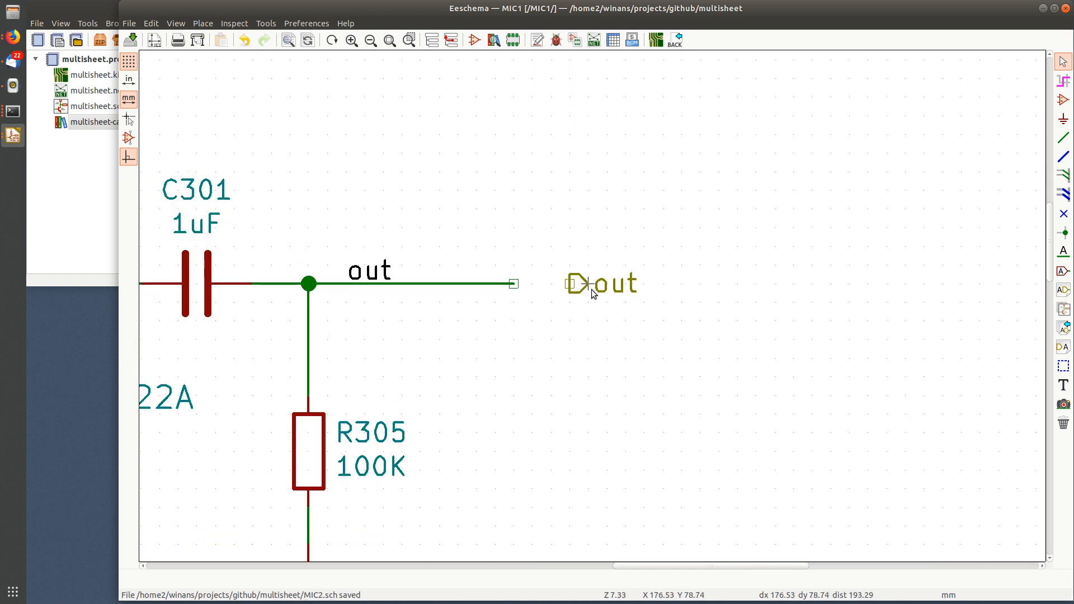
left_click_drag(370, 271, 596, 286)
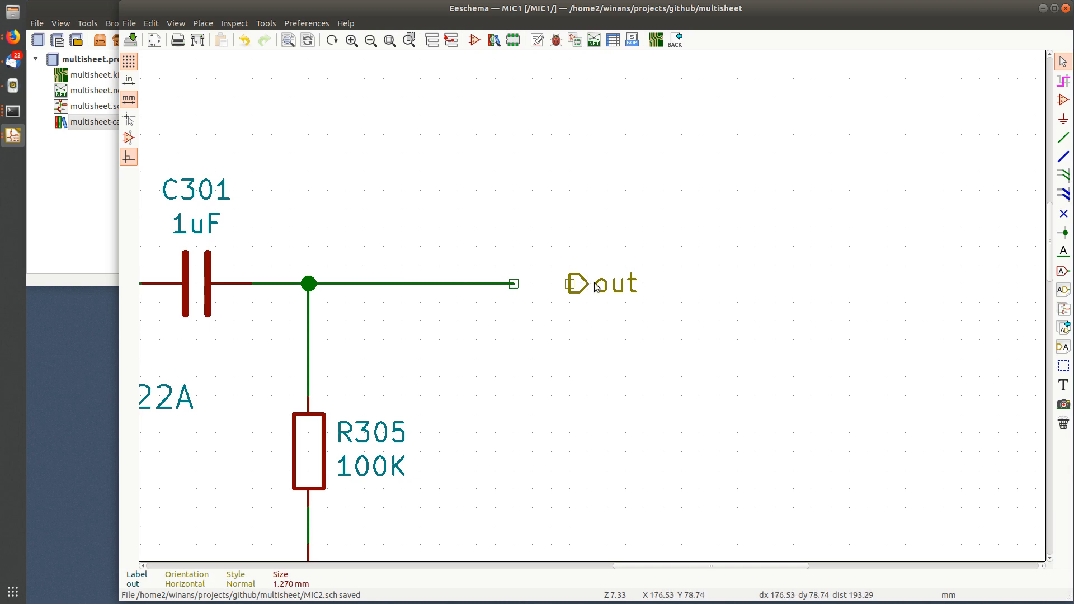
Move the hierarchical label "out" on the MIC1 sheet onto the open end of the C301 output wire.
key("m")
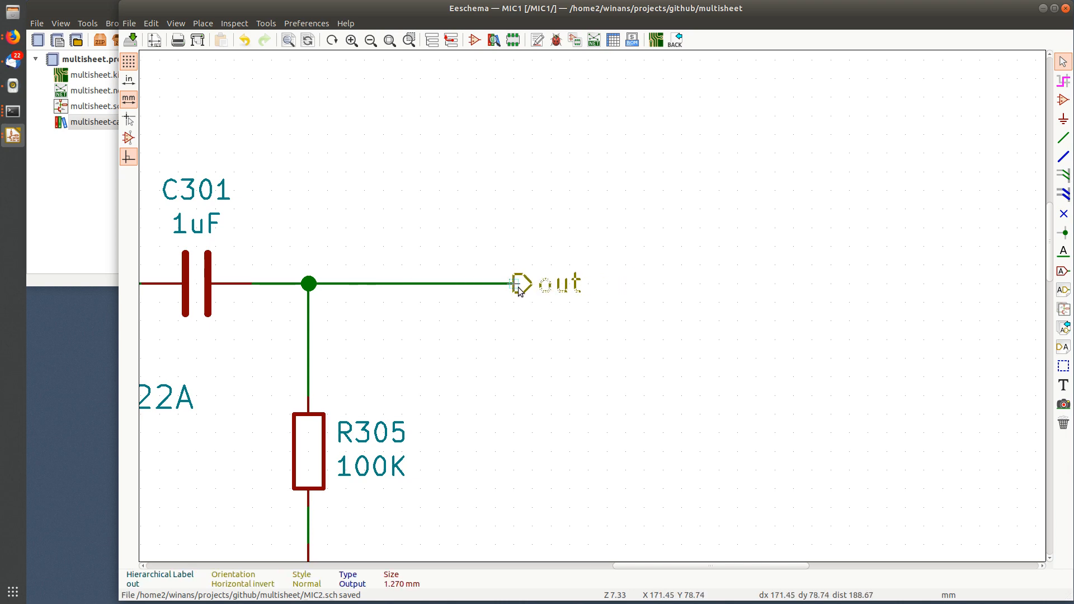
left_click(513, 285)
scroll(477, 360, "down", 1)
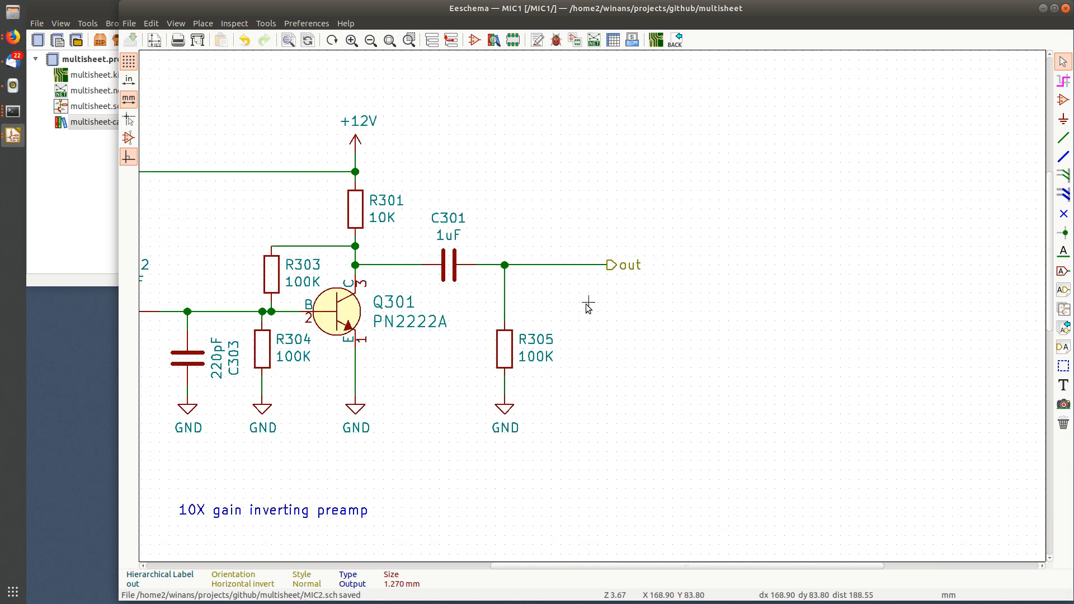
scroll(601, 316, "down", 1)
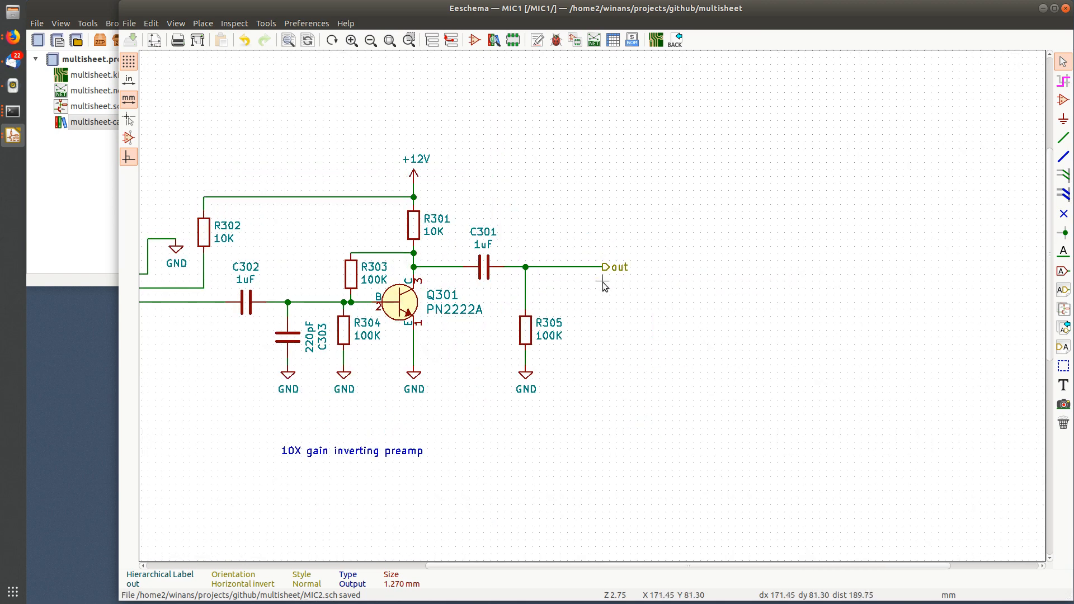
middle_click_drag(572, 280, 761, 274)
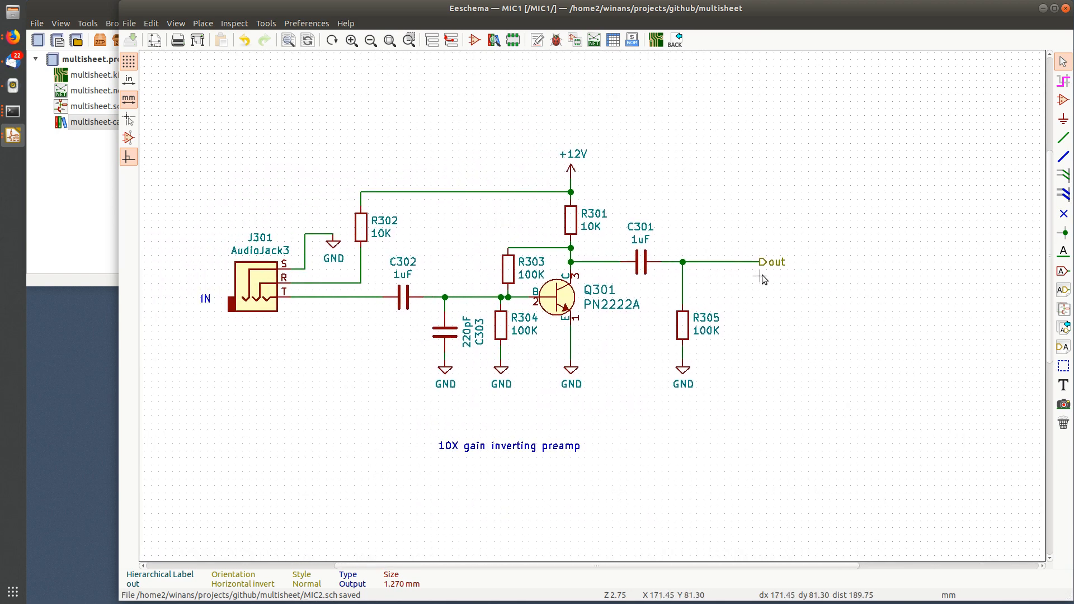
Place a right-facing hierarchical label "out" with Output shape on the MIC2 sheet, at the open end of the C401 output wire.
left_click(453, 44)
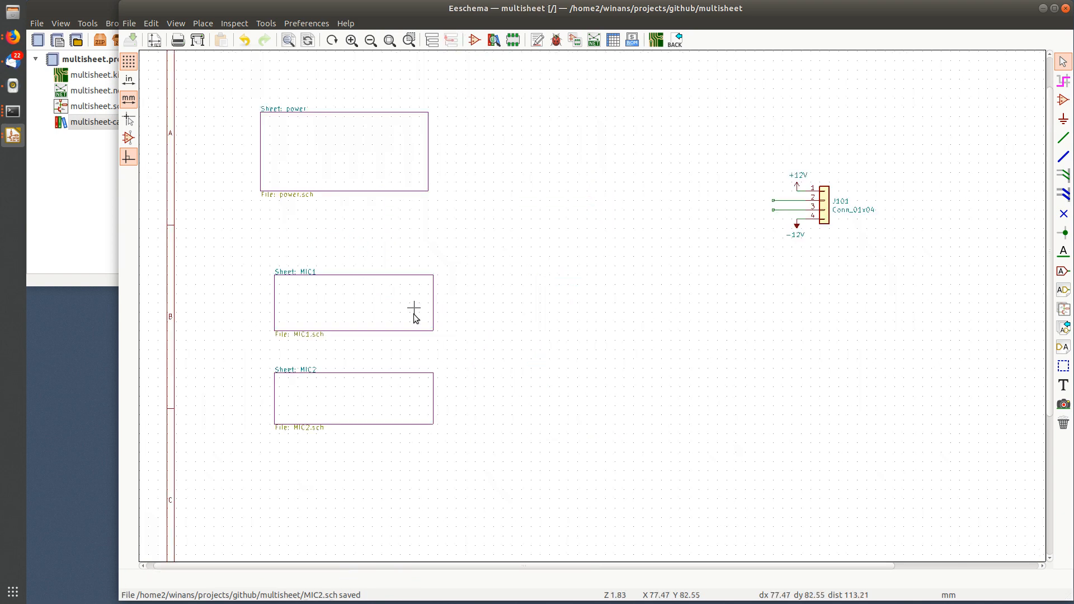
double_click(372, 408)
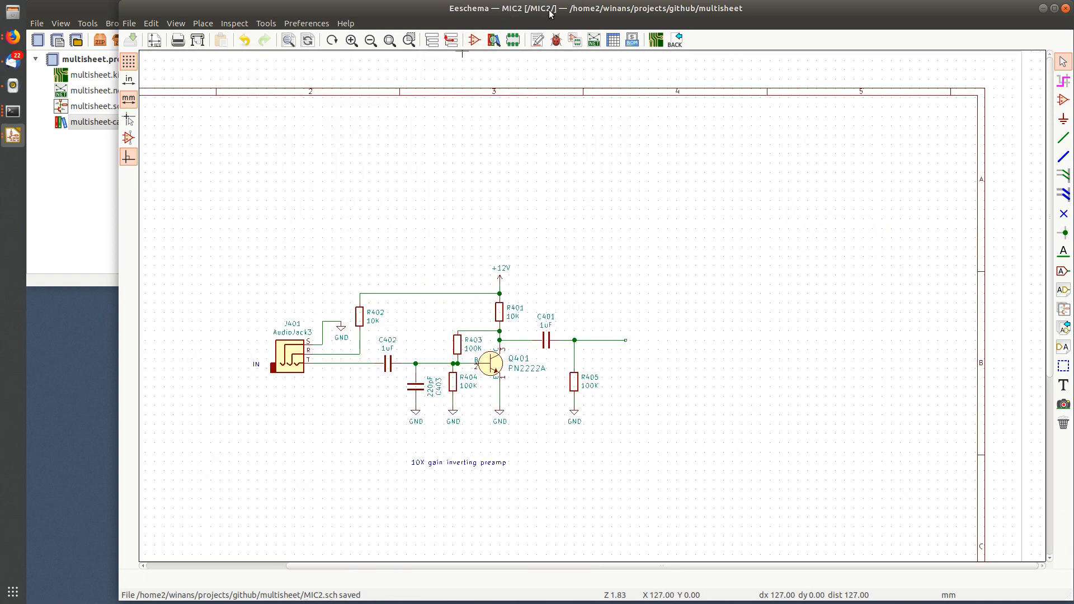
scroll(625, 359, "up", 4)
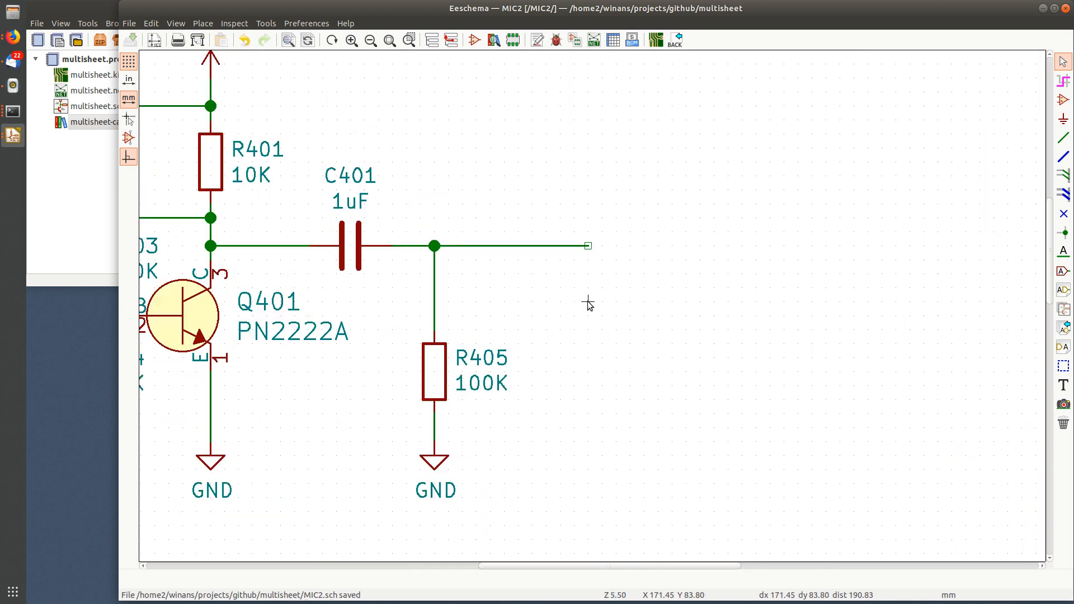
left_click(1064, 290)
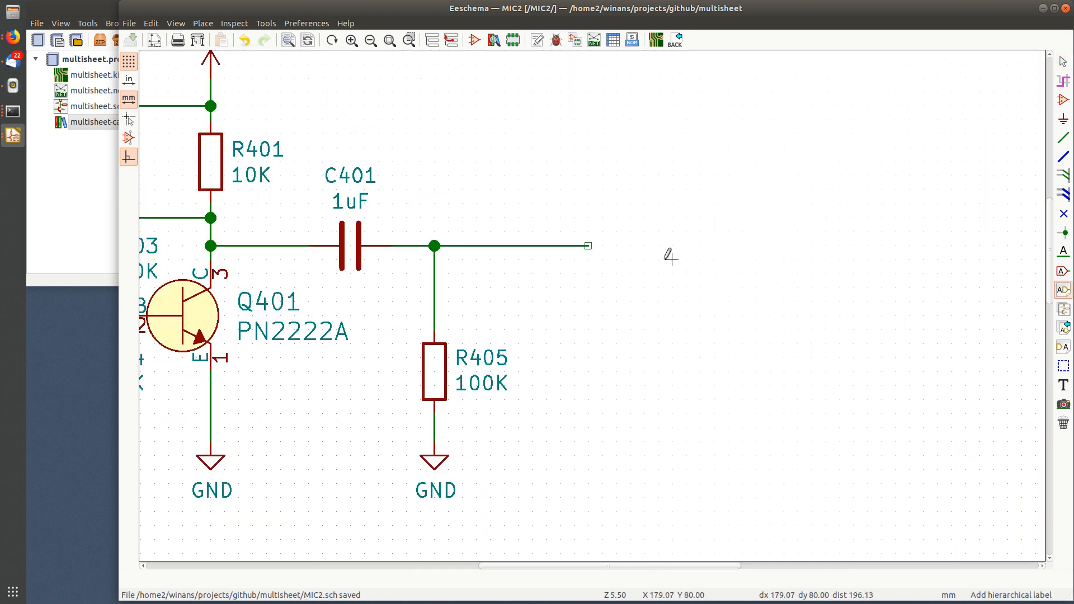
left_click(635, 257)
type("out")
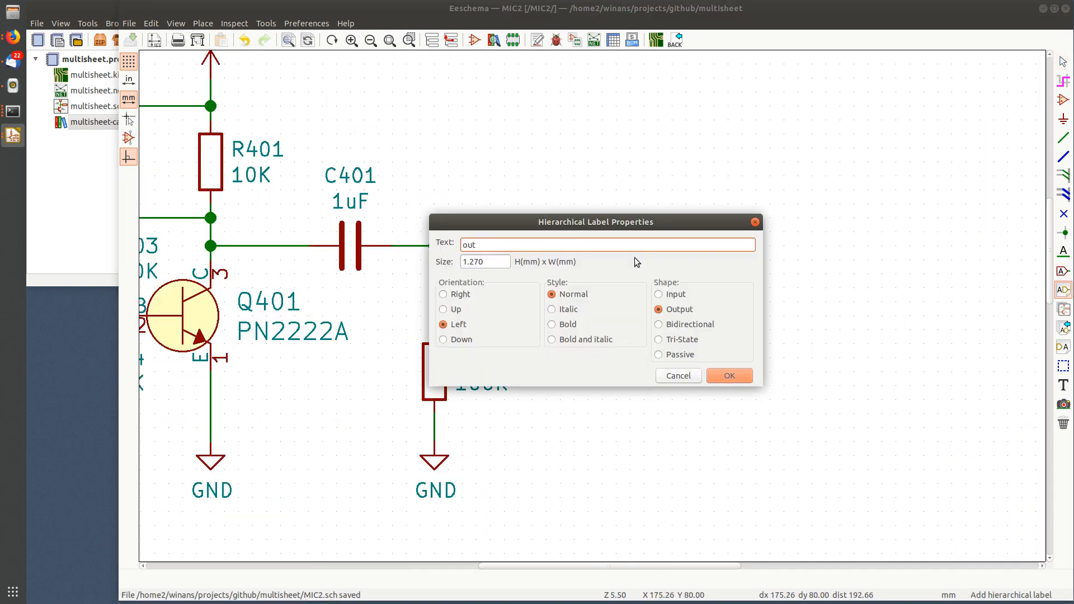
key("Return")
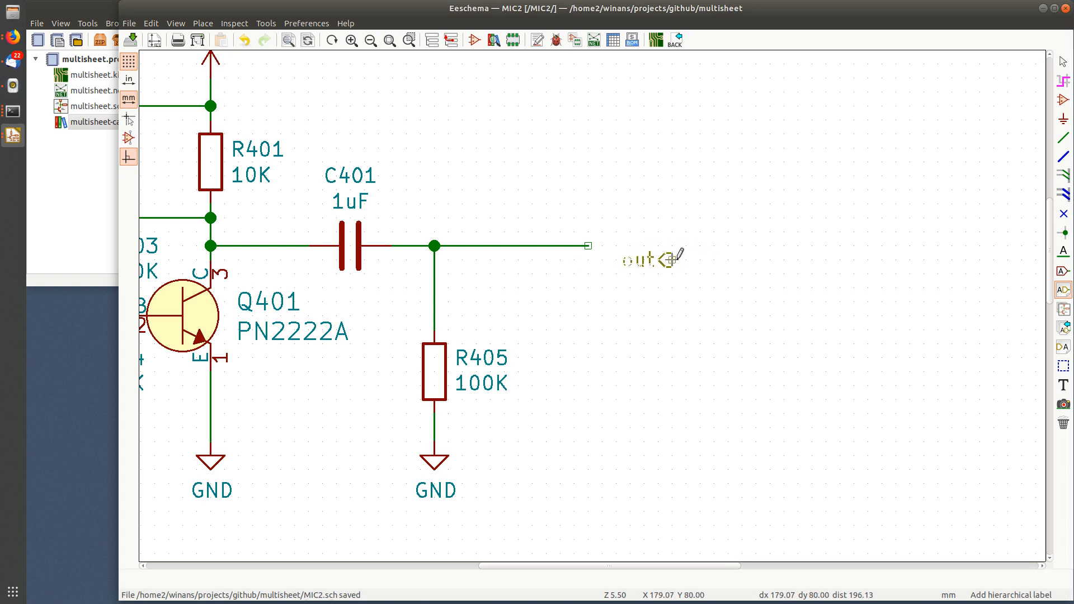
key("r")
key("r")
left_click(601, 243)
key("Escape")
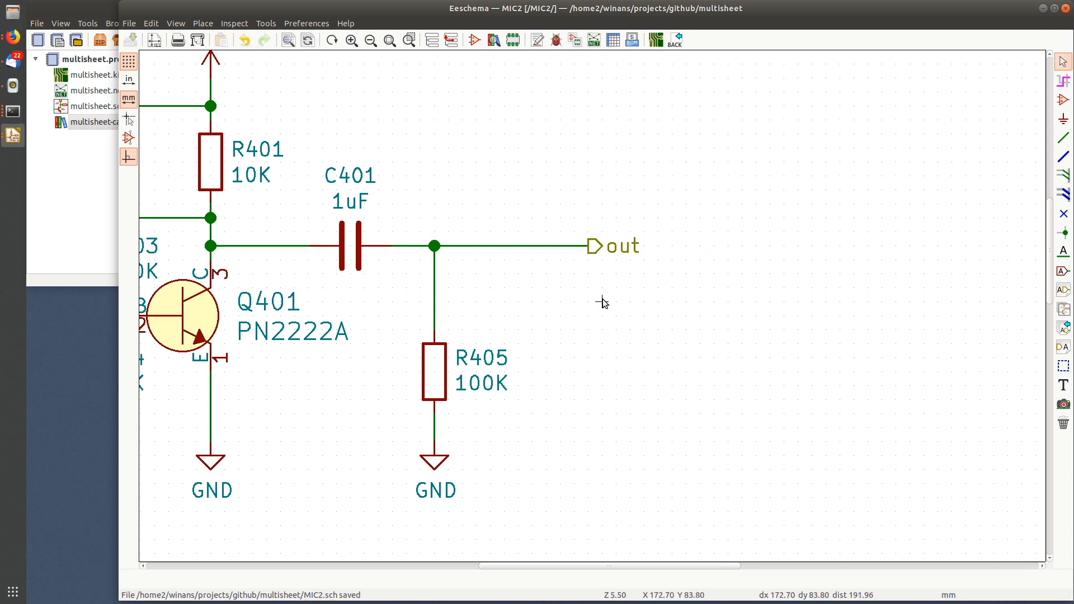
Return to the root sheet and import the hierarchical pin "out" onto the right edge of the MIC1 sheet block.
scroll(587, 307, "down", 4)
middle_click_drag(637, 317, 657, 313)
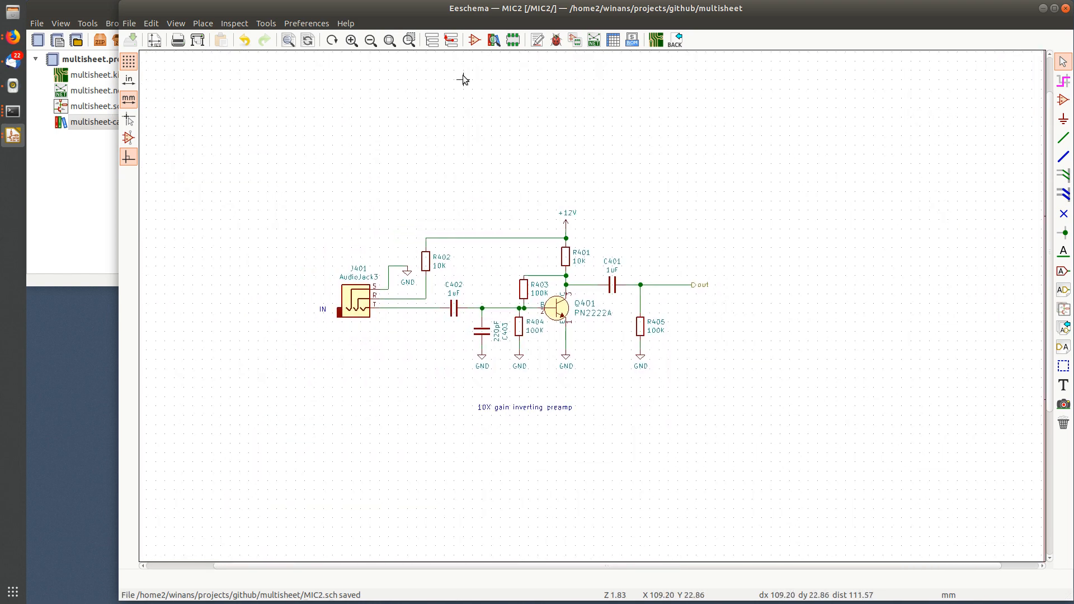
left_click(451, 40)
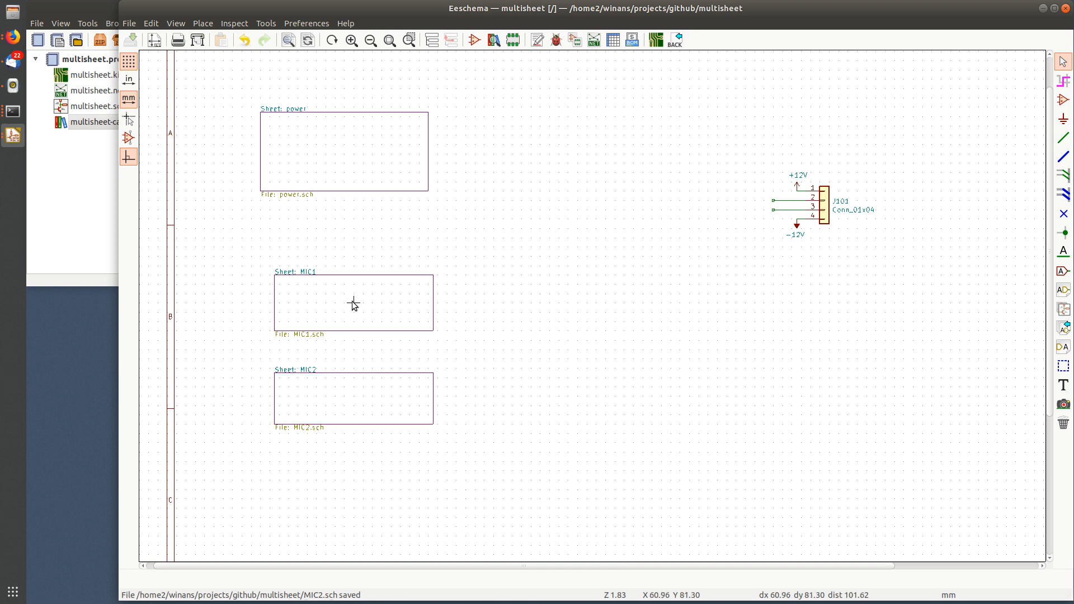
left_click(1063, 328)
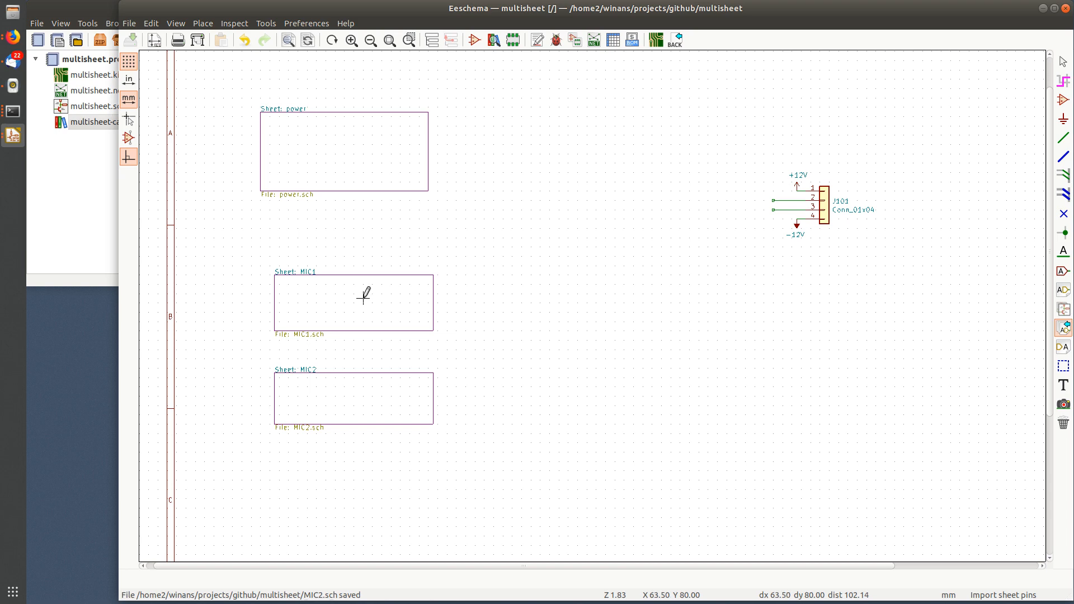
left_click(430, 292)
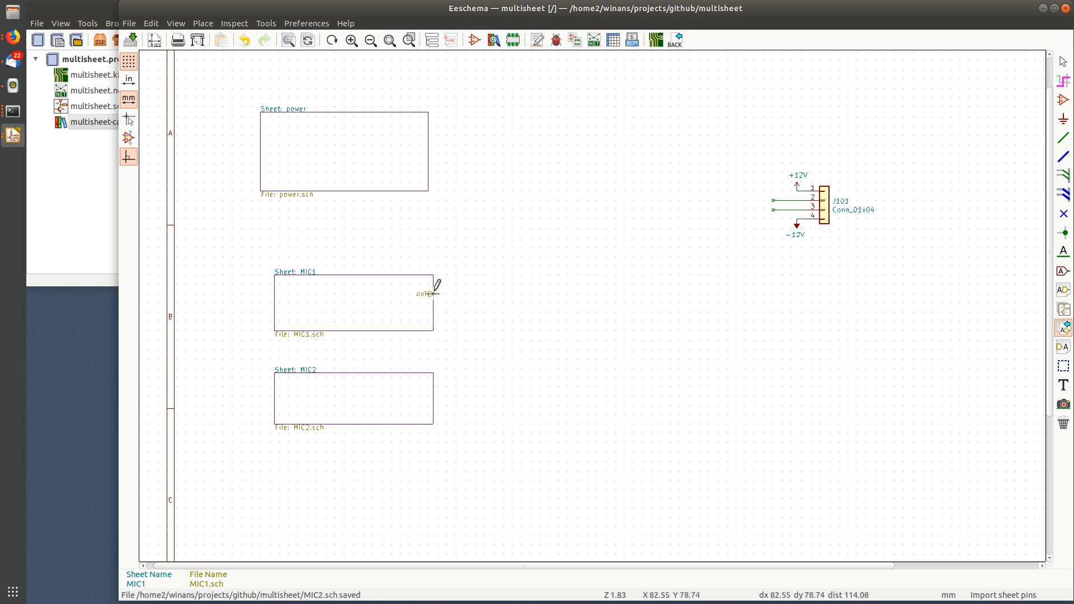
left_click(434, 293)
Check the MIC1 sheet block for any further hierarchical labels to import.
left_click(340, 306)
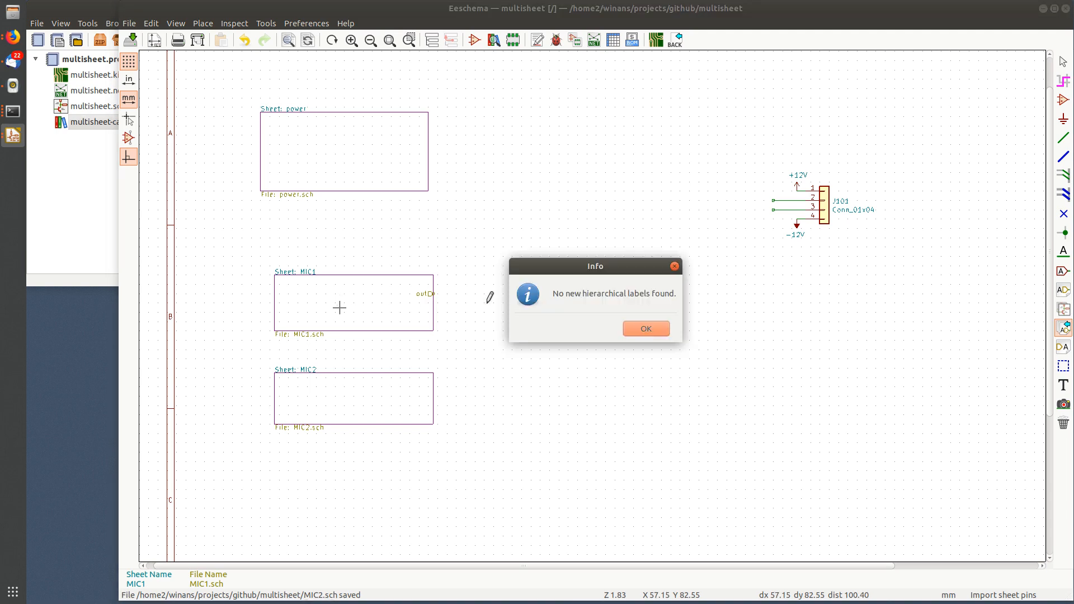
left_click(650, 329)
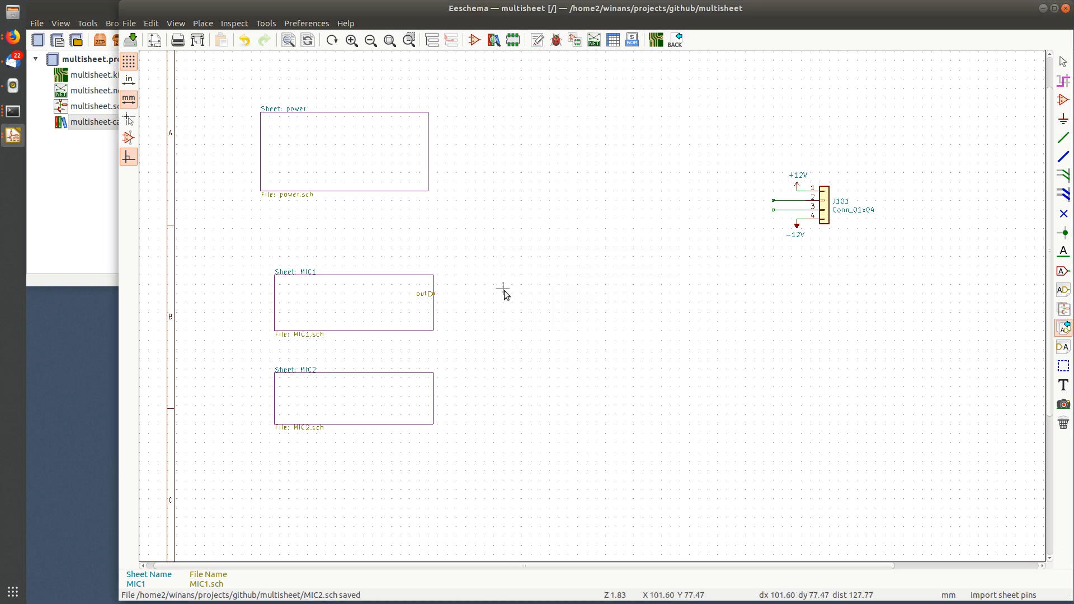
key("Escape")
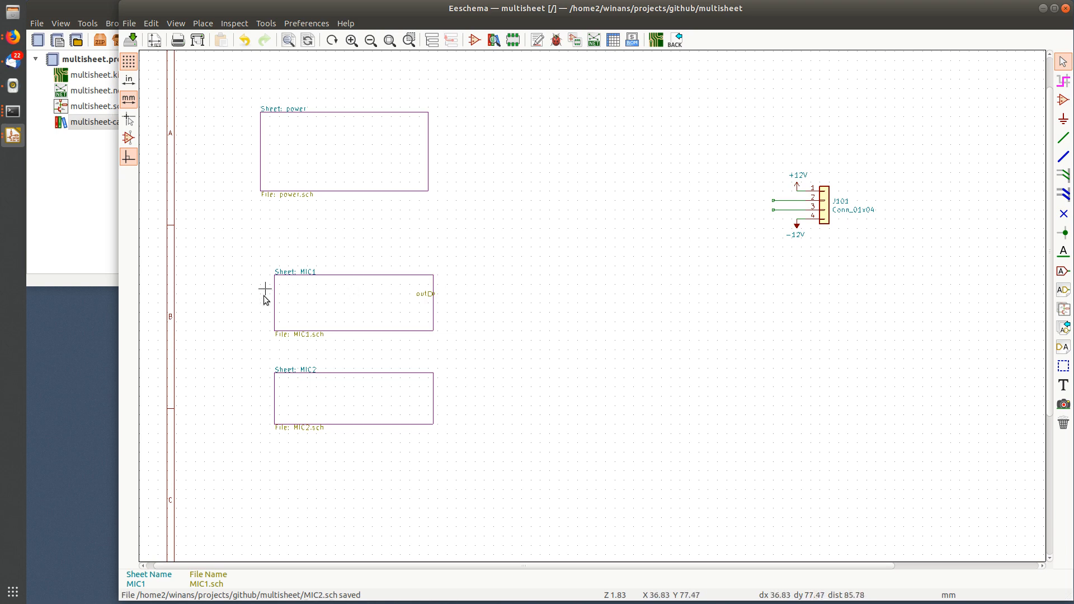
Import the hierarchical pin "out" onto the right edge of the MIC2 sheet block.
left_click(1064, 328)
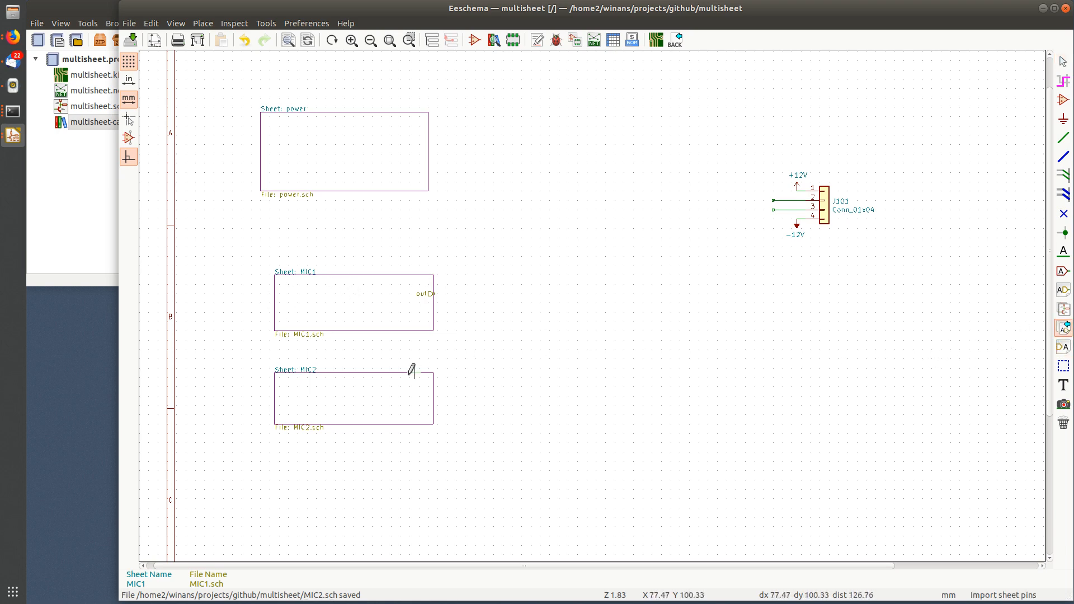
left_click(396, 392)
left_click(433, 396)
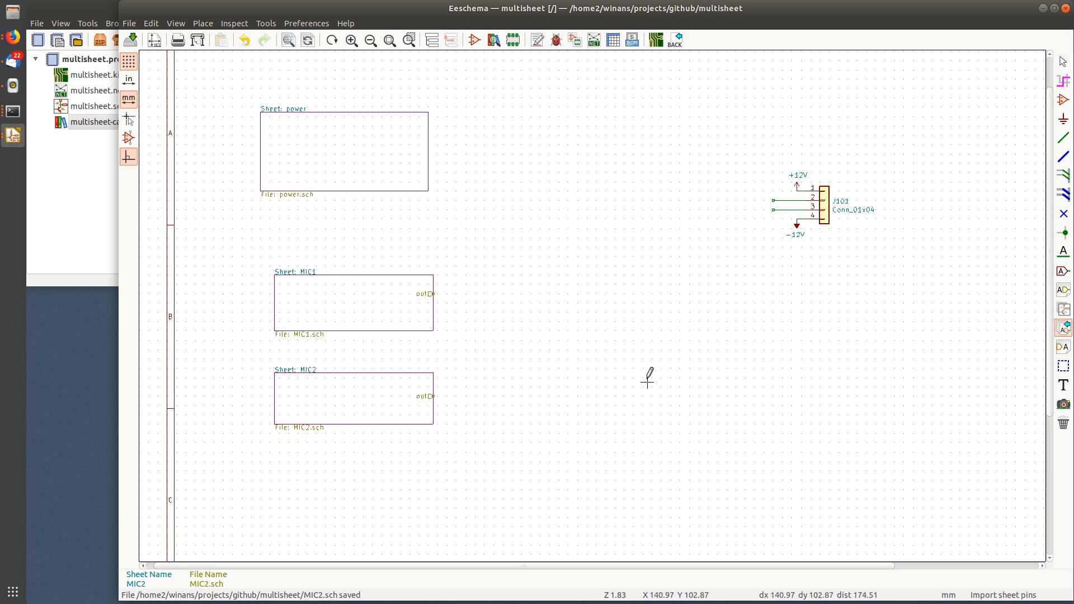
key("Escape")
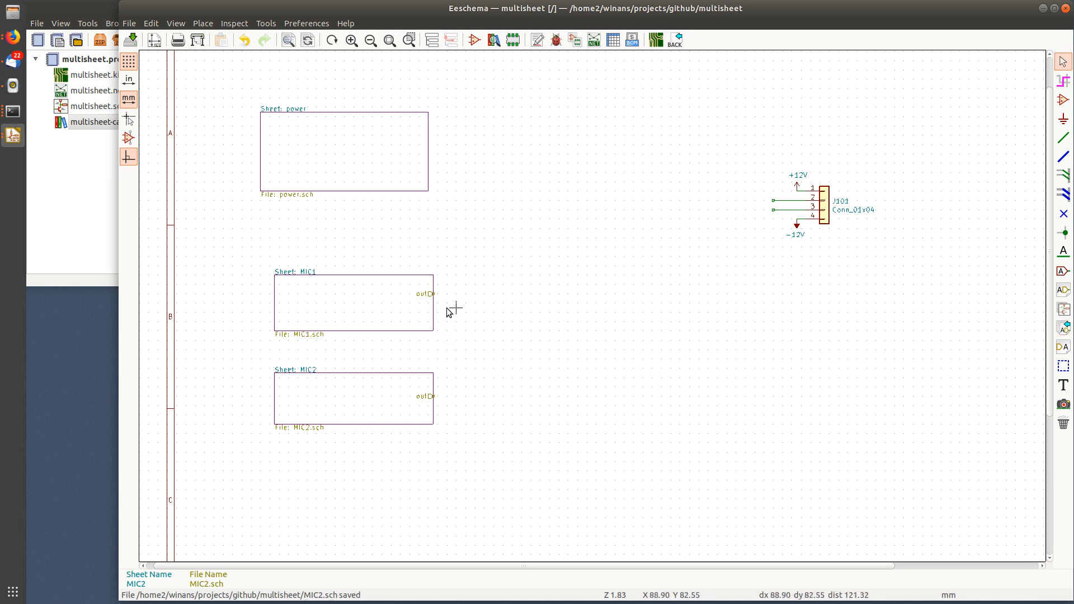
Move connector J101 with its wires and power symbols close to the right side of the MIC1 and MIC2 sheet blocks.
scroll(313, 356, "up", 2)
middle_click_drag(646, 303, 374, 293)
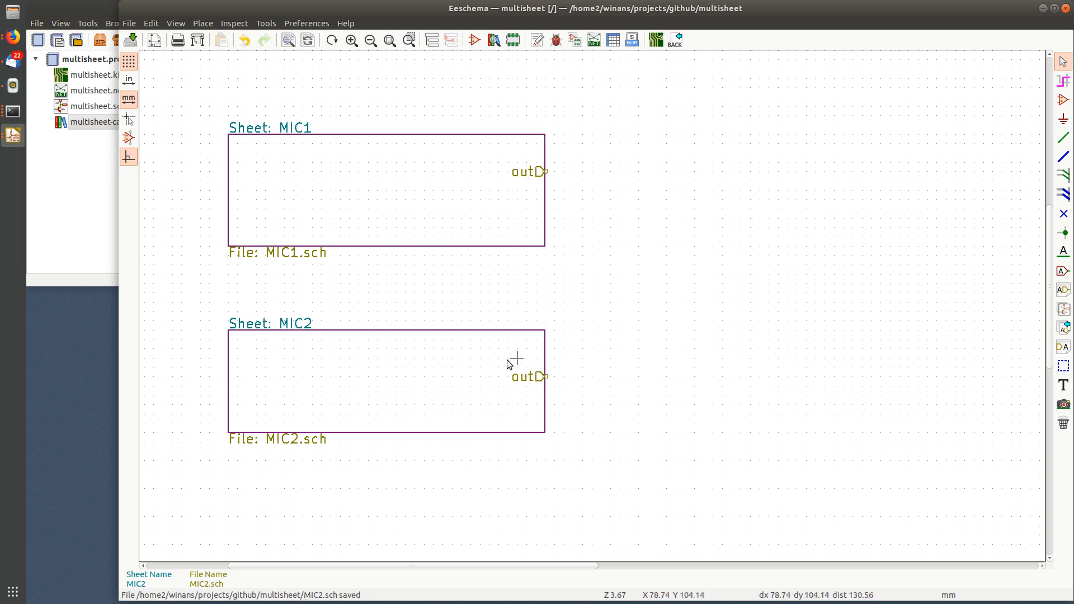
middle_click_drag(479, 367, 452, 386)
scroll(471, 375, "down", 1)
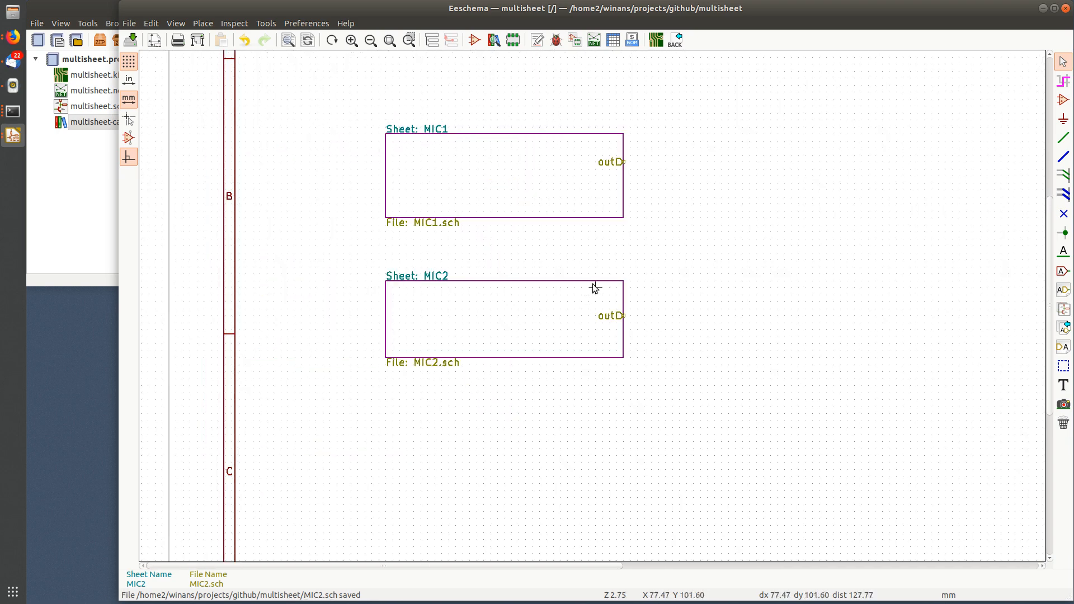
middle_click_drag(600, 274, 489, 318)
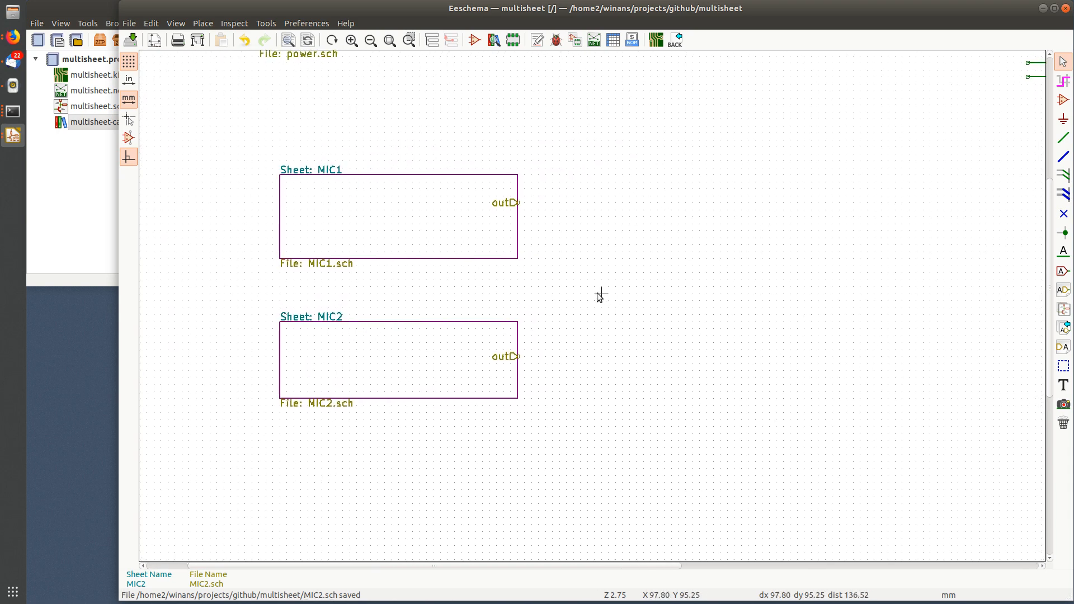
middle_click_drag(599, 295, 508, 290)
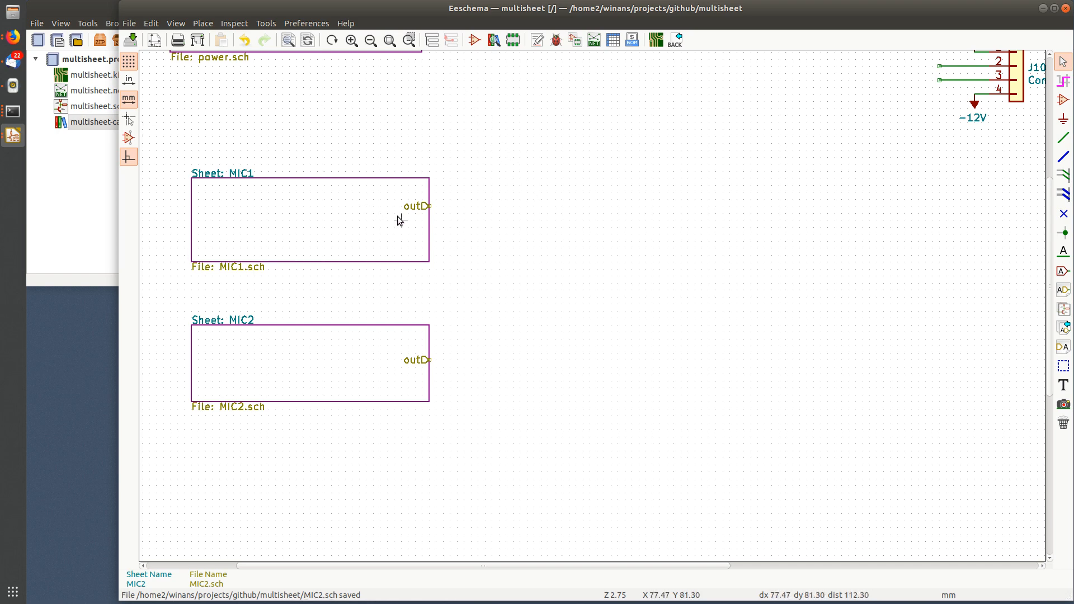
scroll(398, 218, "down", 1)
middle_click_drag(597, 226, 402, 179)
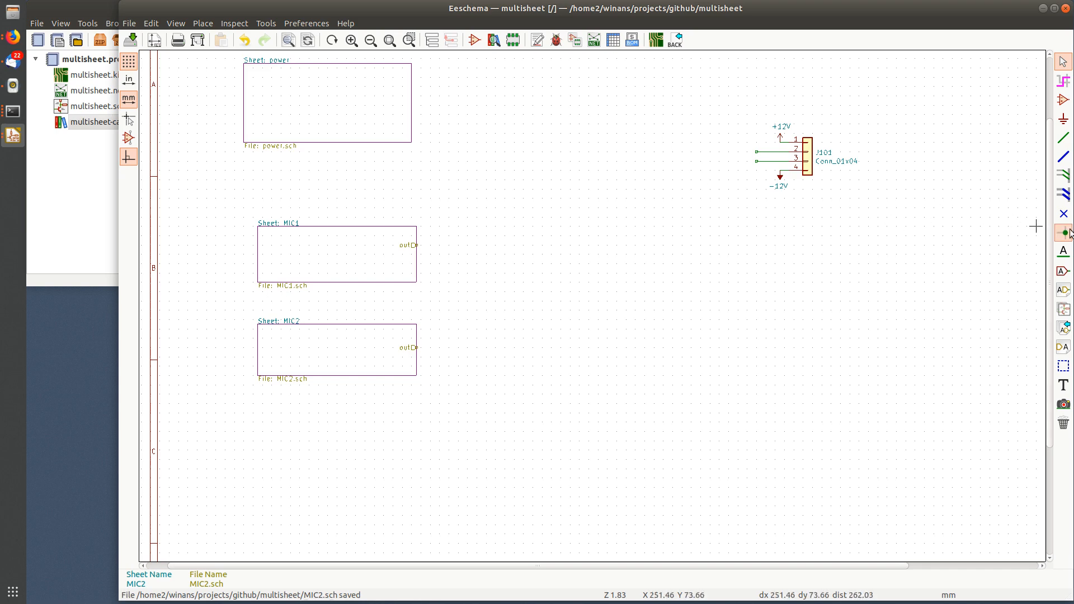
left_click_drag(848, 107, 804, 204)
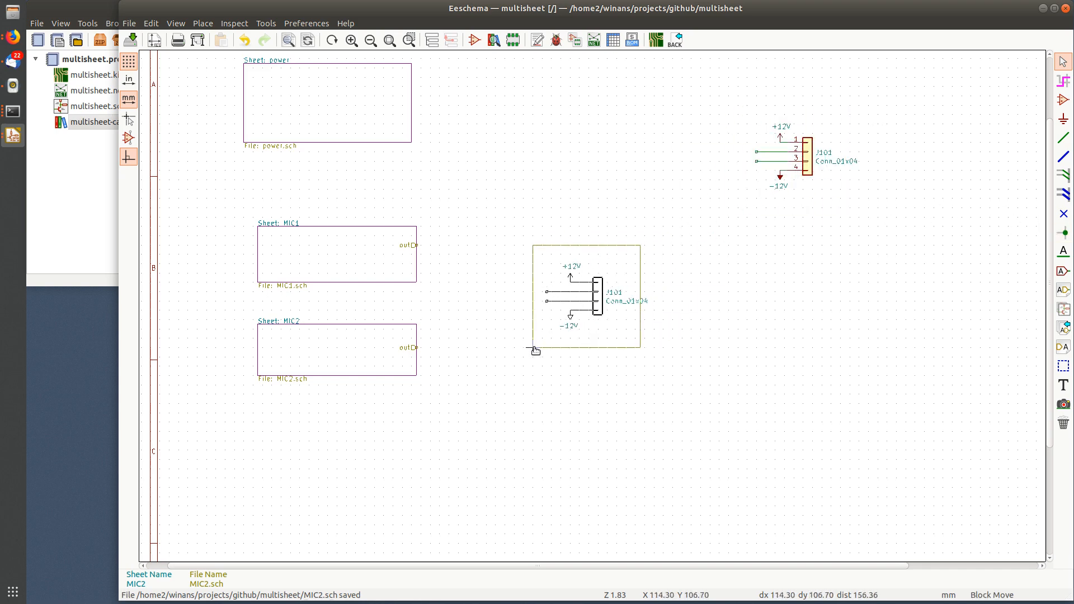
left_click(571, 348)
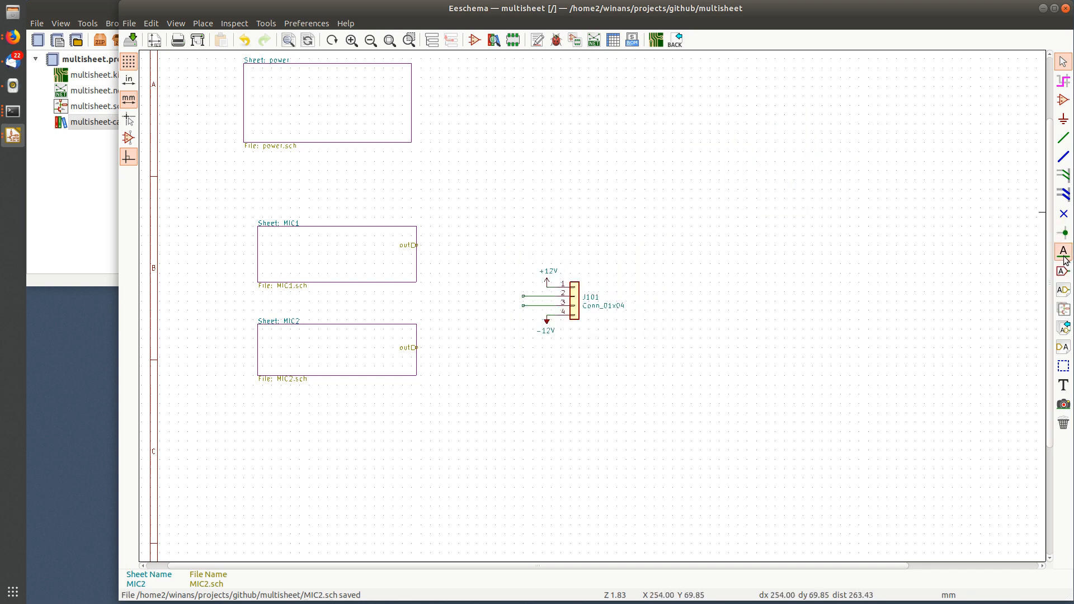
Wire the MIC1 sheet's "out" pin to the open end of the J101 pin 2 wire, using right-angle bends.
left_click(1064, 141)
scroll(478, 242, "up", 1)
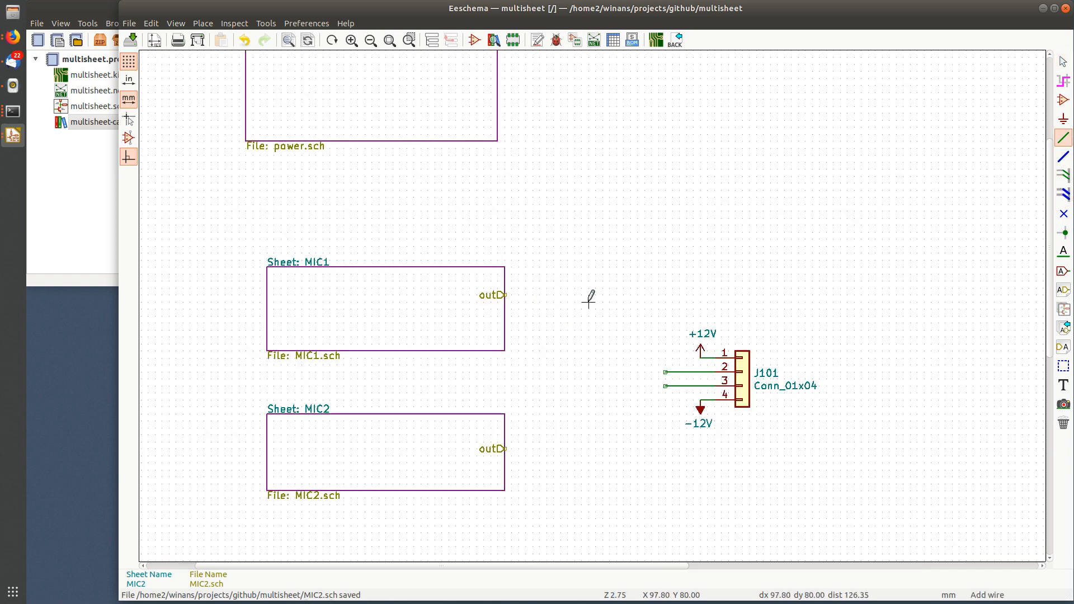
left_click(505, 295)
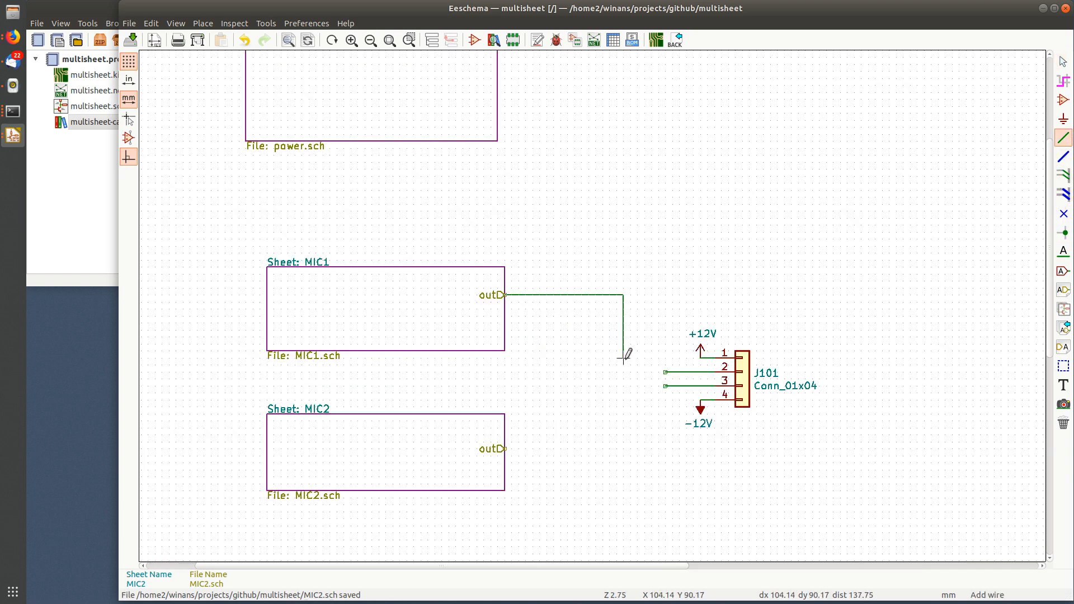
left_click(623, 371)
left_click(665, 371)
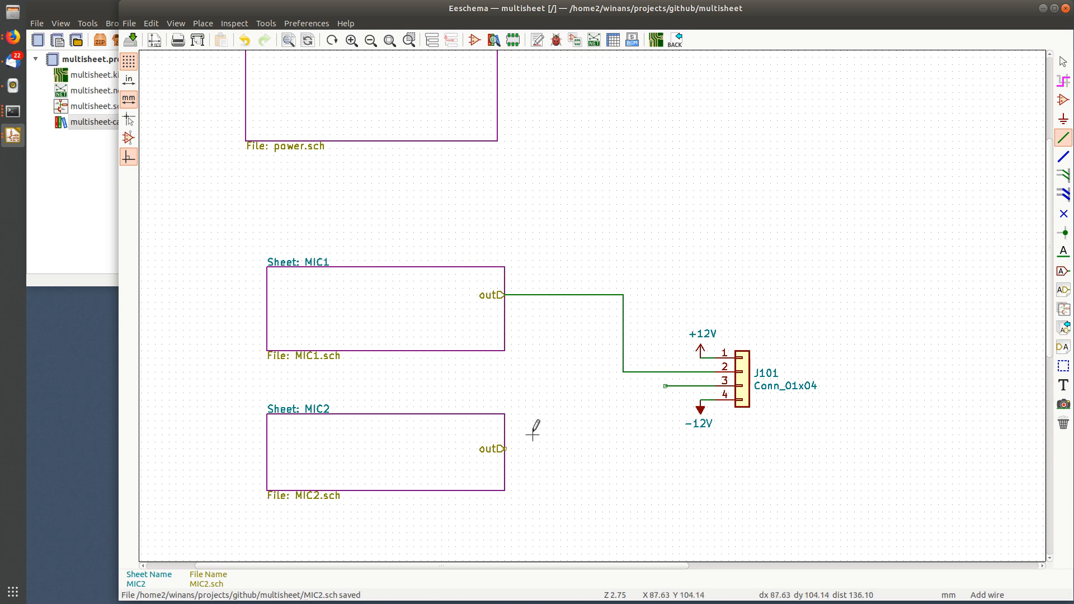
Wire the MIC2 sheet's "out" pin to the open end of the J101 pin 3 wire, using right-angle bends.
left_click(505, 449)
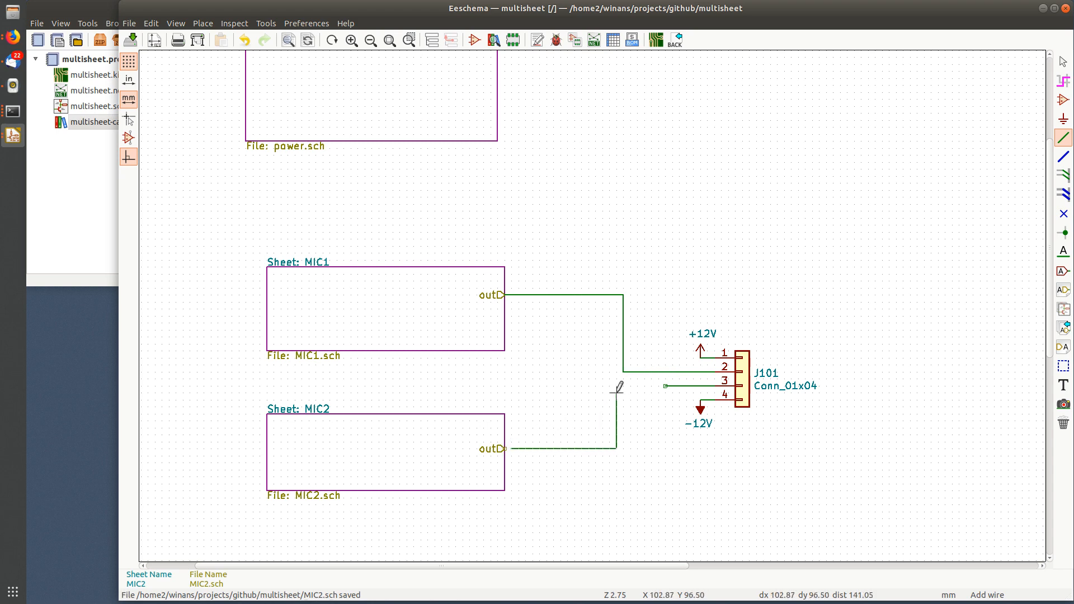
left_click(623, 386)
left_click(665, 386)
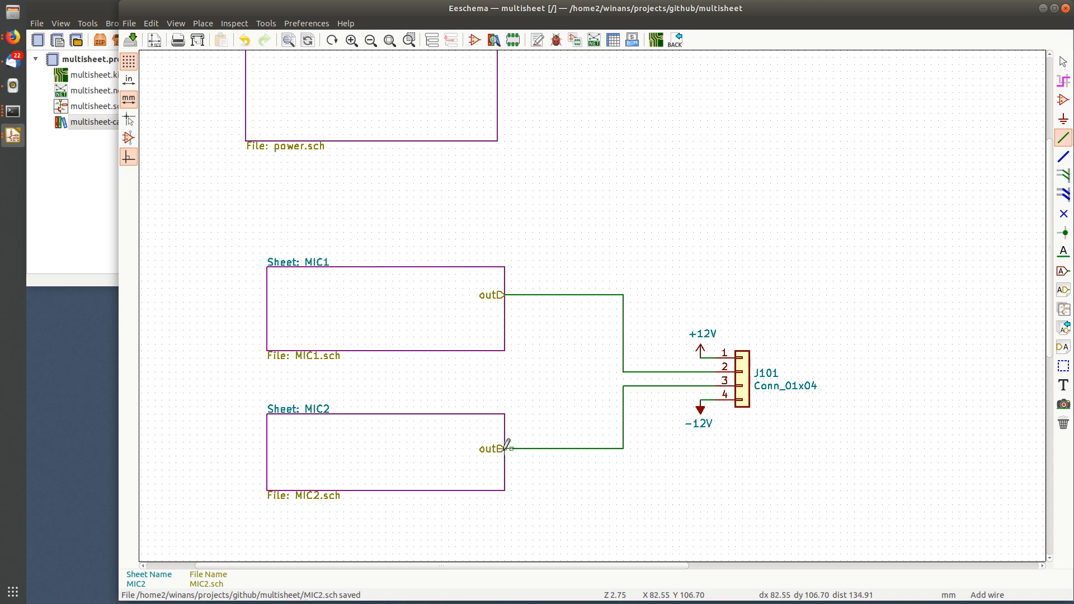
key("Escape")
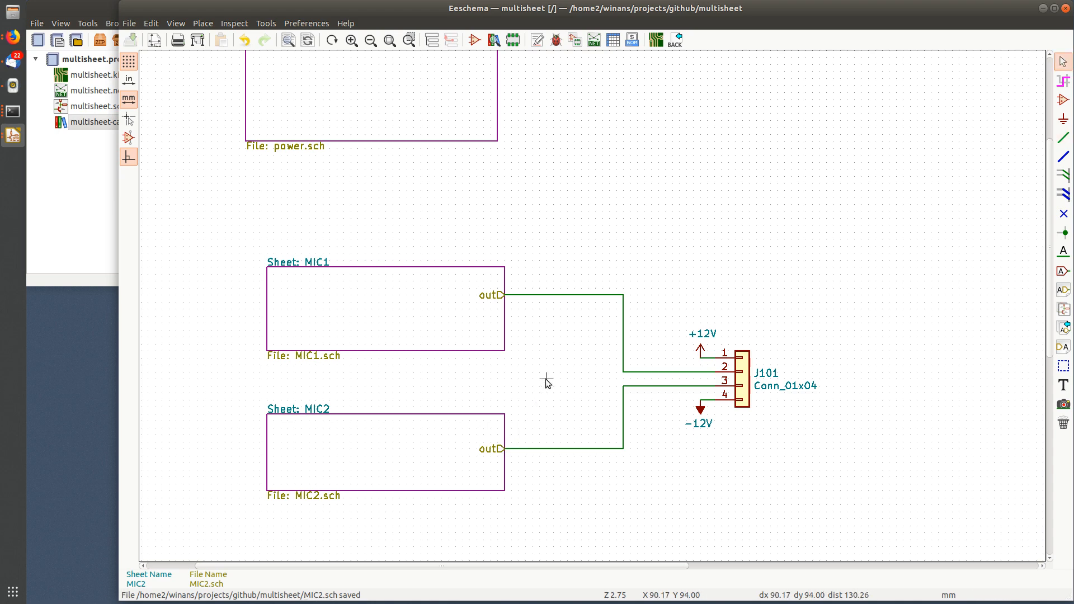
middle_click_drag(547, 380, 573, 295)
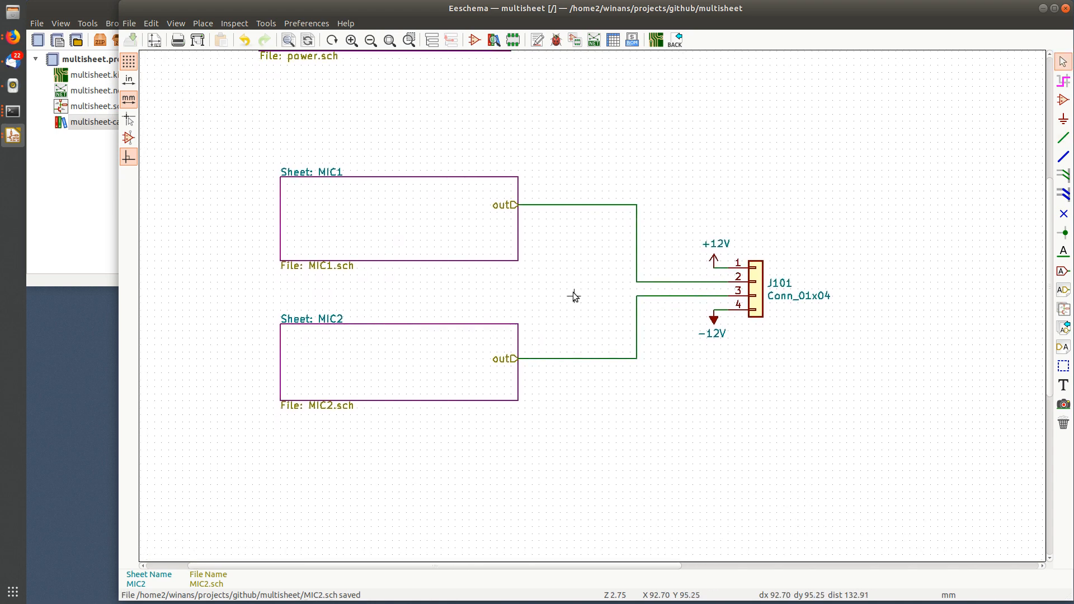
Run the electrical rules check on the whole multisheet schematic and close the checker.
left_click(557, 41)
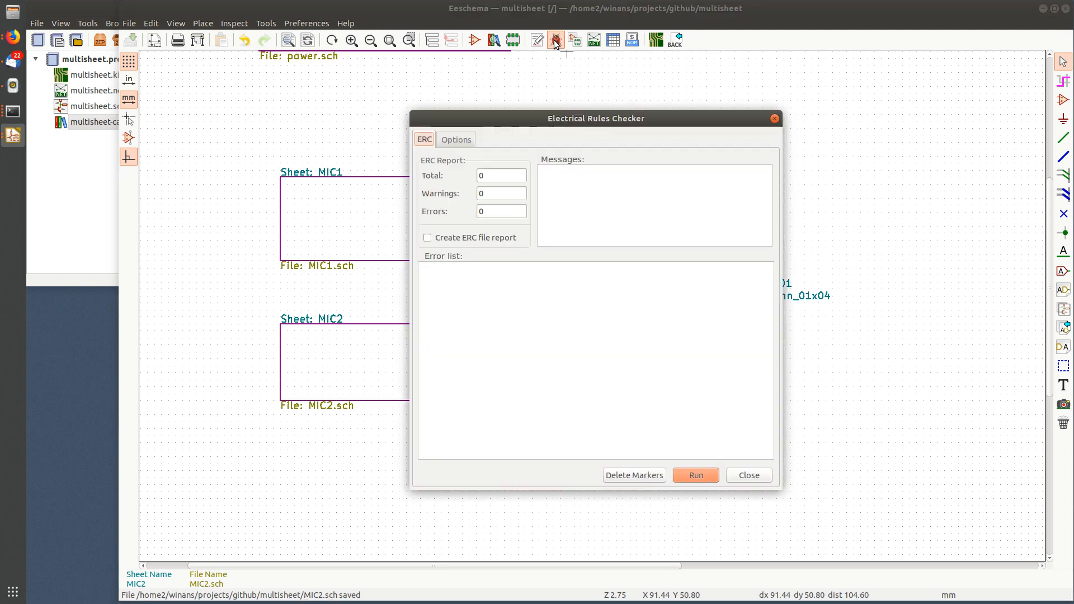
left_click(706, 475)
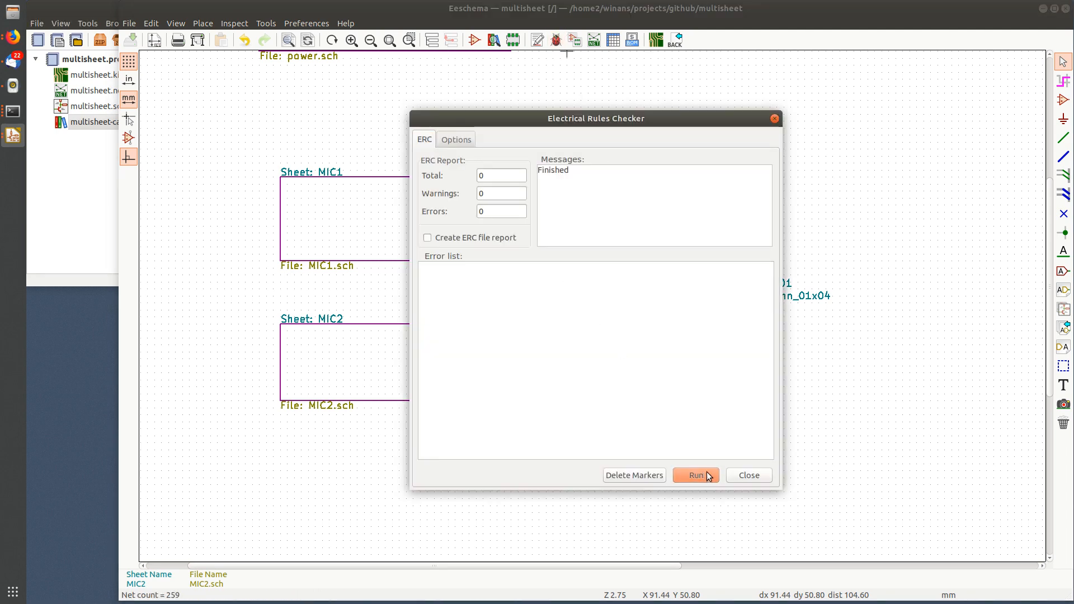
left_click(749, 475)
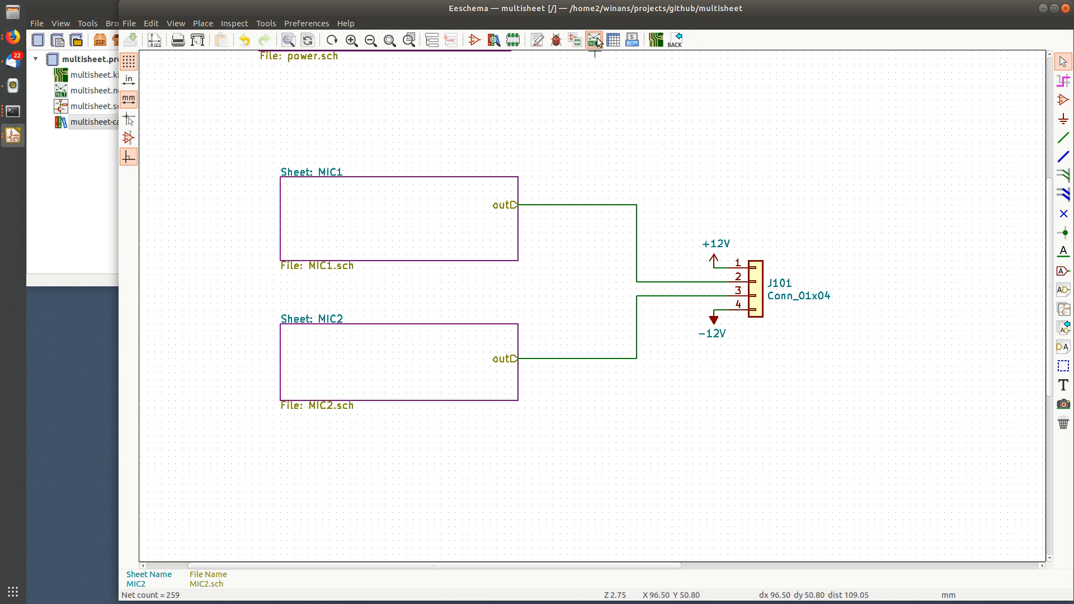
Generate the KiCad netlist and save it as multisheet.net in the multisheet project folder.
left_click(594, 40)
left_click(722, 239)
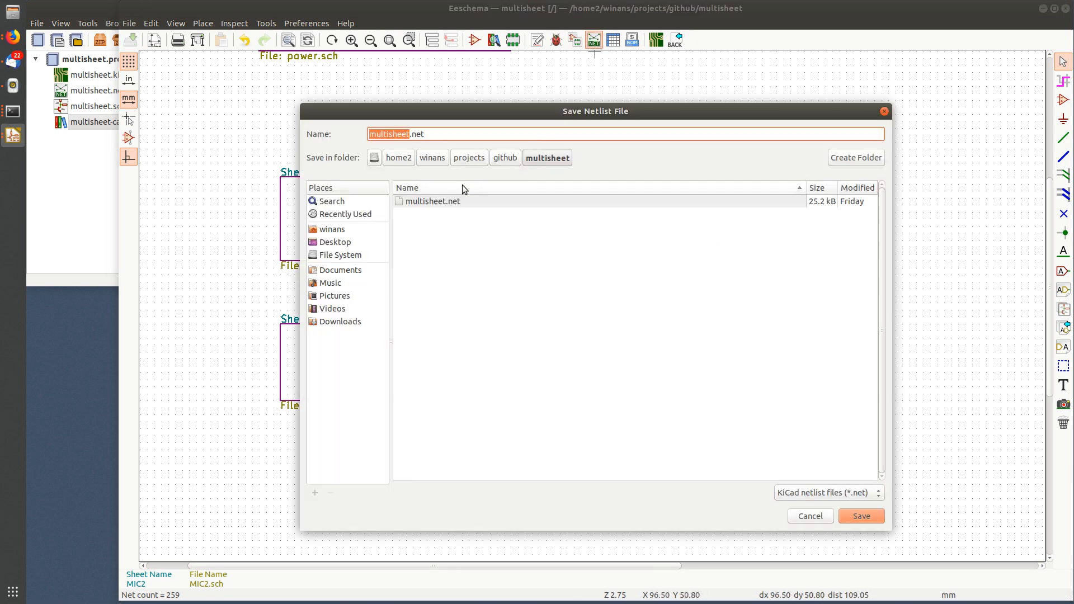
left_click(864, 515)
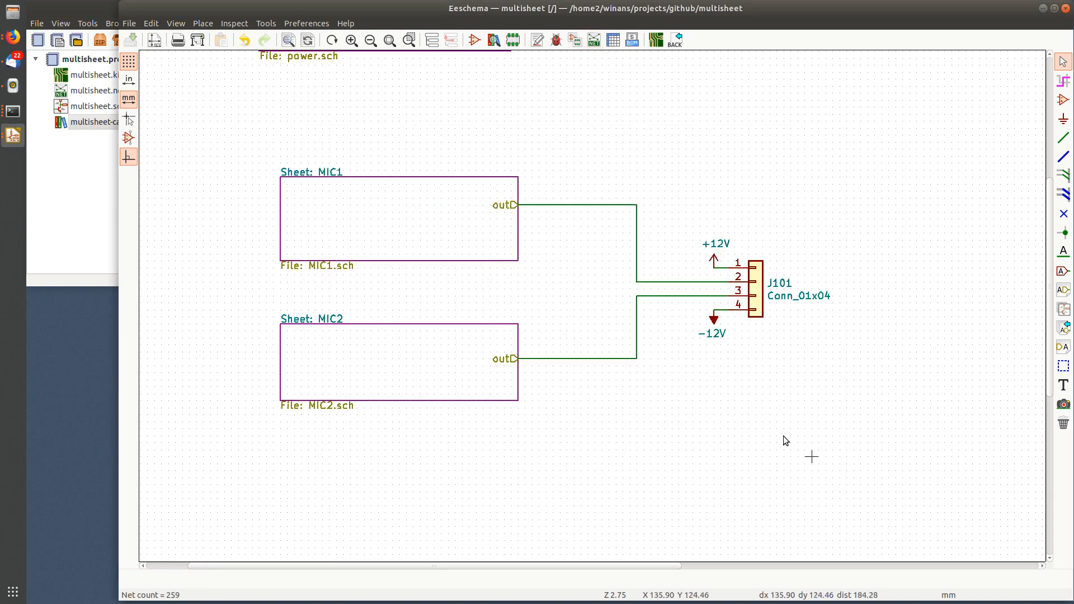
Switch to the terminal, make its window taller, change to the proj*/github/ directory and list its contents.
key("alt+Tab")
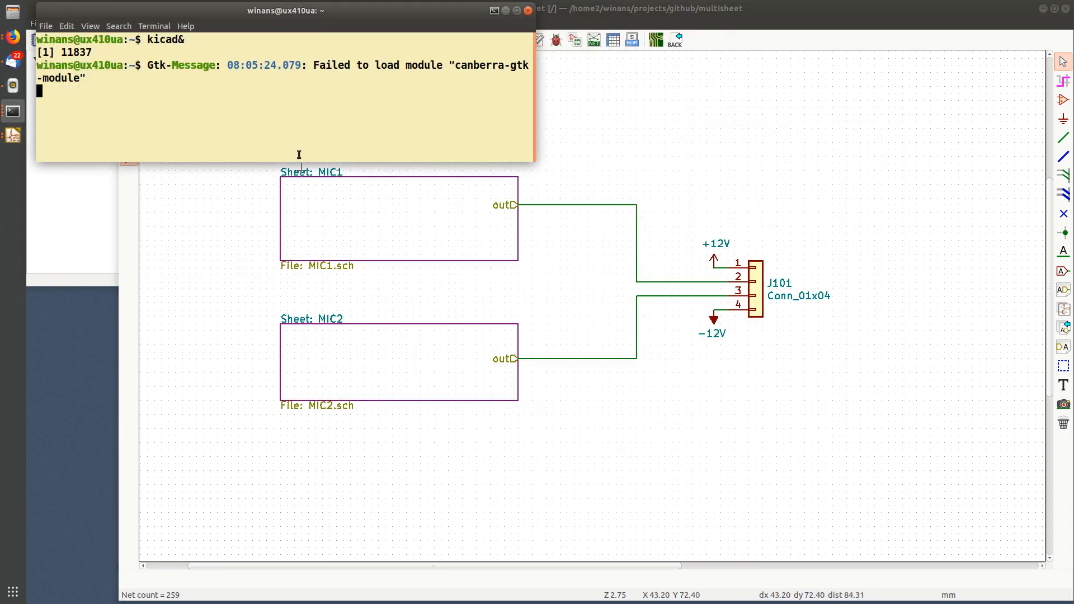
left_click_drag(306, 171, 342, 473)
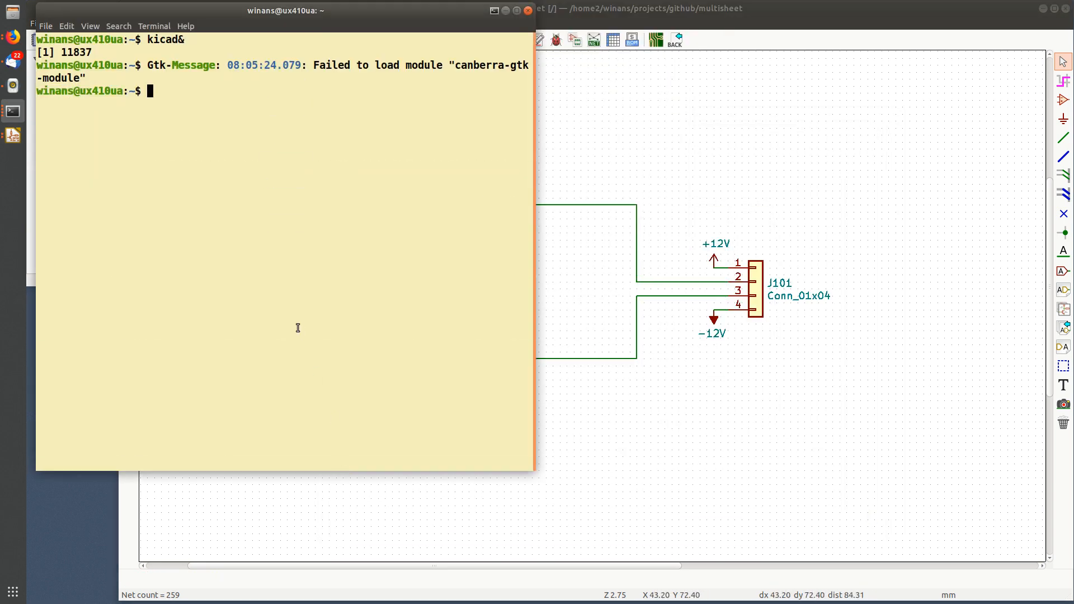
type("cd proj*/git")
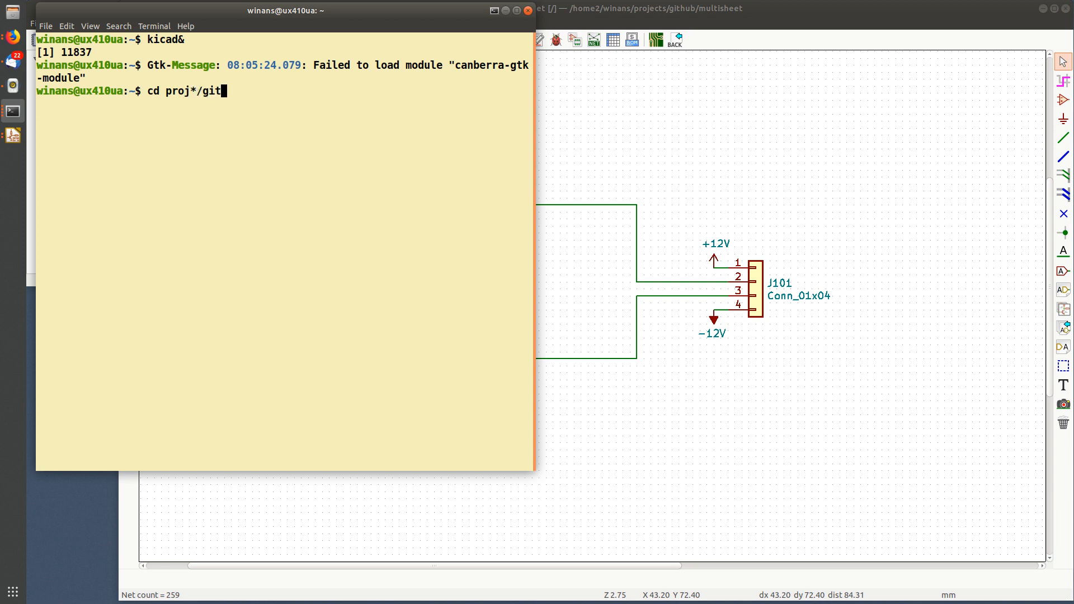
type("hub/")
key("Return")
type("ll")
key("Return")
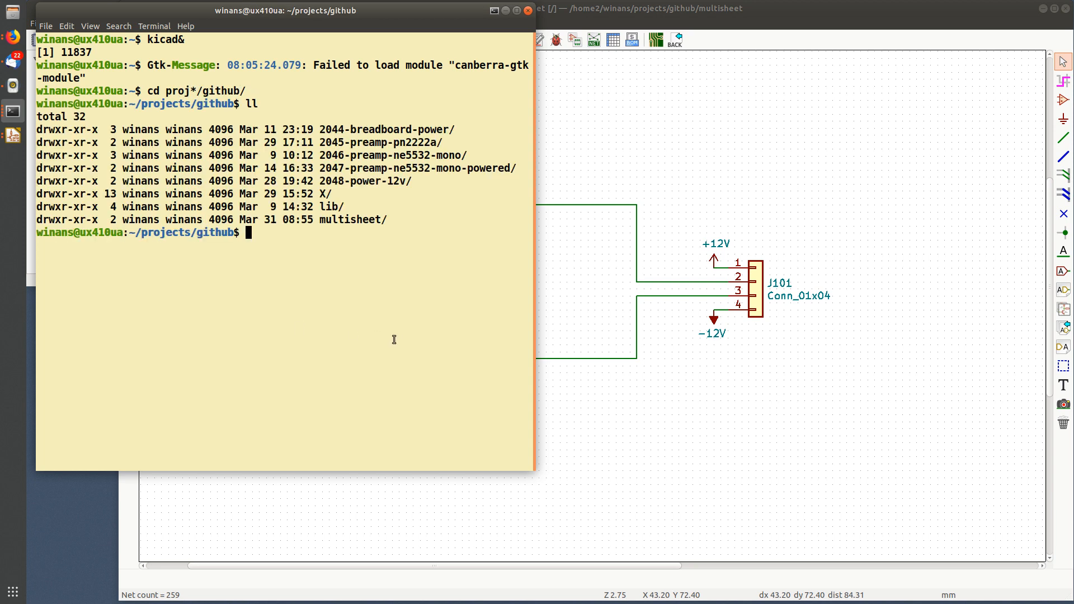
Change into the multisheet directory and list its files in long format.
double_click(360, 220)
type("cd")
middle_click(359, 220)
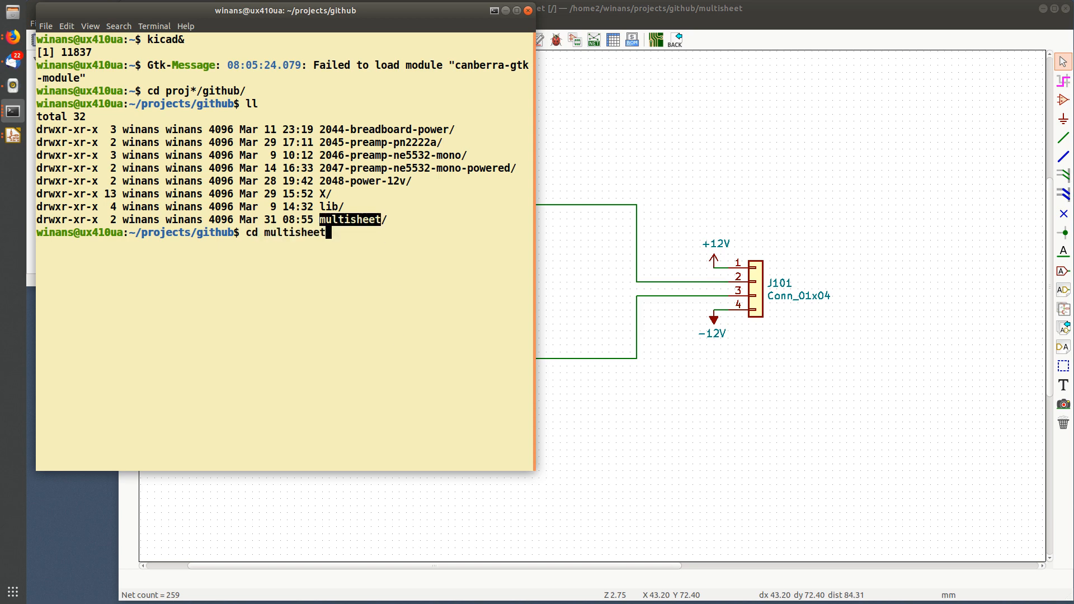
key("Return")
type("ll")
key("Return")
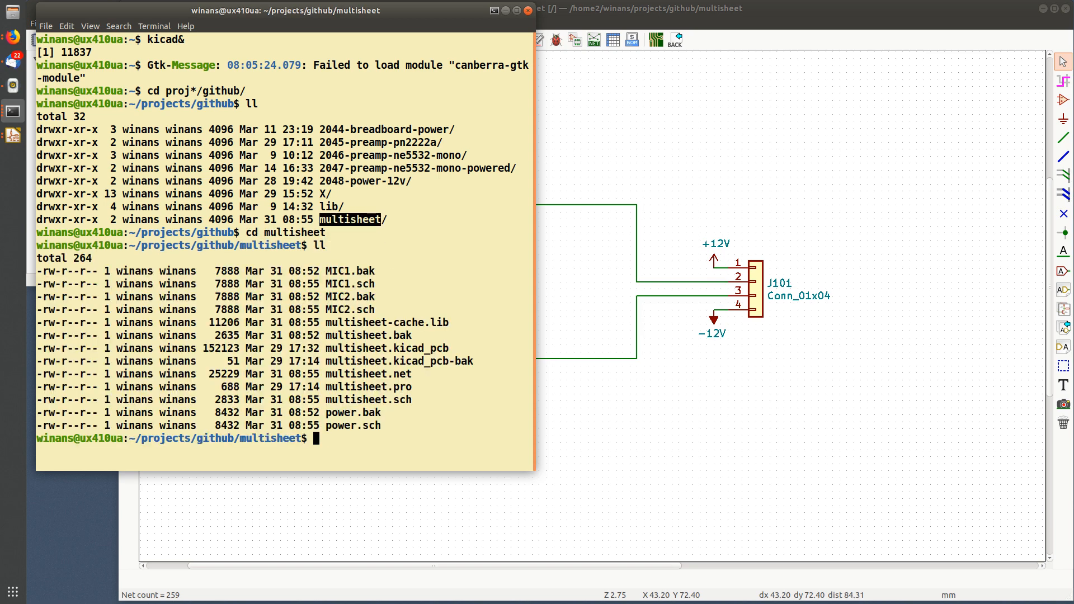
Enlarge the terminal window, open multisheet.net with less and jump to the end of the file.
type("less")
left_click_drag(530, 471, 657, 561)
double_click(408, 365)
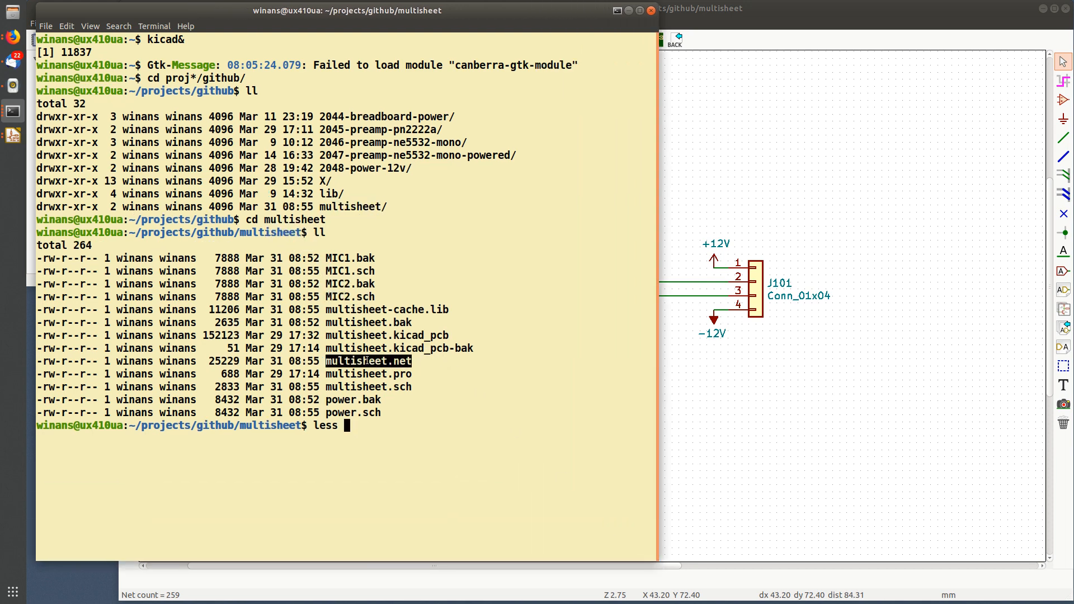
middle_click(407, 365)
key("Return")
key("shift+g")
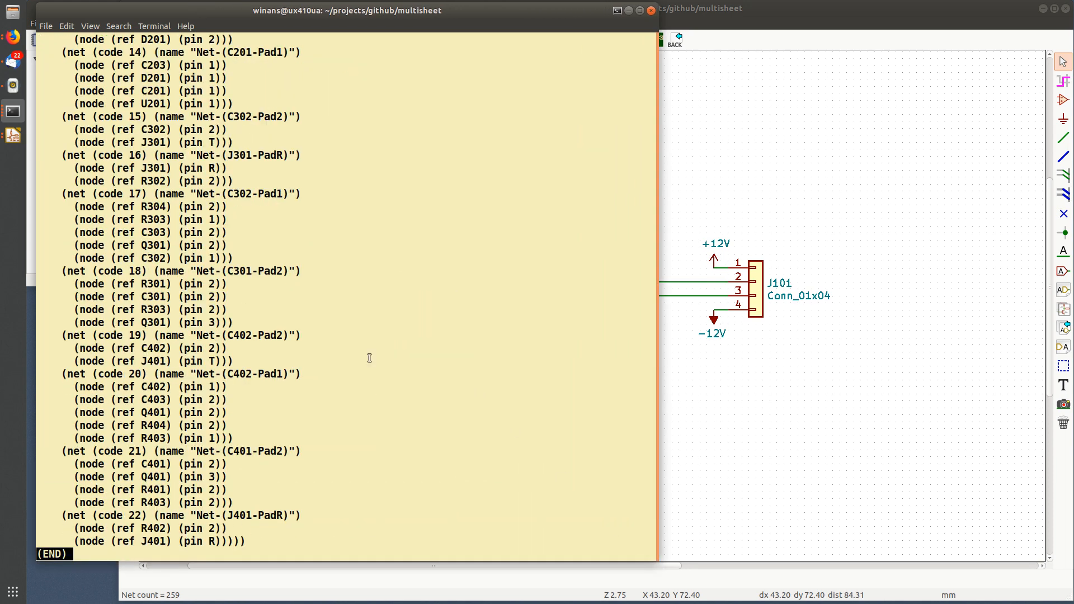
Examine the names and connected nodes of the /MIC2/out and /MIC1/out nets in the netlist's nets section.
scroll(314, 368, "up", 4)
scroll(314, 368, "up", 10)
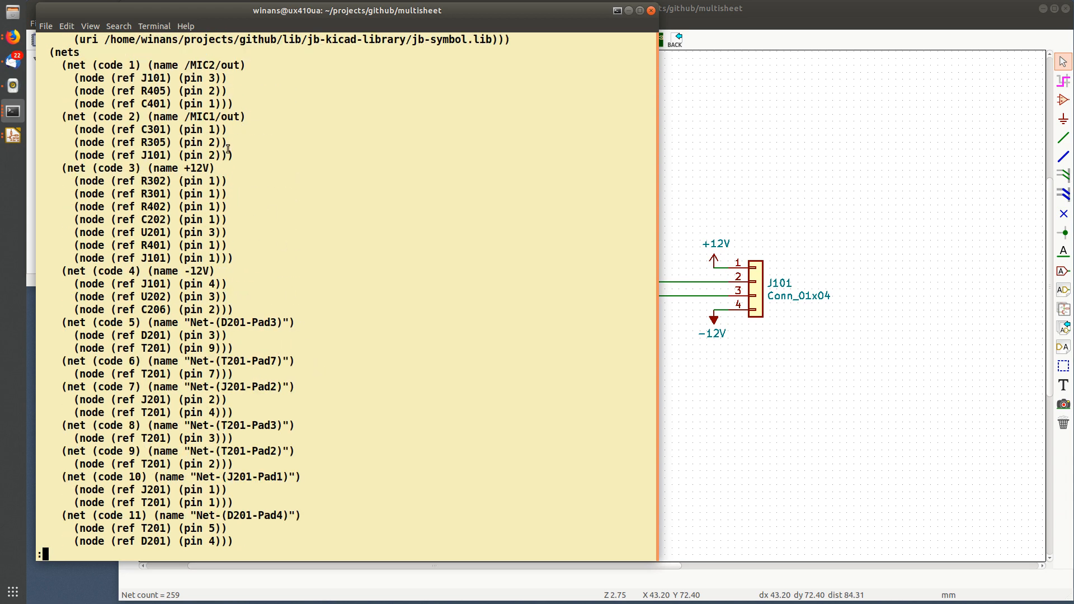
scroll(242, 126, "up", 3)
triple_click(209, 257)
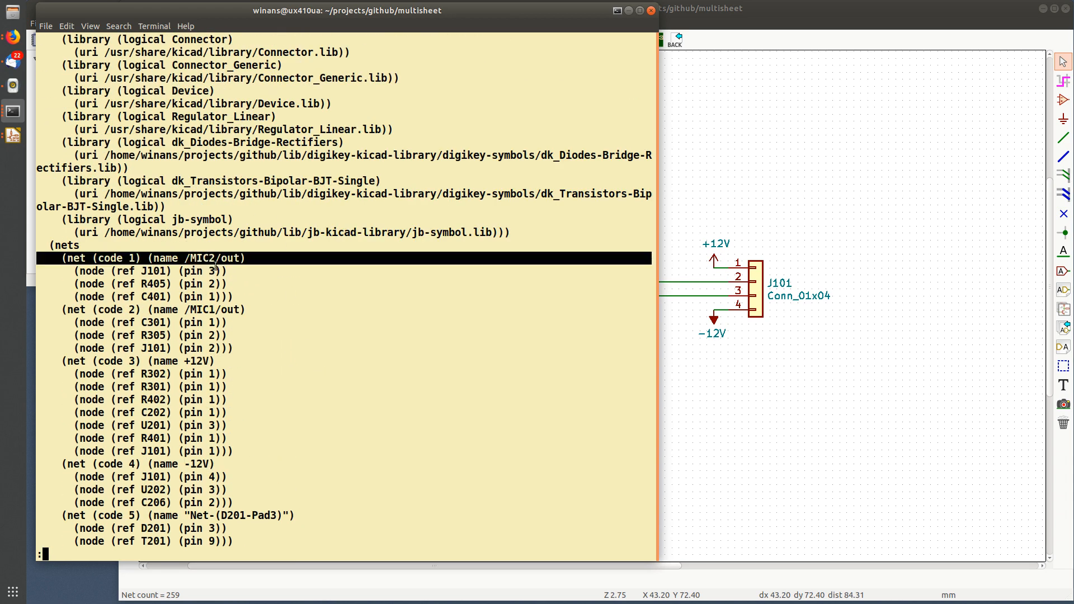
left_click(224, 304)
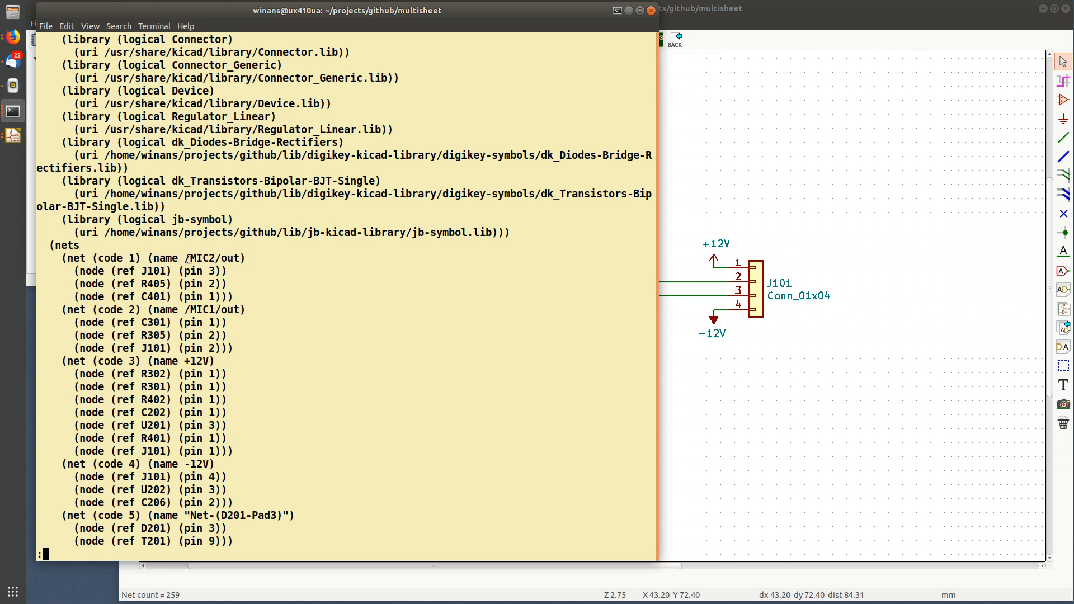
left_click_drag(187, 258, 214, 257)
double_click(235, 258)
left_click_drag(230, 257, 192, 258)
left_click_drag(221, 309, 196, 312)
triple_click(169, 286)
left_click_drag(169, 286, 188, 296)
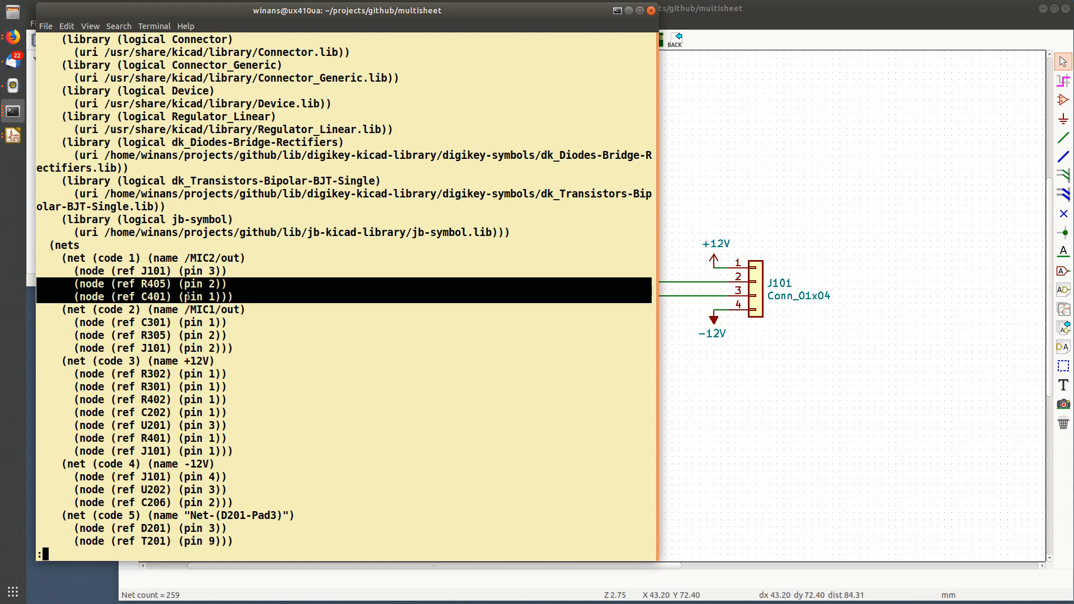
triple_click(159, 271)
Compare the J101 wiring in the Eeschema root sheet with the netlist, then examine the /MIC1/out net's nodes.
left_click(681, 291)
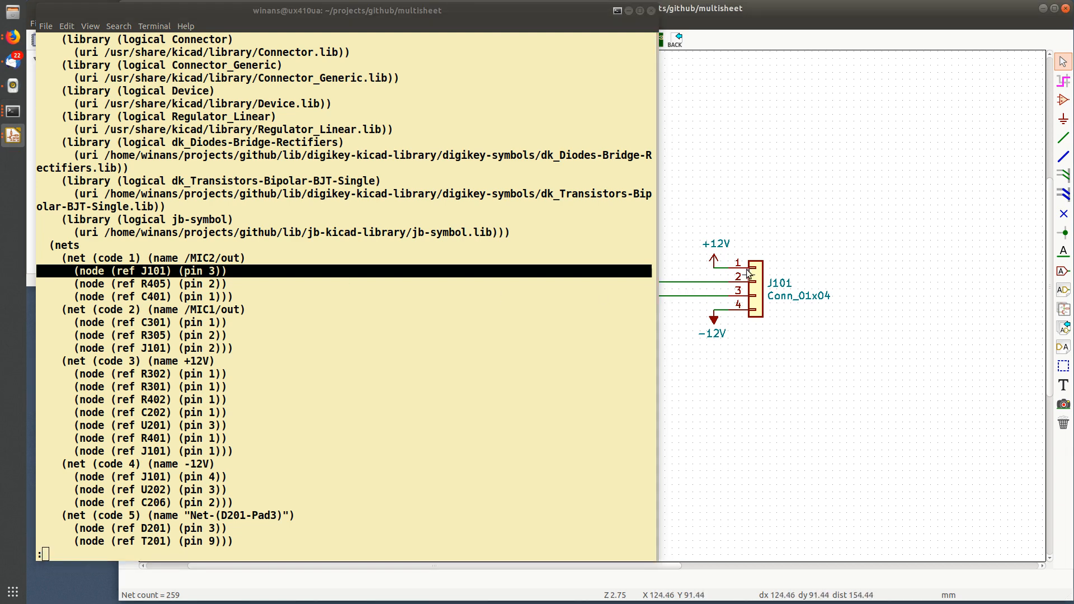
left_click(854, 10)
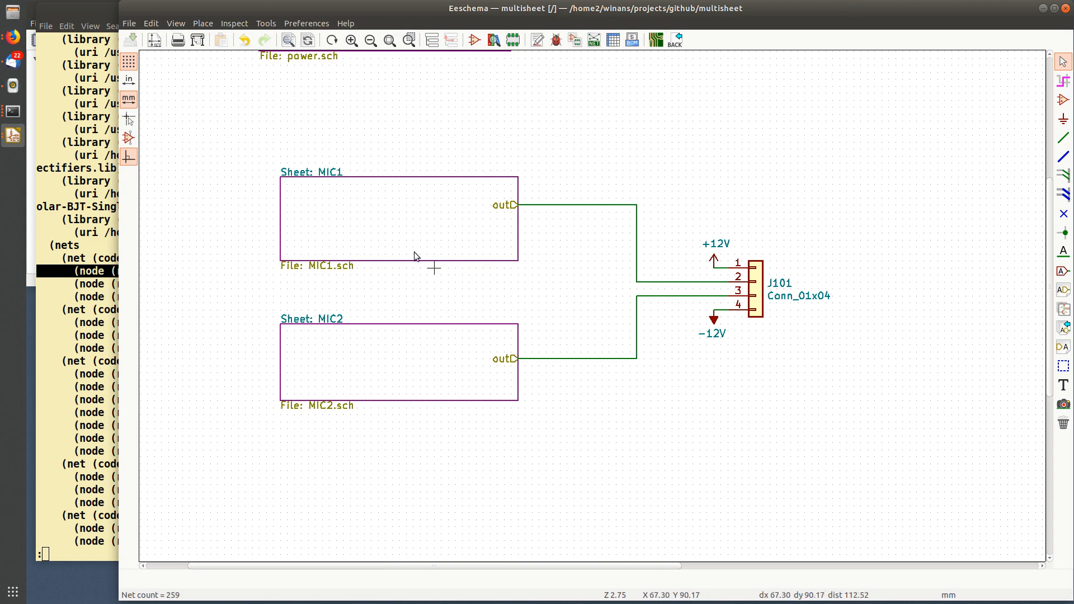
left_click(70, 223)
double_click(242, 311)
left_click_drag(242, 311, 260, 355)
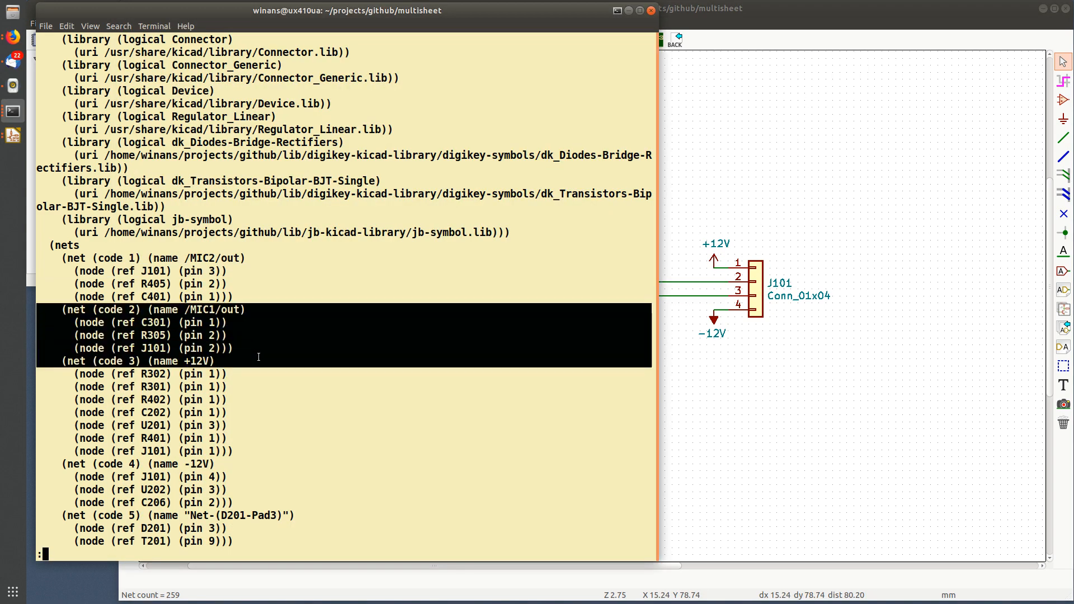
left_click(260, 354)
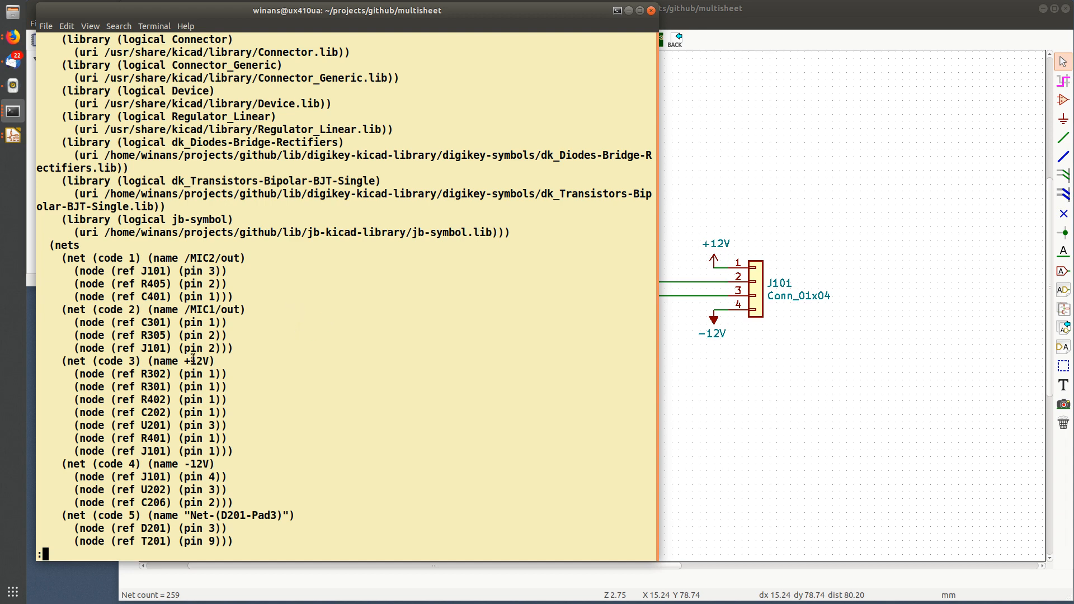
Review the +12V net and the remaining nets in the netlist, quit less and switch back to Eeschema.
left_click_drag(180, 361, 227, 363)
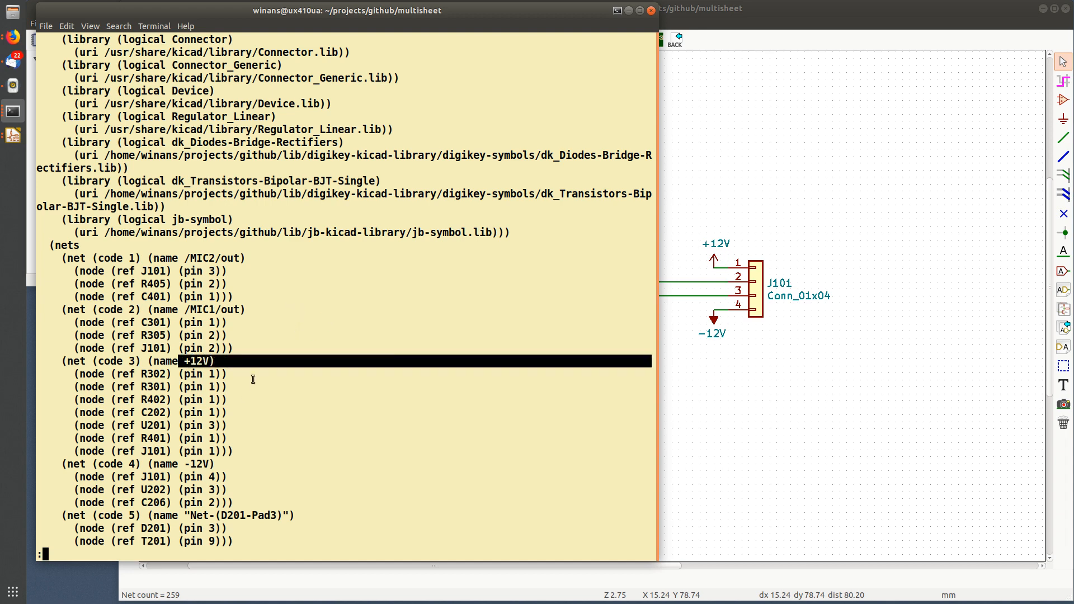
scroll(253, 380, "down", 8)
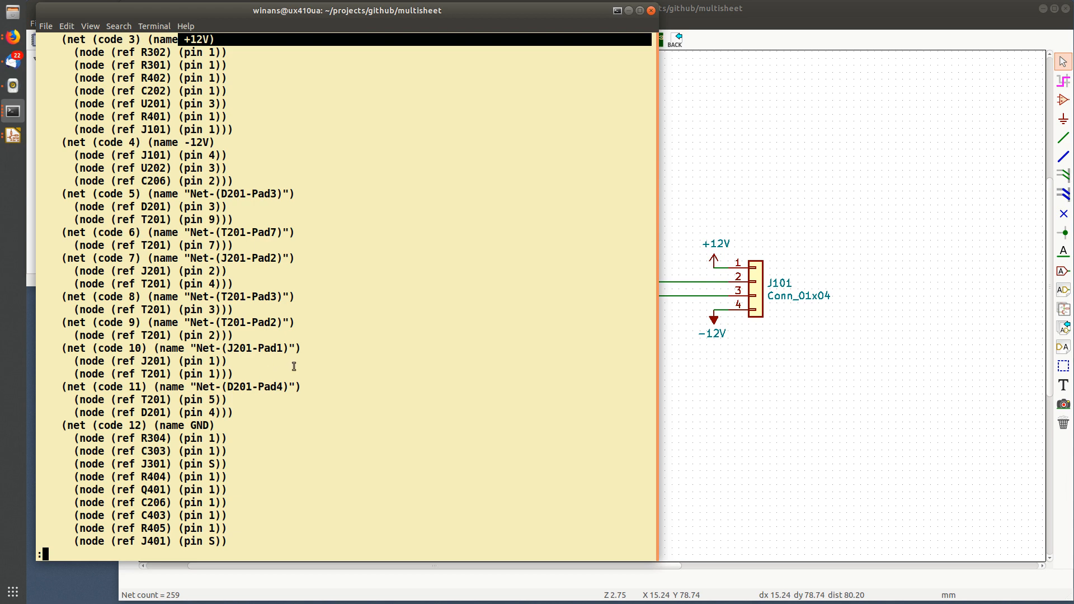
scroll(293, 366, "down", 10)
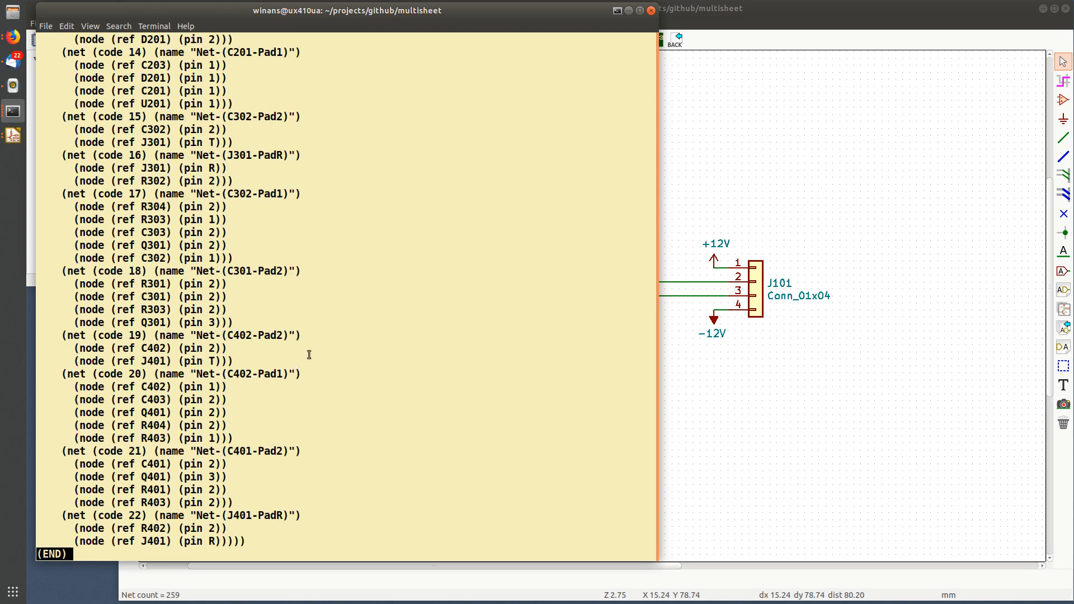
scroll(339, 327, "up", 8)
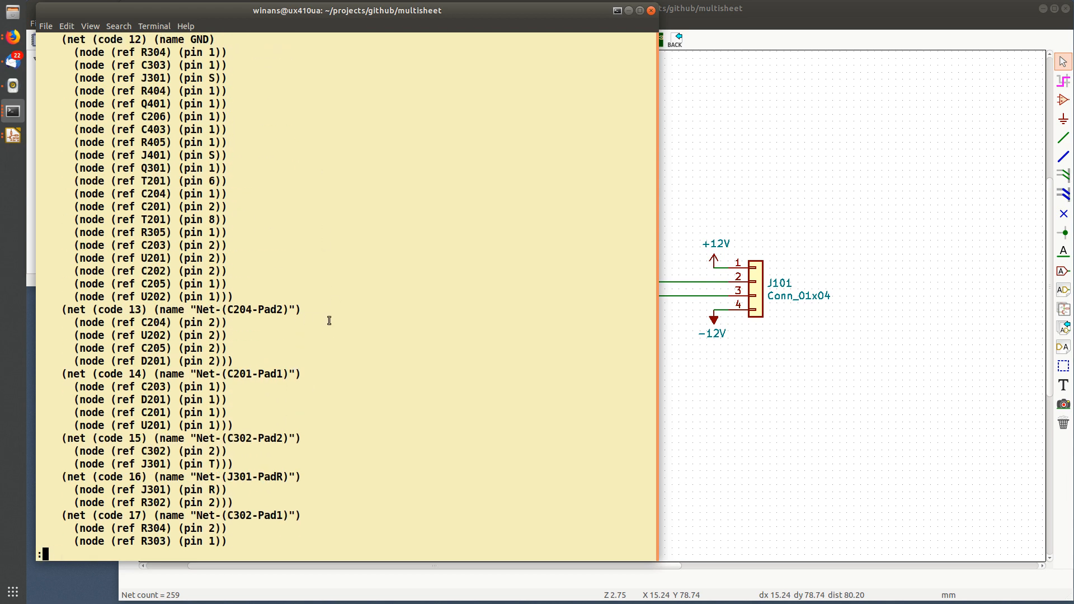
key("q")
key("alt+Tab")
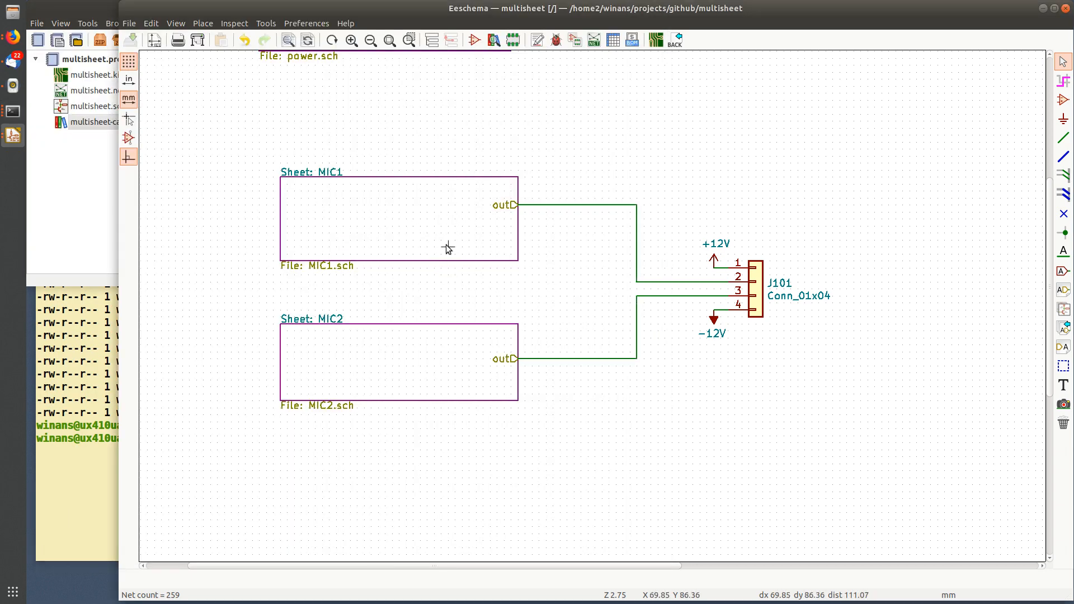
middle_click_drag(444, 245, 477, 292)
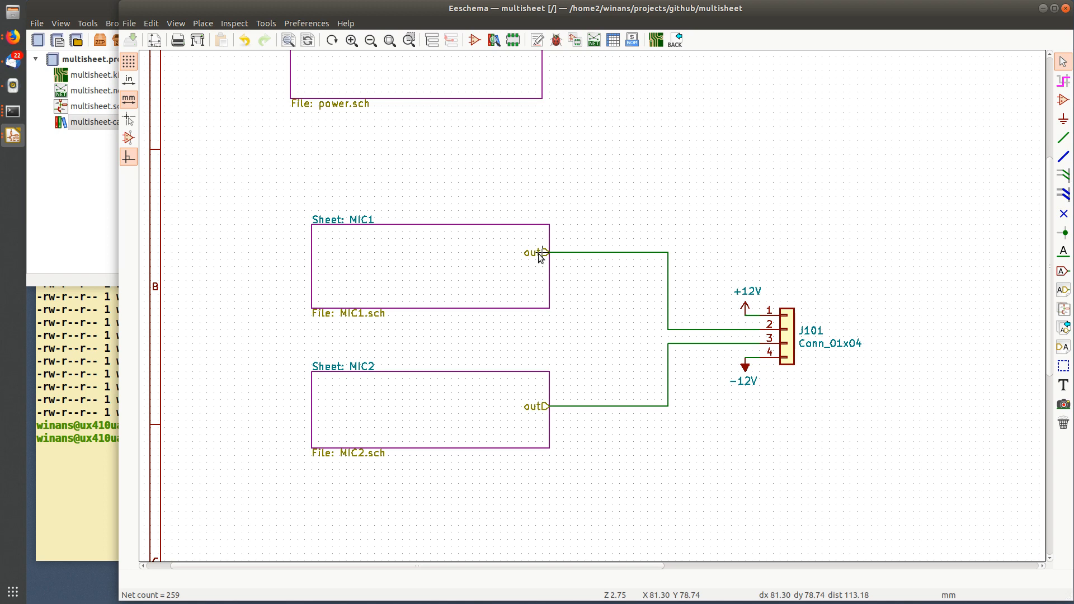
middle_click_drag(582, 295, 537, 297)
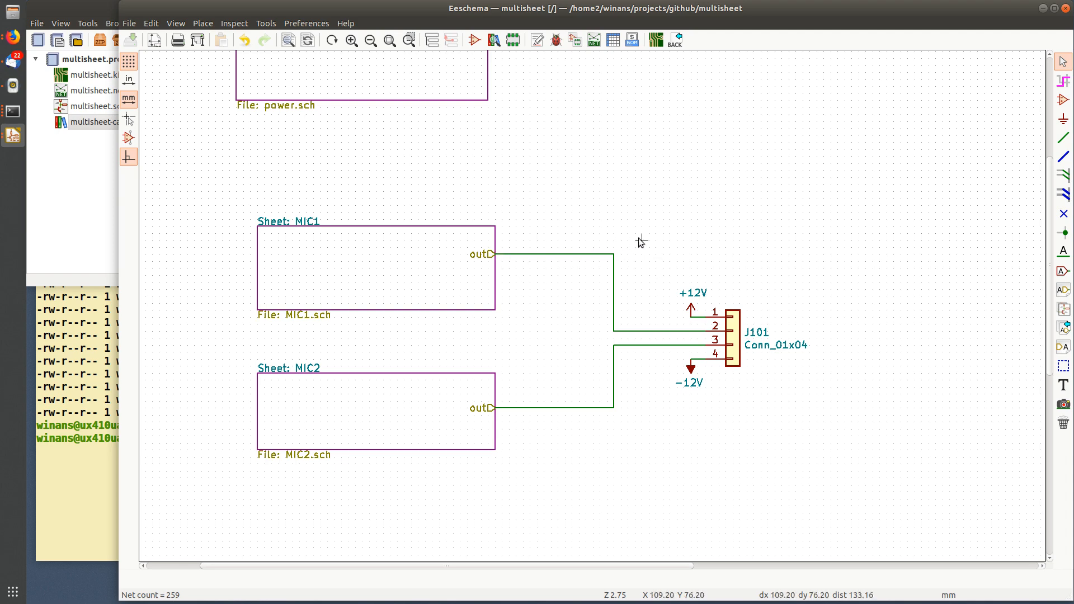
scroll(638, 241, "down", 2)
middle_click_drag(562, 332, 577, 319)
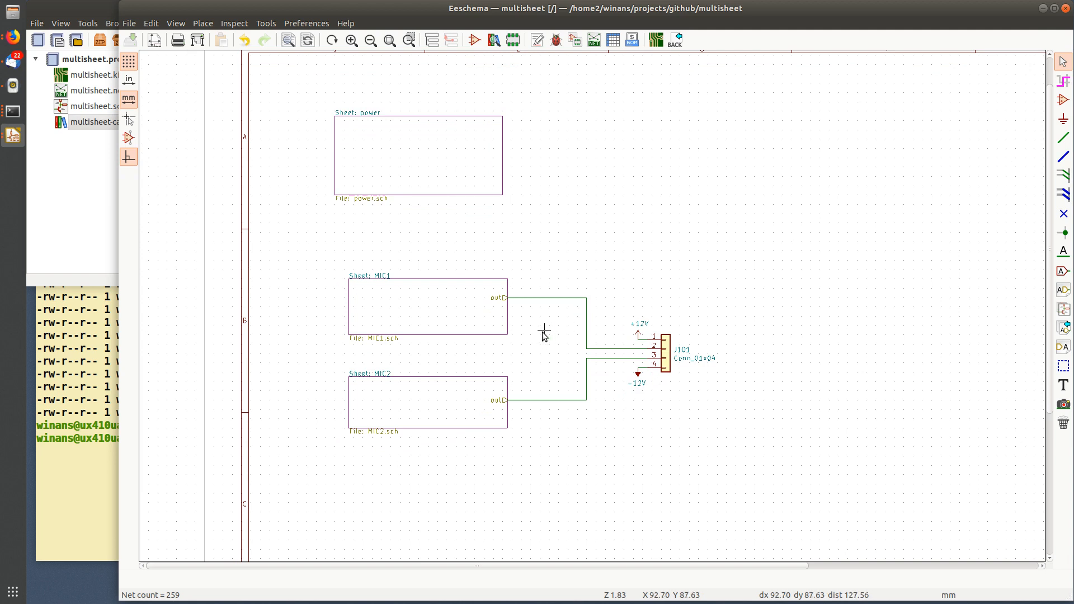
middle_click_drag(541, 334, 539, 293)
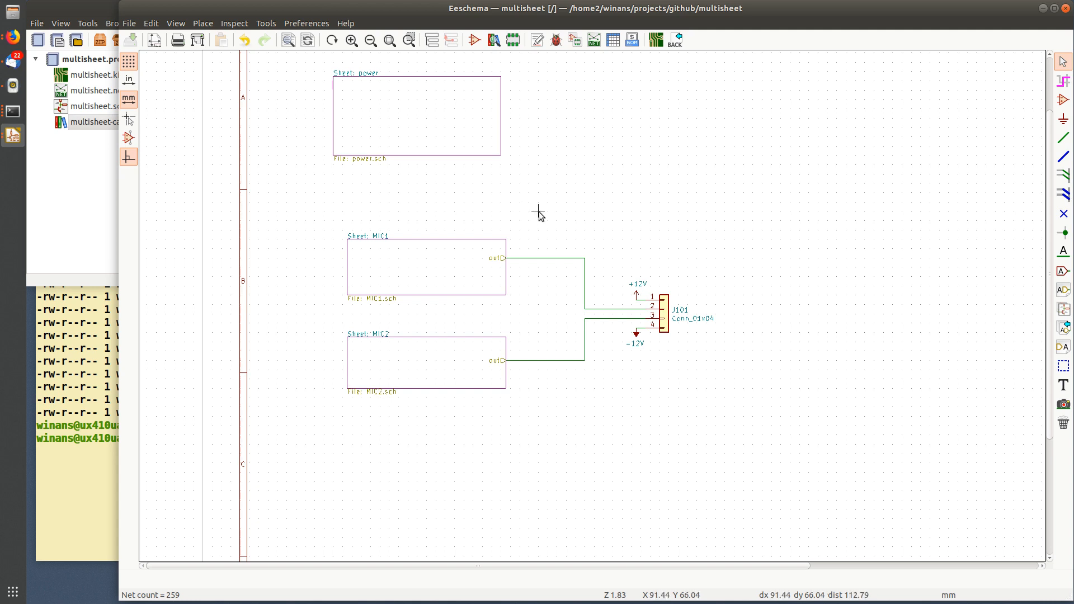
Inspect the MIC1 sheet, return to the root sheet, and inspect the MIC2 sheet's preamp circuit and "out" label.
double_click(454, 274)
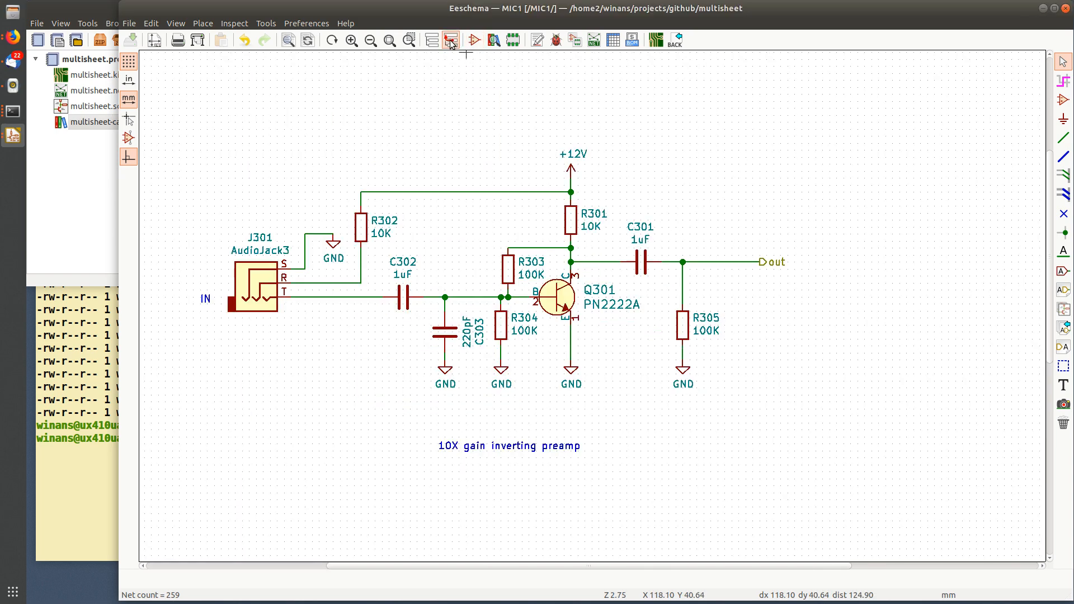
left_click(451, 39)
double_click(402, 371)
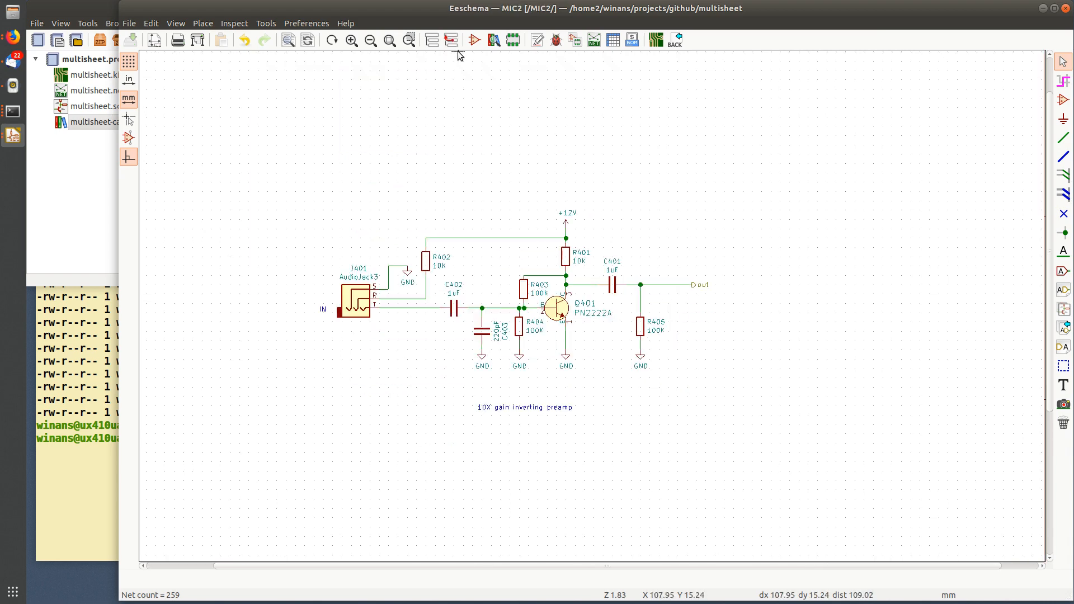
scroll(612, 266, "up", 2)
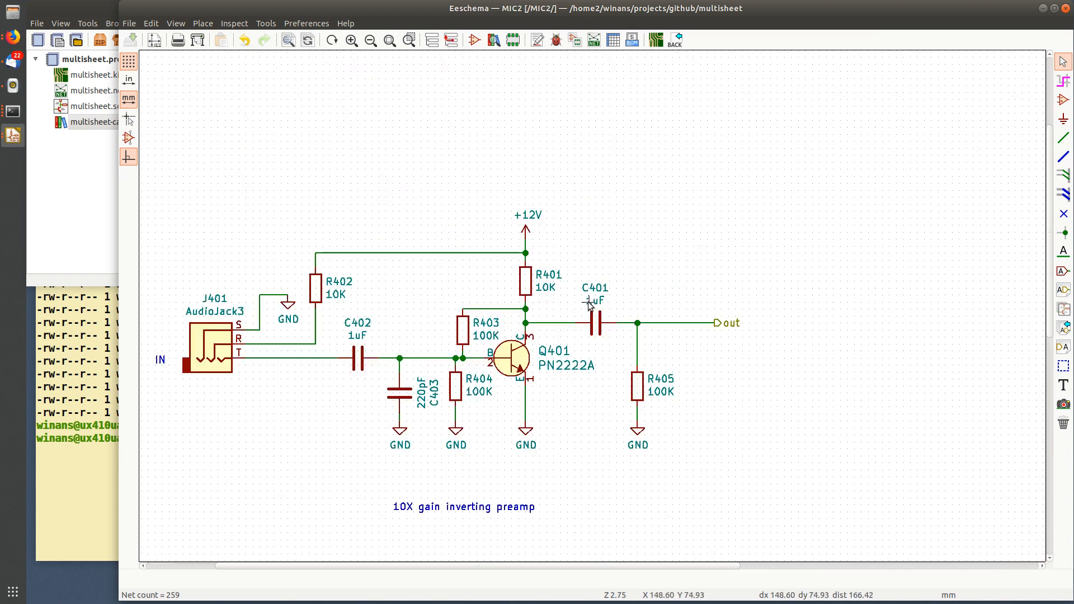
middle_click_drag(614, 290, 717, 256)
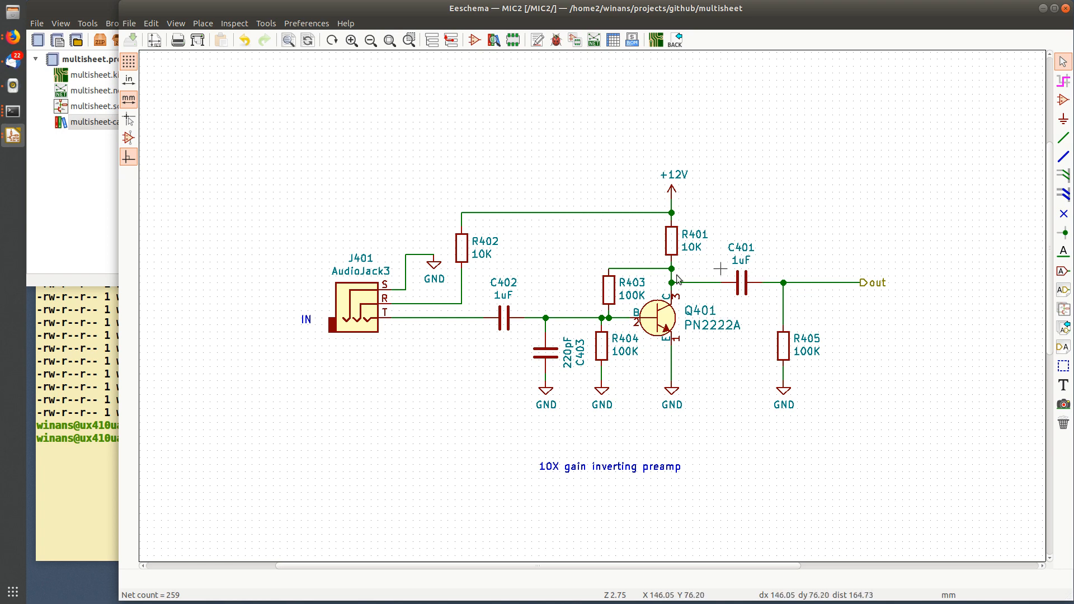
scroll(747, 323, "down", 3)
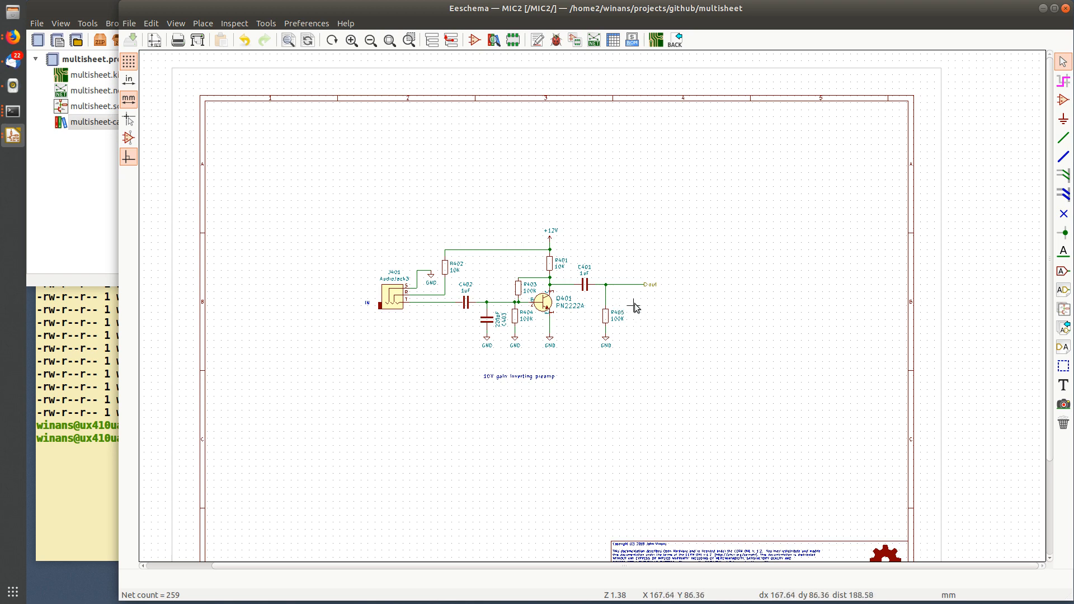
Inspect the "out" label at the preamp output on the MIC2 sheet and return to the root sheet.
scroll(648, 294, "up", 4)
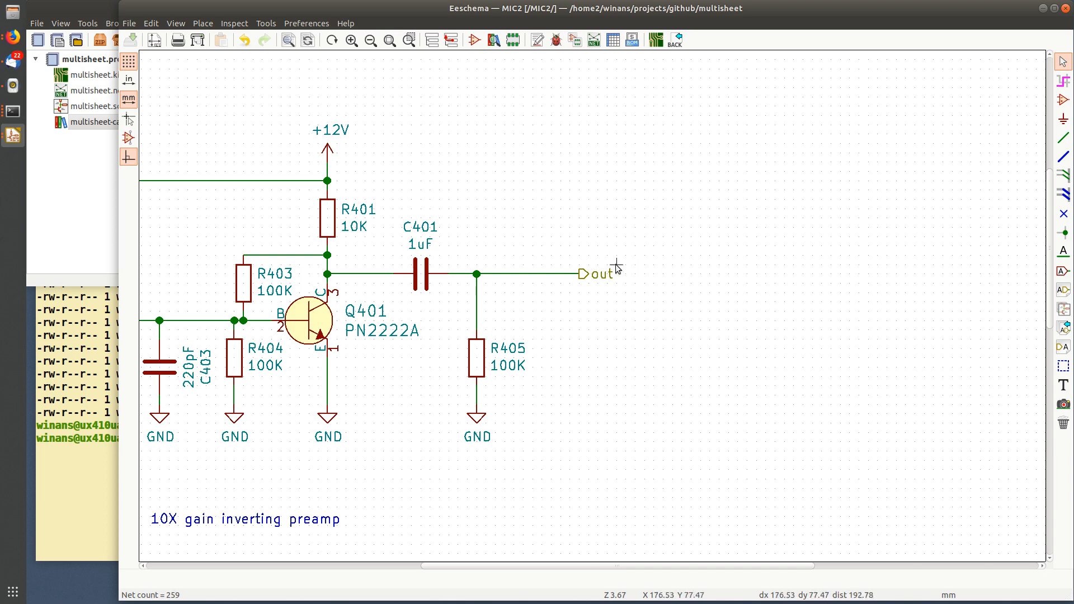
scroll(606, 274, "down", 2)
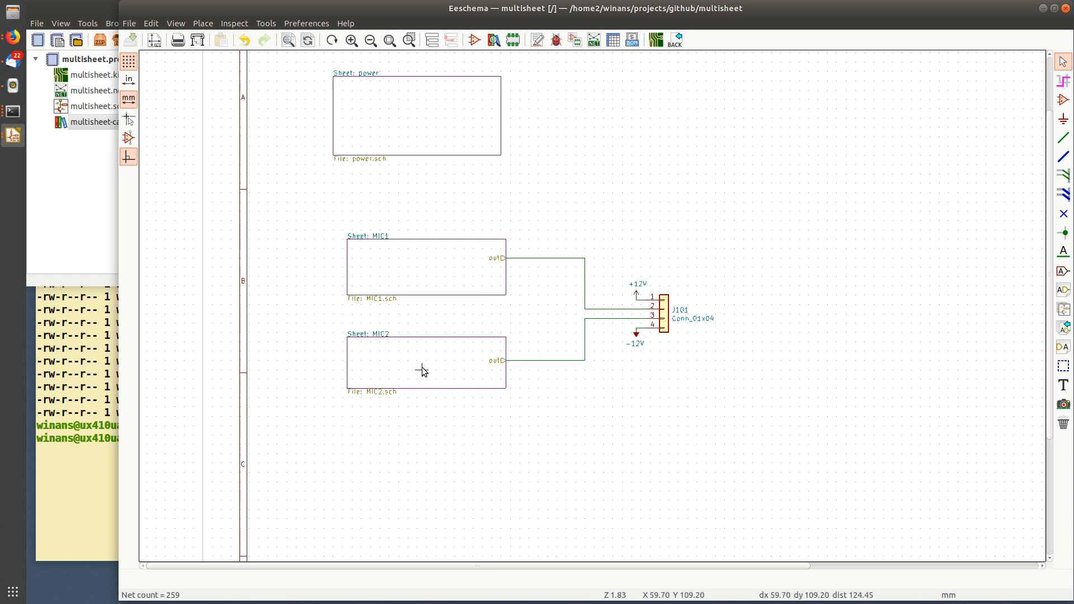
double_click(423, 370)
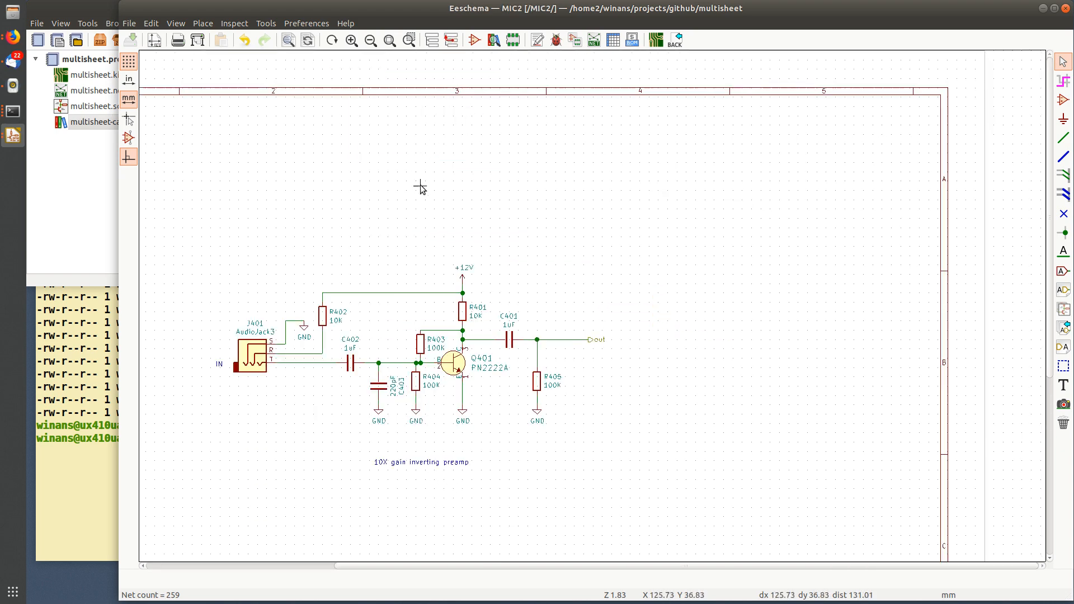
left_click(451, 40)
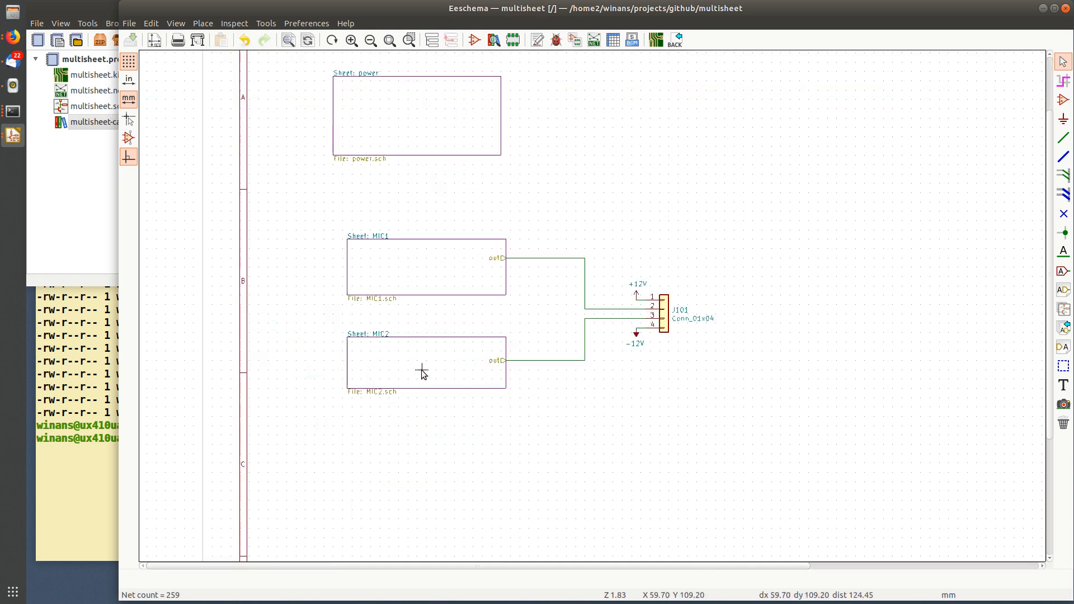
Delete the MIC2 sheet from the root schematic and draw a replacement hierarchical sheet ending at the loose J101 wire.
left_click(403, 371)
key("Delete")
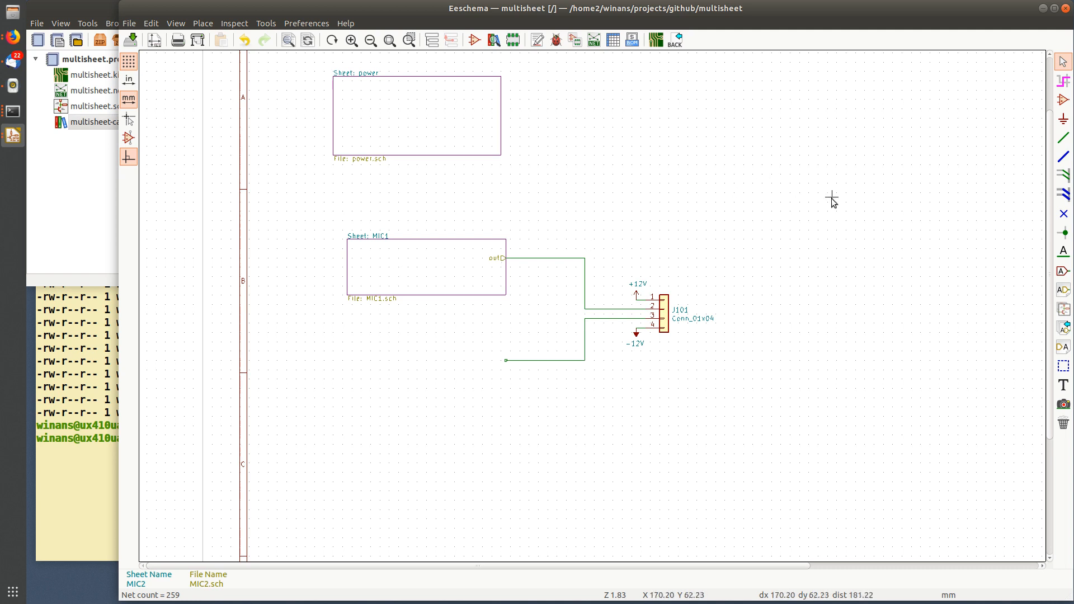
left_click(1064, 309)
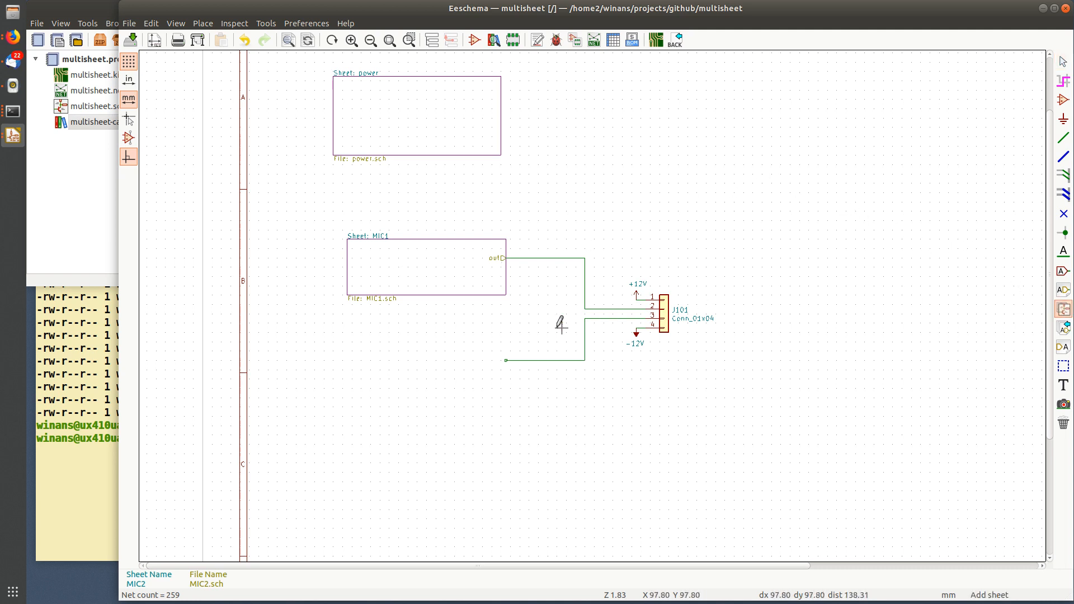
left_click(352, 333)
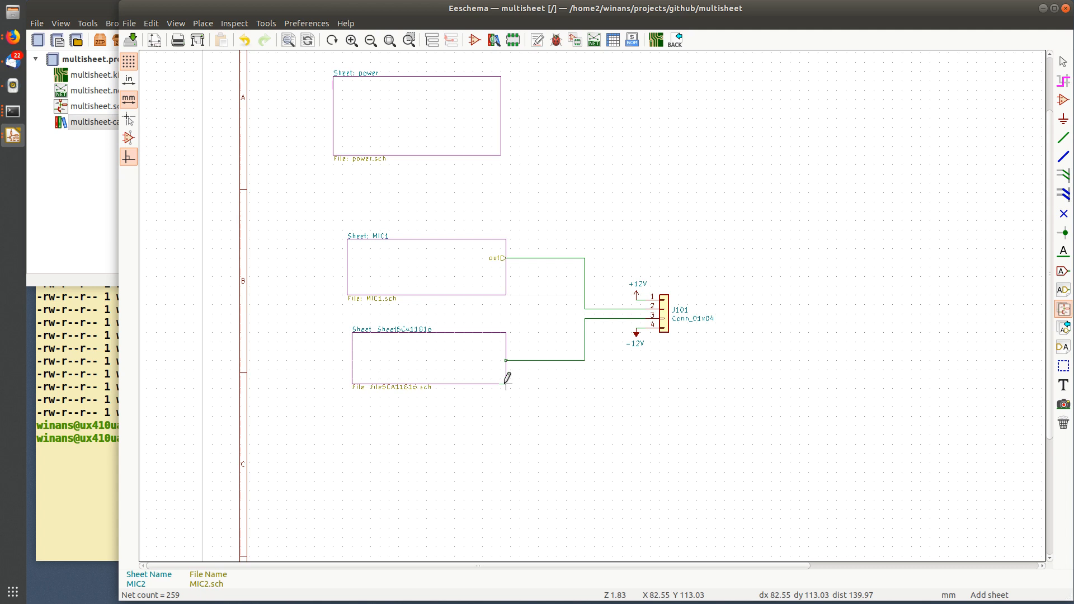
left_click(505, 385)
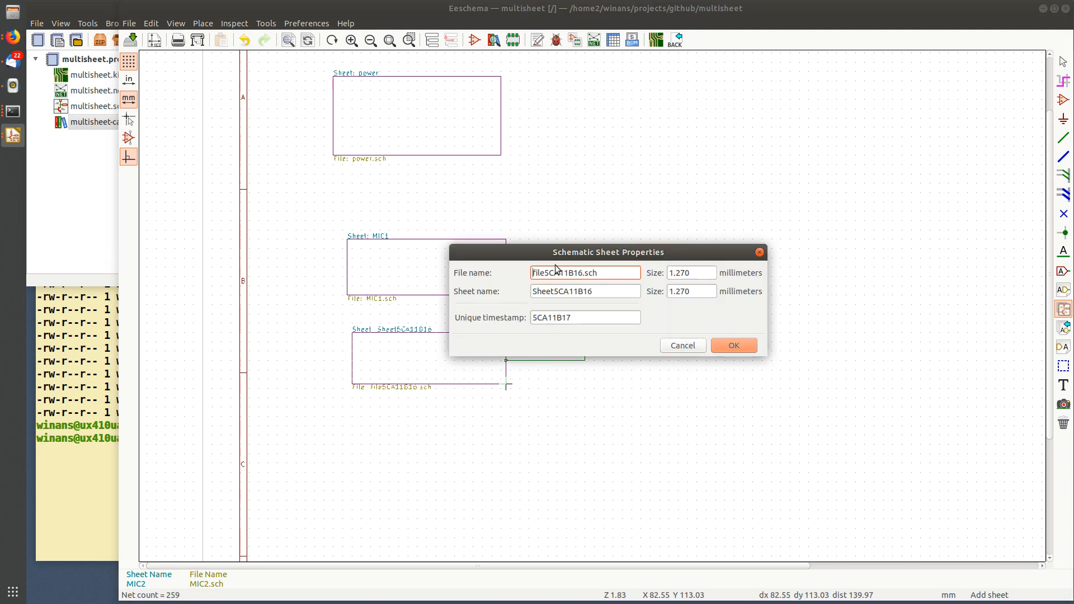
Set the new sheet's file name to MIC1.sch and its name to MIC2, linking it to the existing file.
left_click_drag(552, 250, 622, 303)
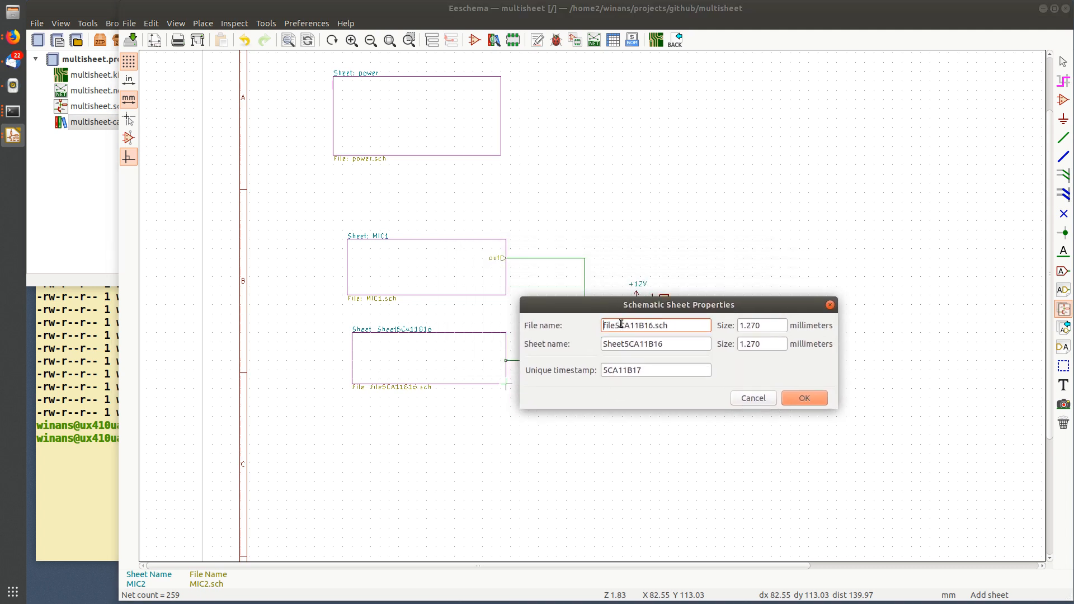
double_click(621, 323)
type("MIC2")
double_click(626, 344)
type("MI")
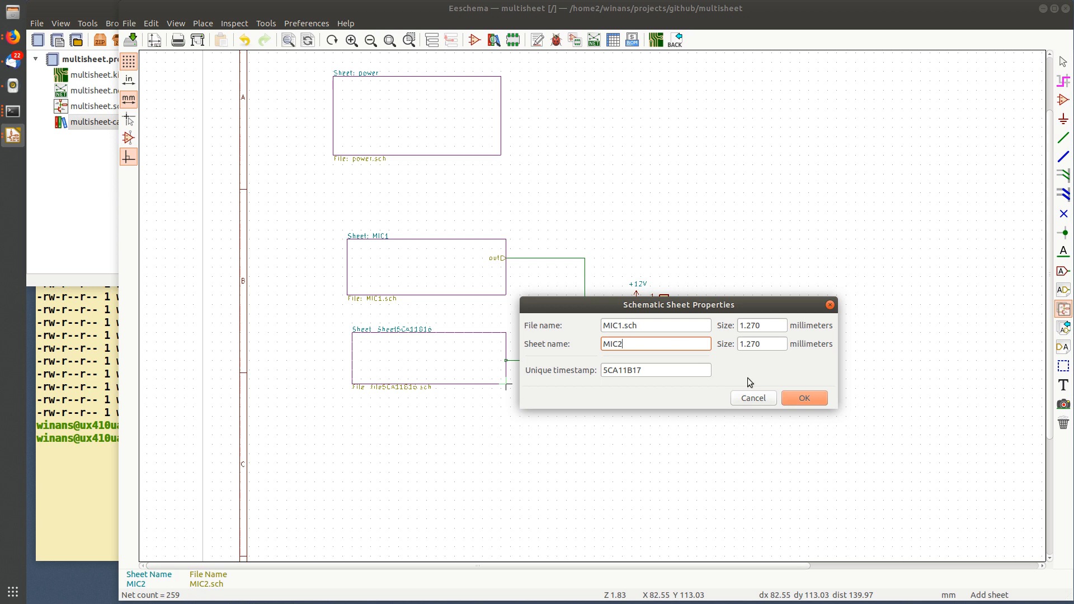
left_click(804, 398)
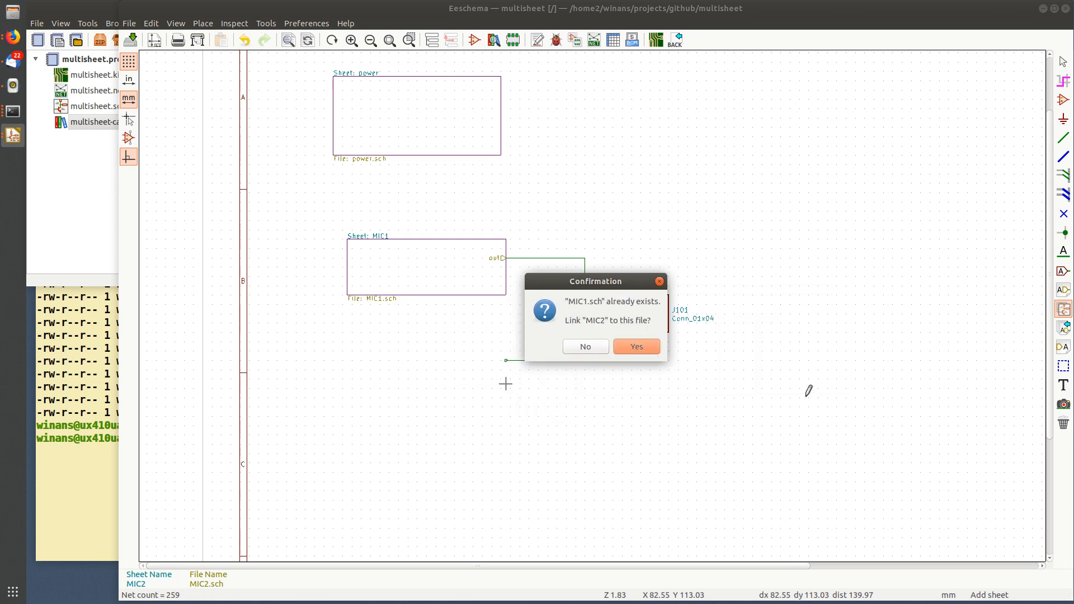
left_click(637, 347)
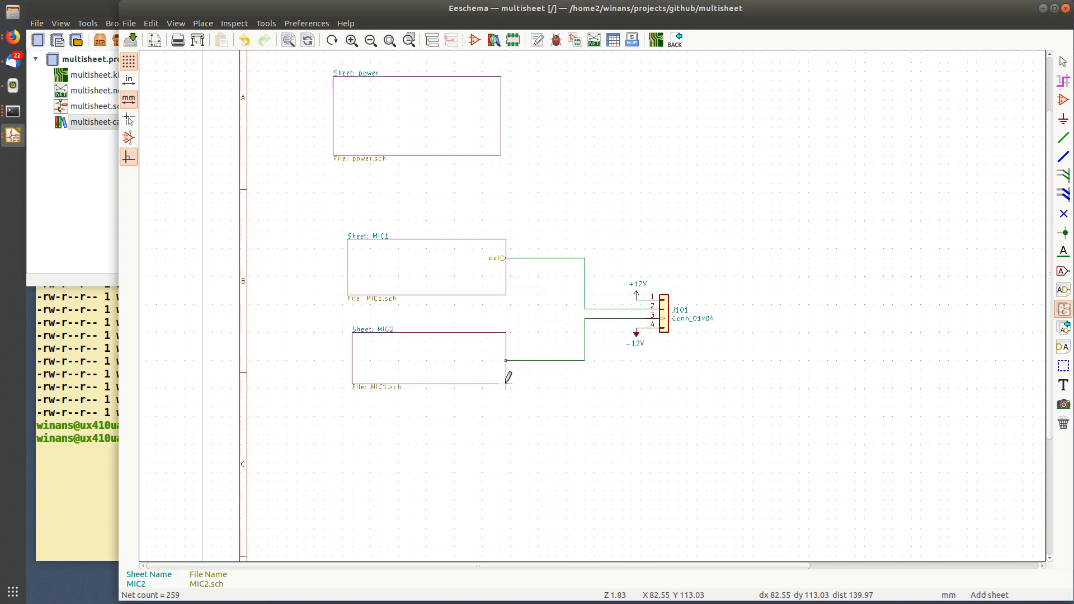
key("Escape")
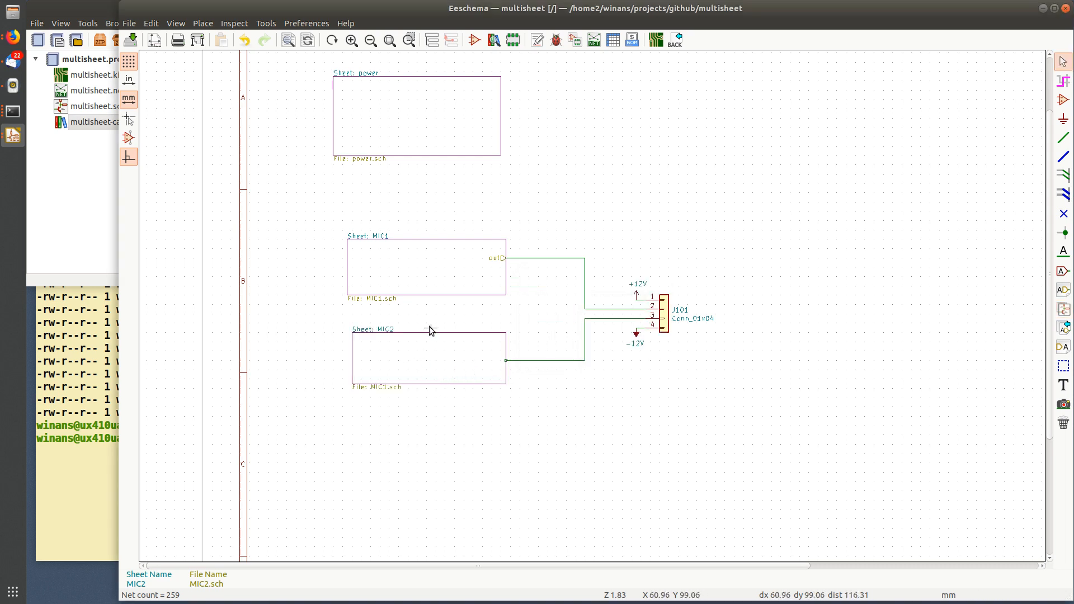
Inspect the preamp circuits inside the MIC1 and MIC2 sheets and return to the root sheet.
double_click(427, 267)
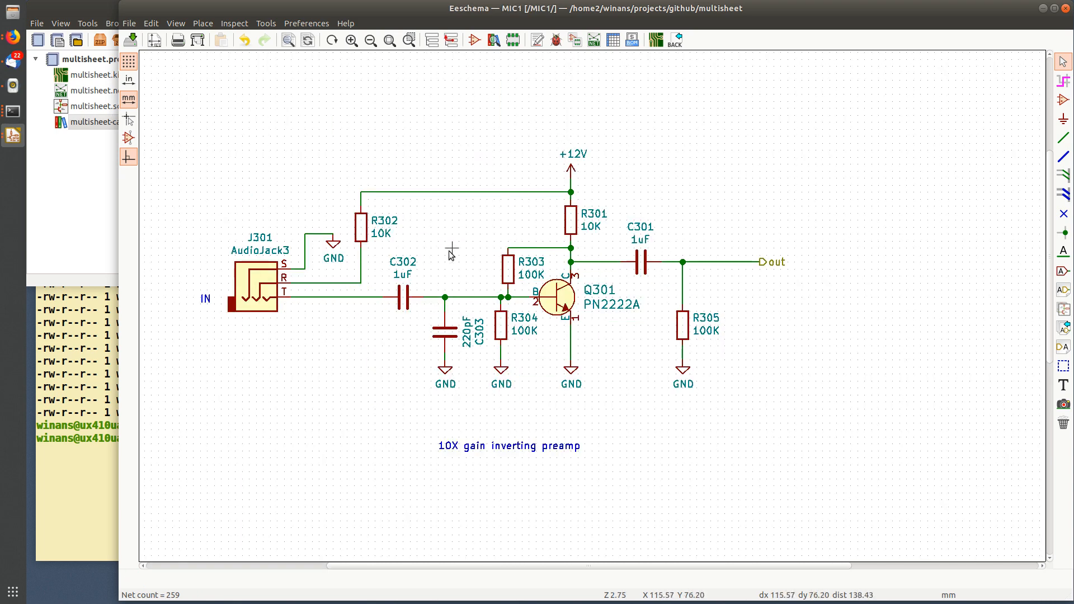
middle_click_drag(451, 290, 501, 315)
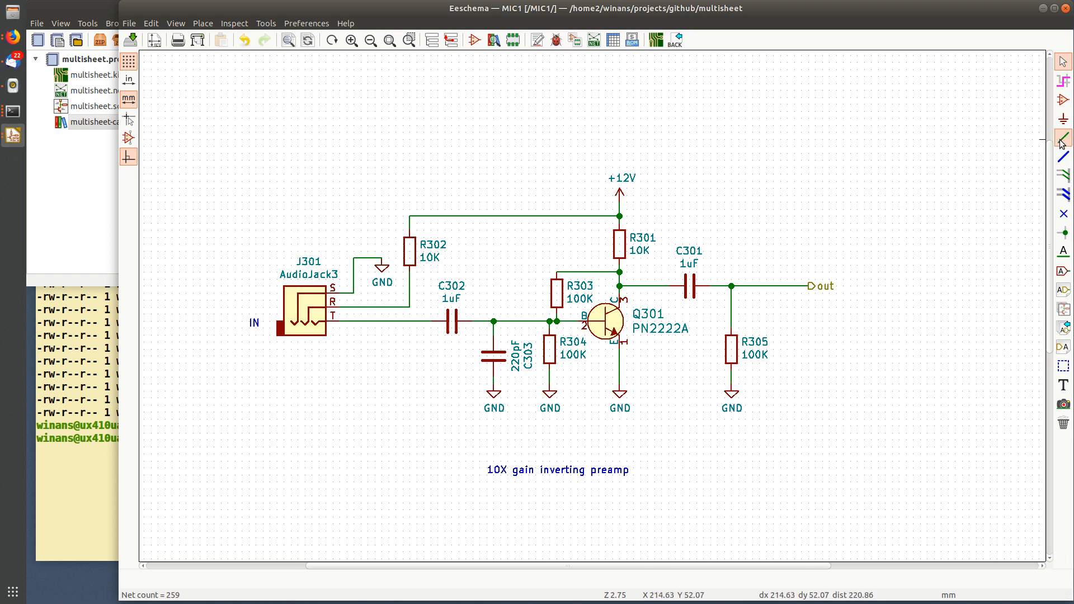
left_click(451, 40)
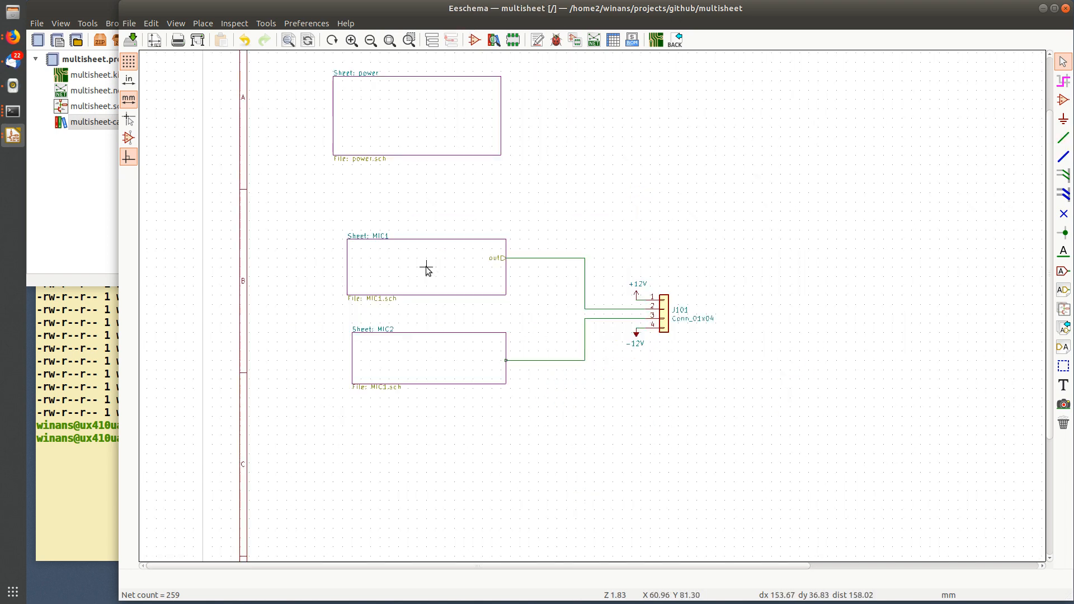
double_click(455, 376)
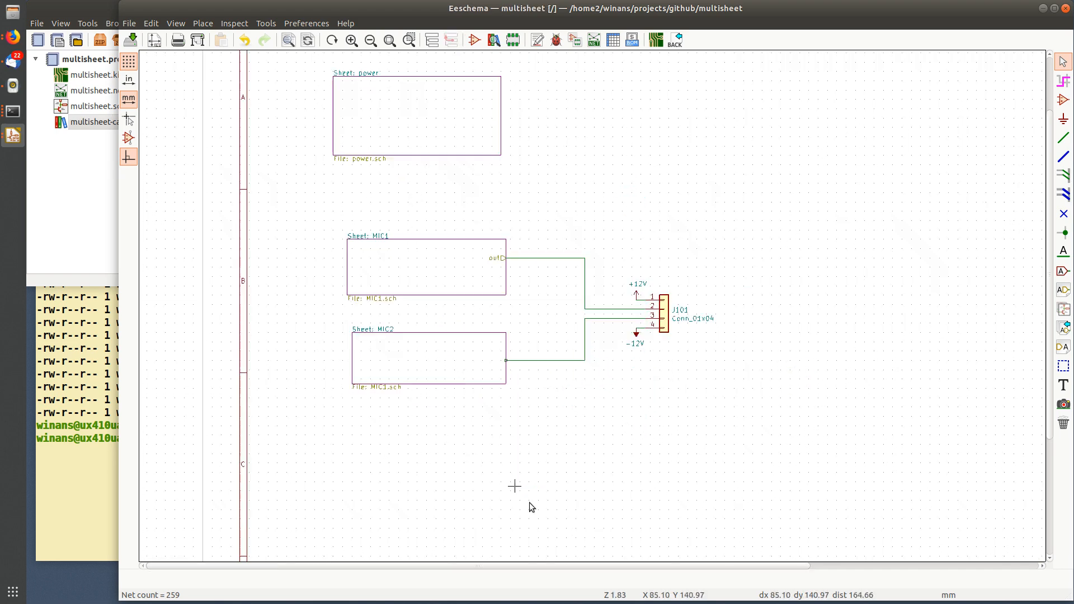
left_click(450, 40)
On the MIC1 sheet, move R305 and its GND symbol closer to the "out" label and save the schematic.
double_click(455, 277)
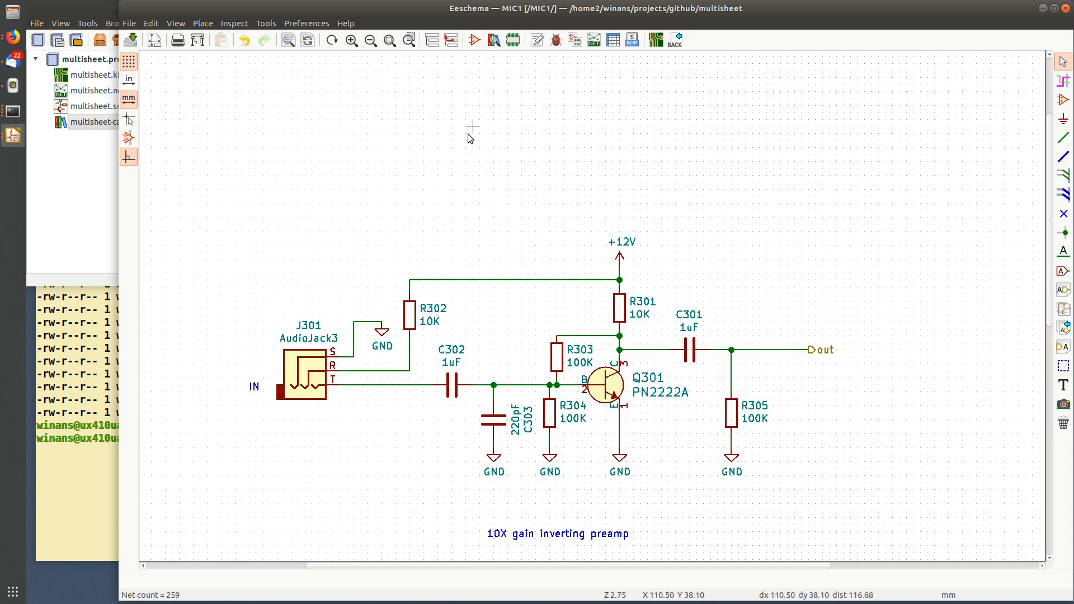
middle_click_drag(705, 272, 638, 167)
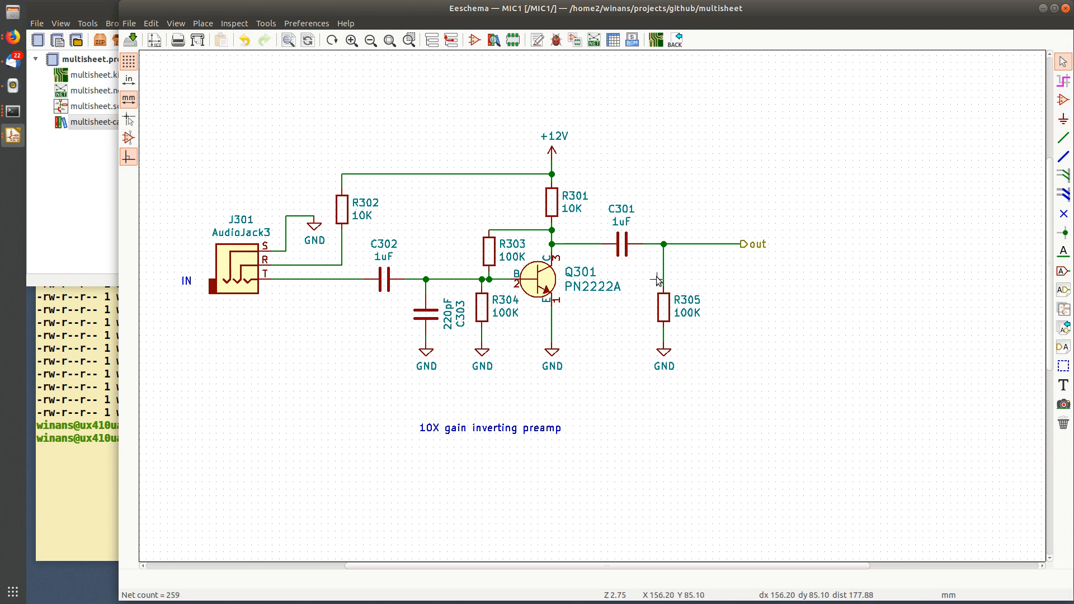
left_click_drag(658, 279, 726, 398)
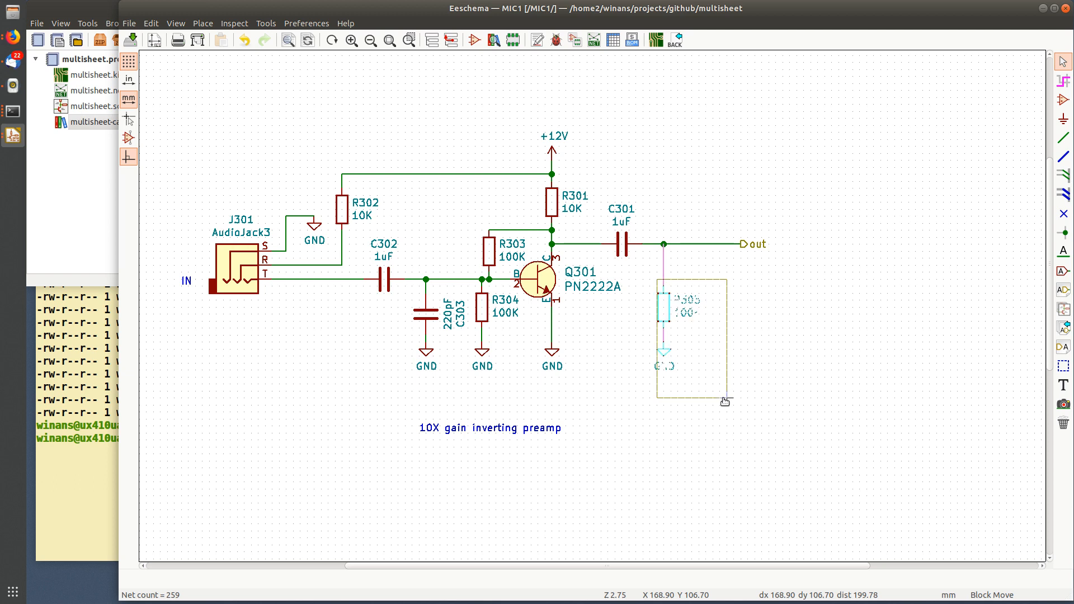
left_click(775, 398)
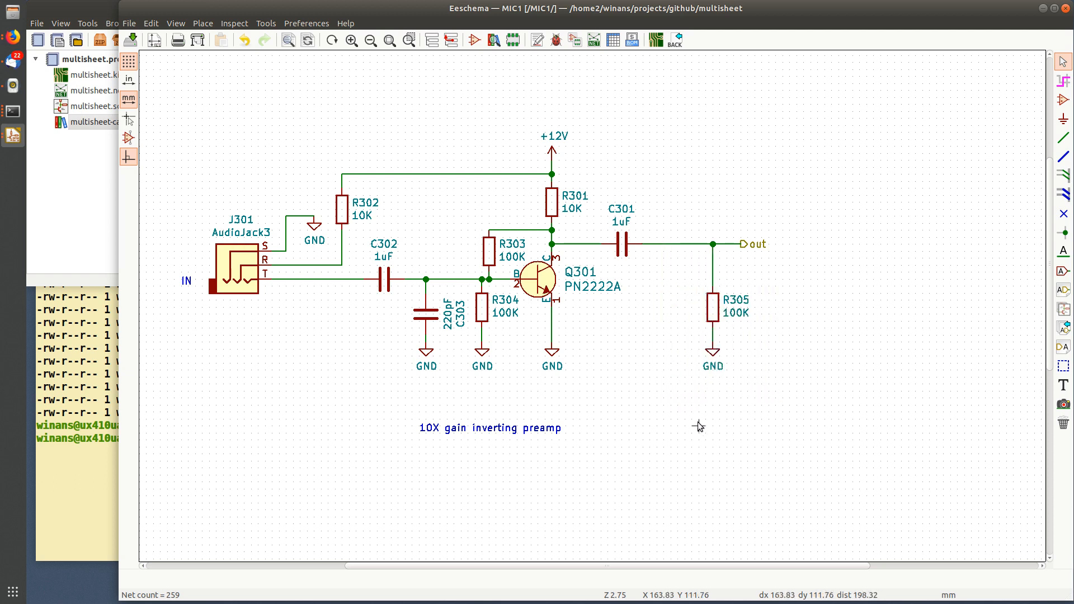
key("ctrl+s")
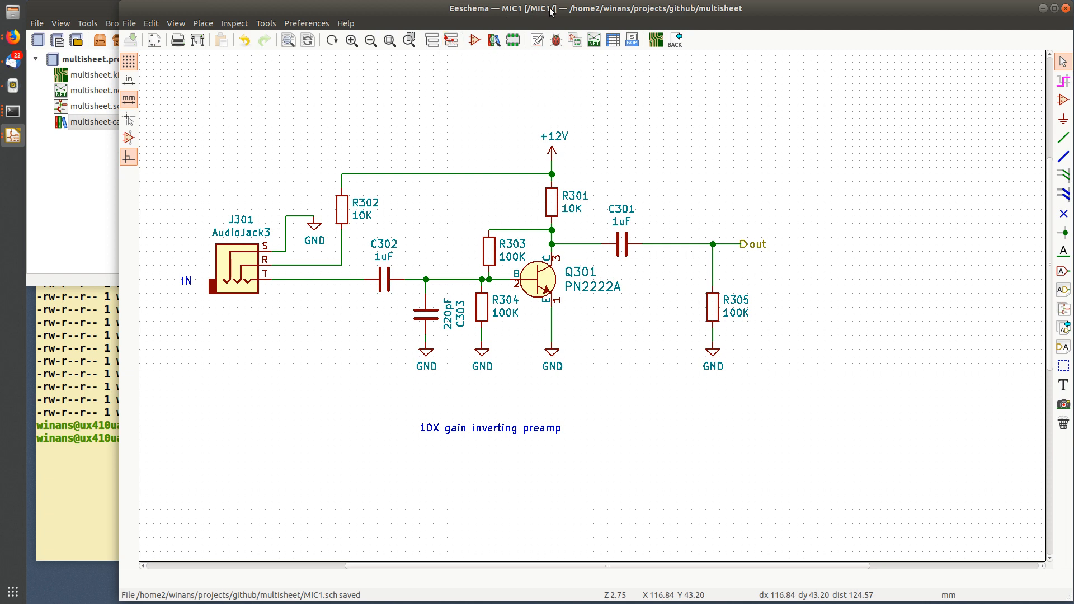
Check the MIC2 sheet for the moved output resistor and its component references, then return to the root sheet.
left_click(451, 39)
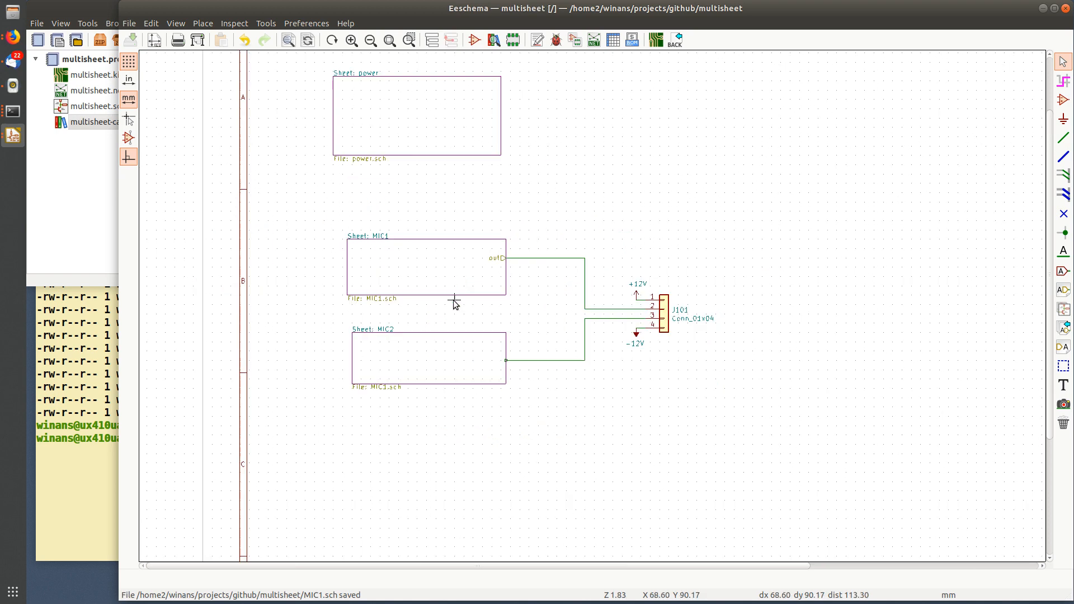
double_click(422, 365)
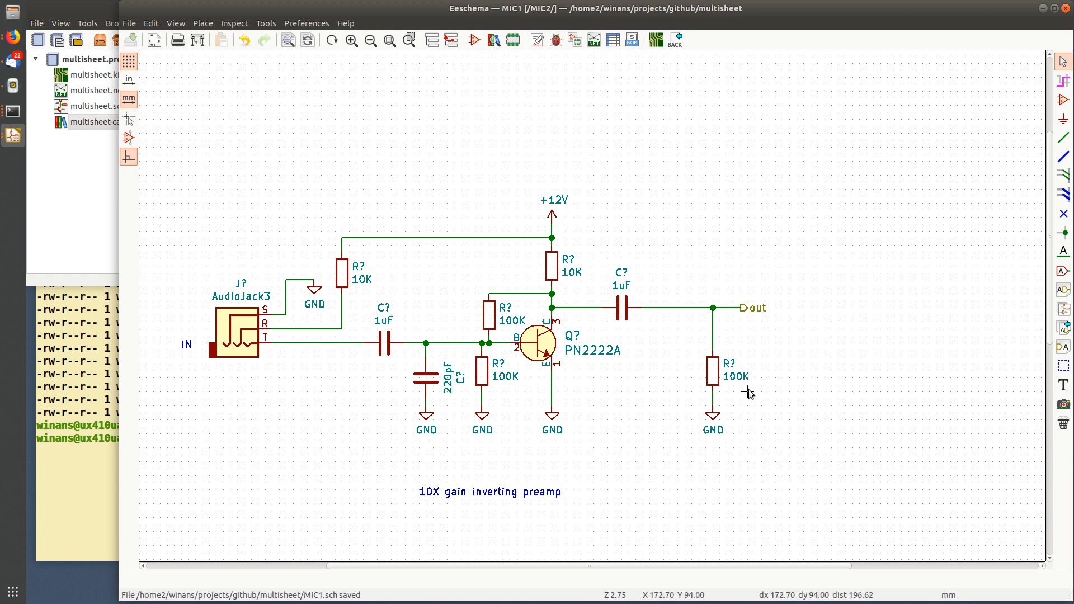
scroll(708, 386, "down", 2)
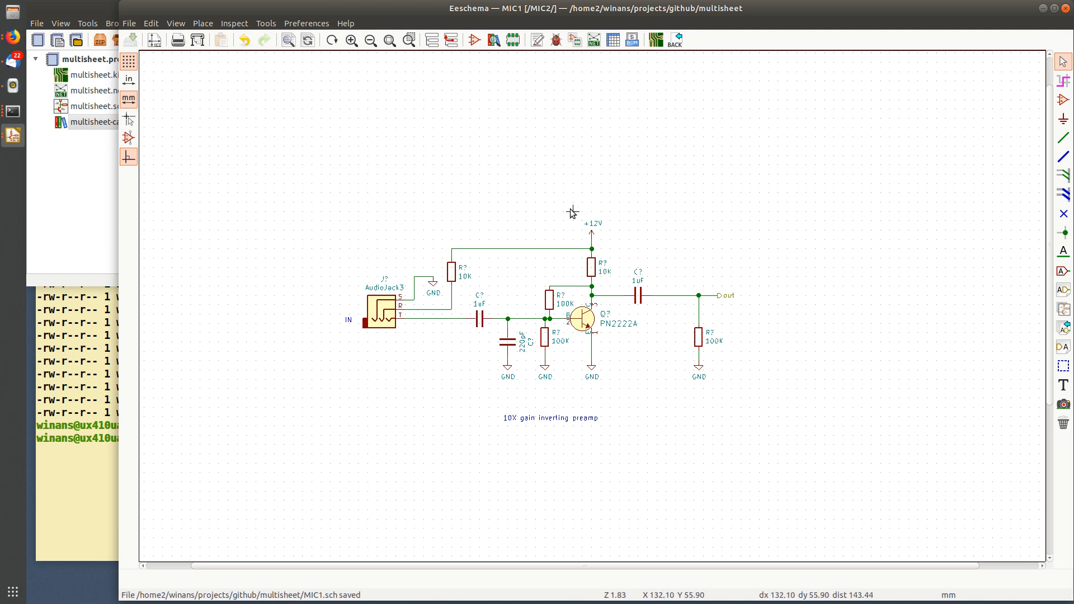
left_click(452, 40)
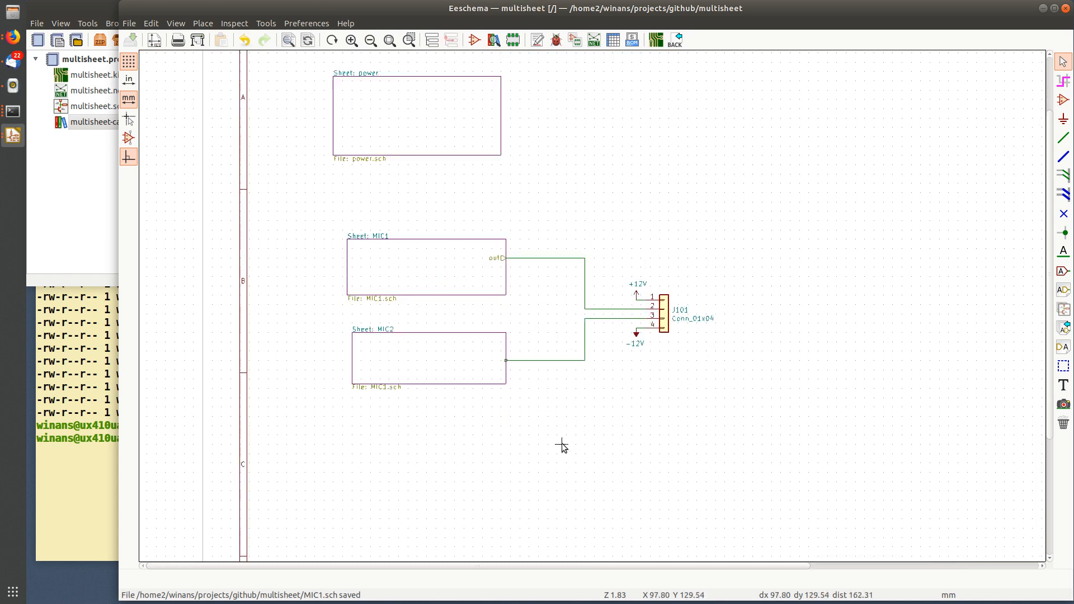
Start footprint assignment, resetting existing annotations and annotating the whole schematic with first free numbers after sheet number X 100.
middle_click_drag(598, 149, 593, 211)
left_click(575, 42)
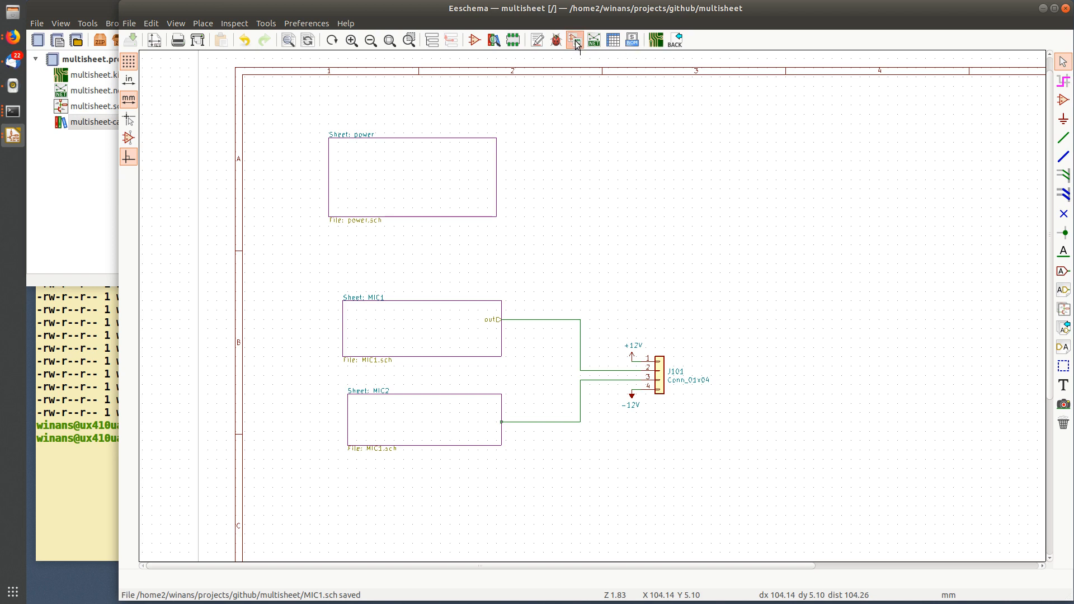
left_click(479, 257)
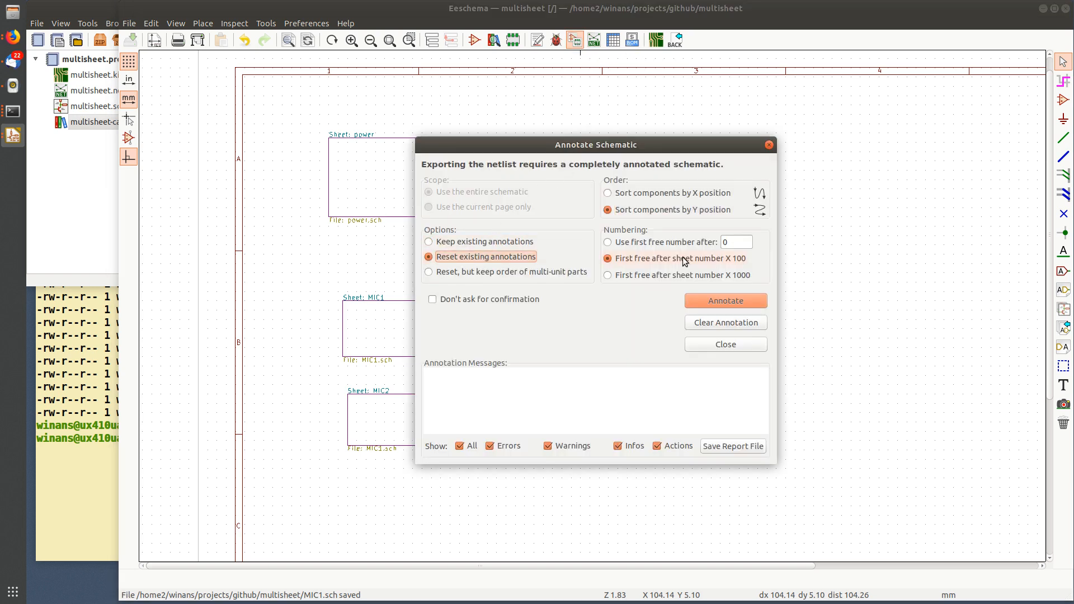
left_click(723, 303)
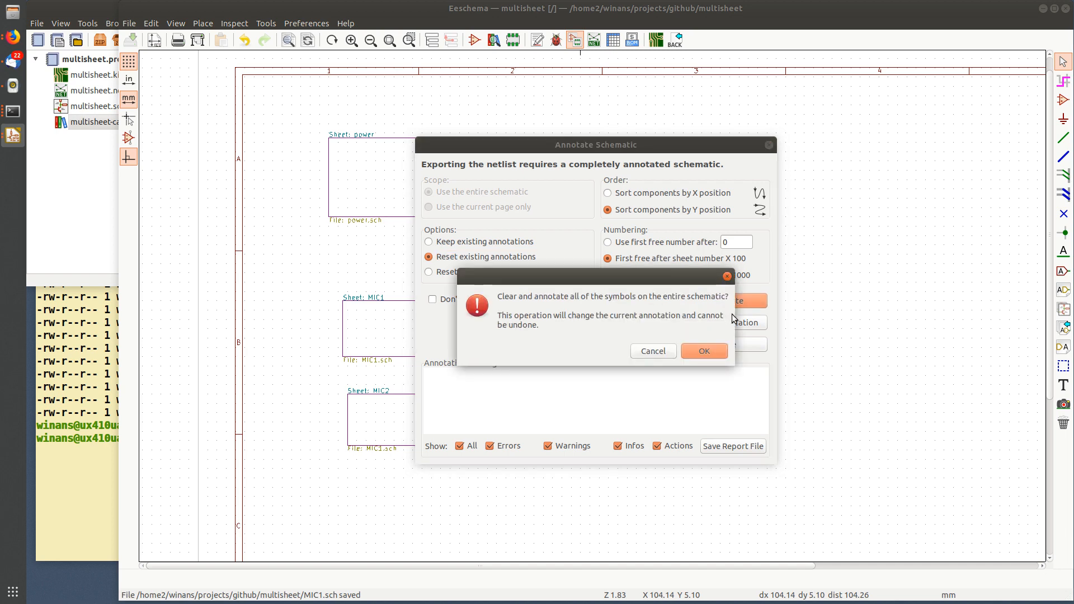
left_click(704, 351)
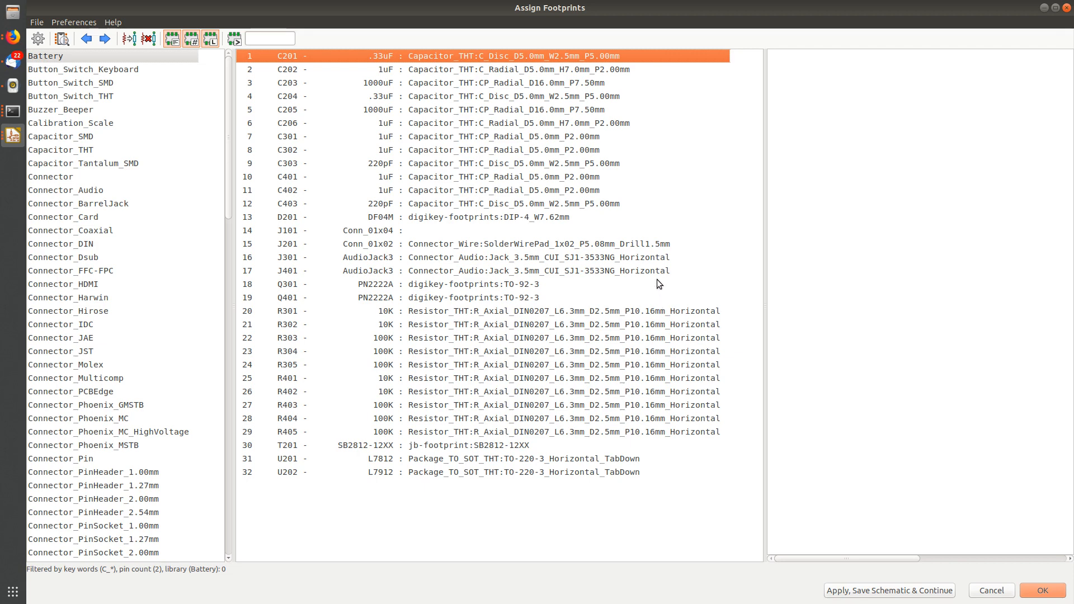
Filter footprints by library and assign PinHeader_1x04_P2.54mm_Vertical from Connector_PinHeader_2.54mm to J101, accepting the footprint assignments.
left_click(437, 231)
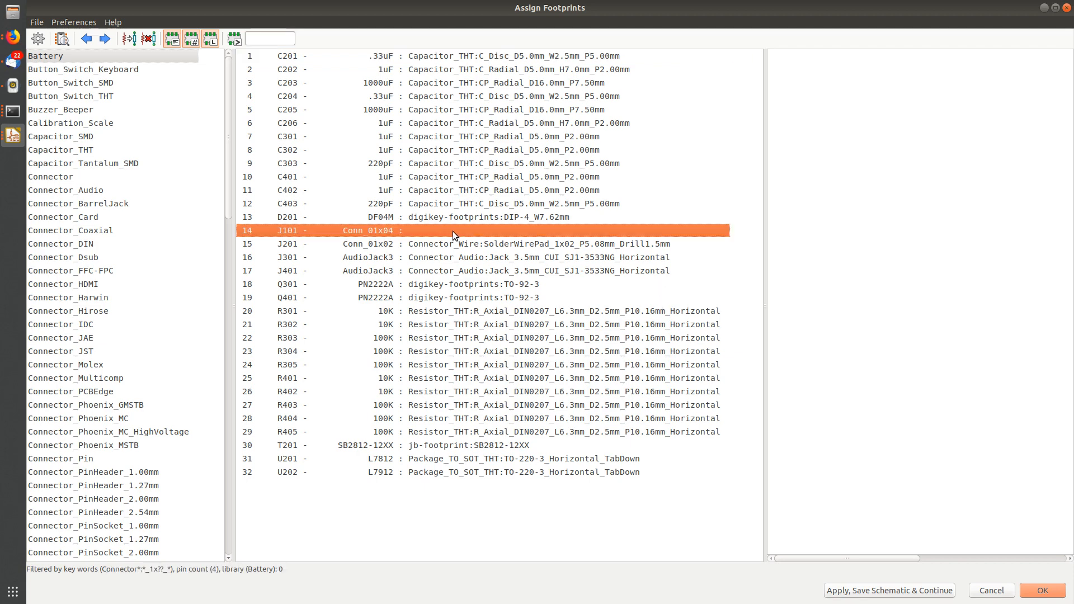
left_click(215, 34)
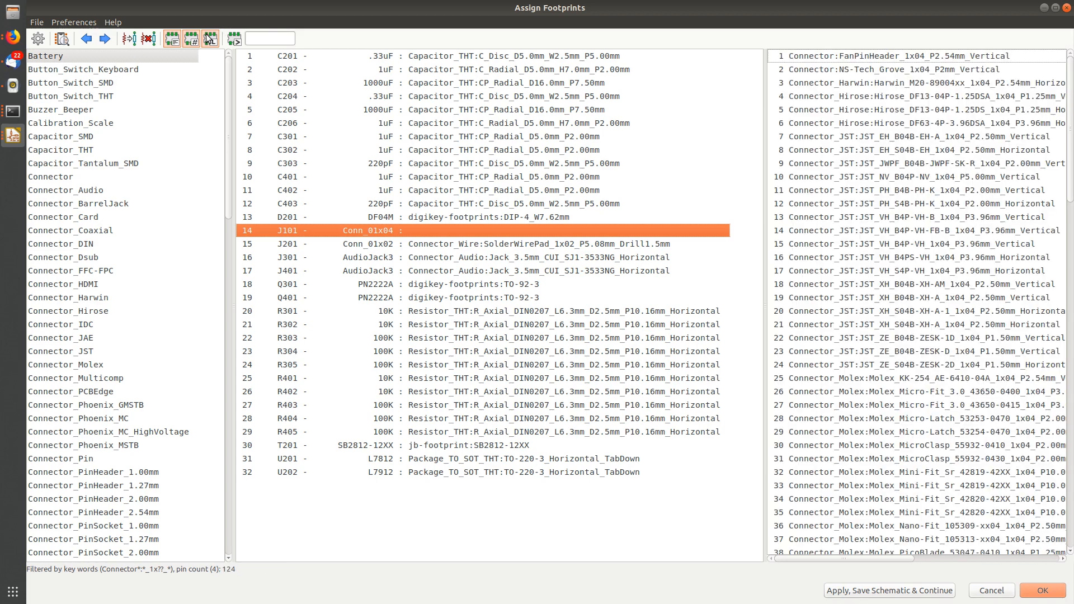
scroll(856, 185, "down", 6)
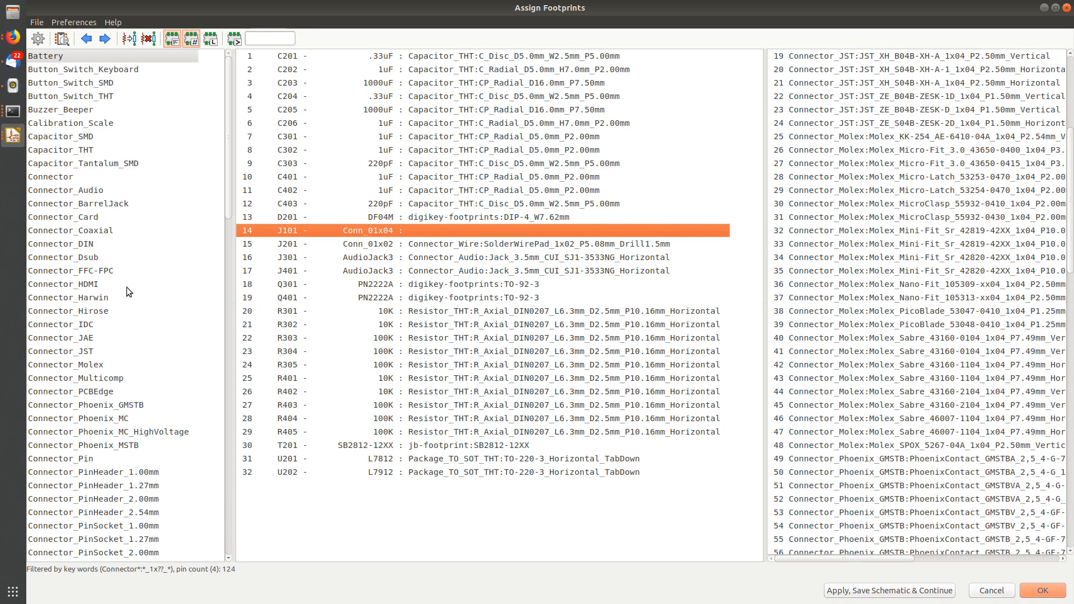
scroll(133, 298, "down", 5)
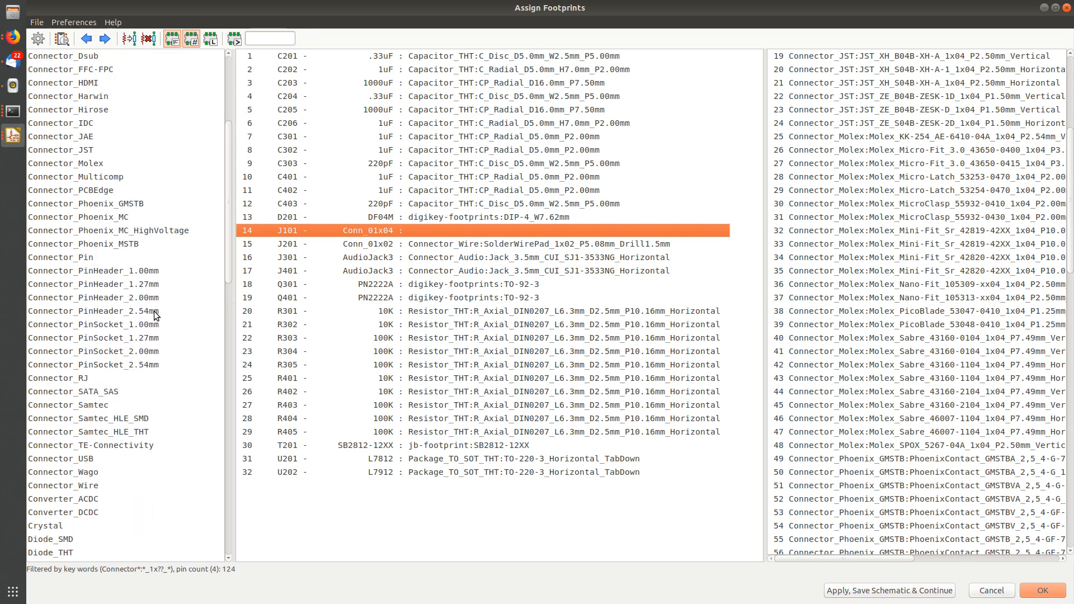
left_click(153, 312)
left_click(212, 38)
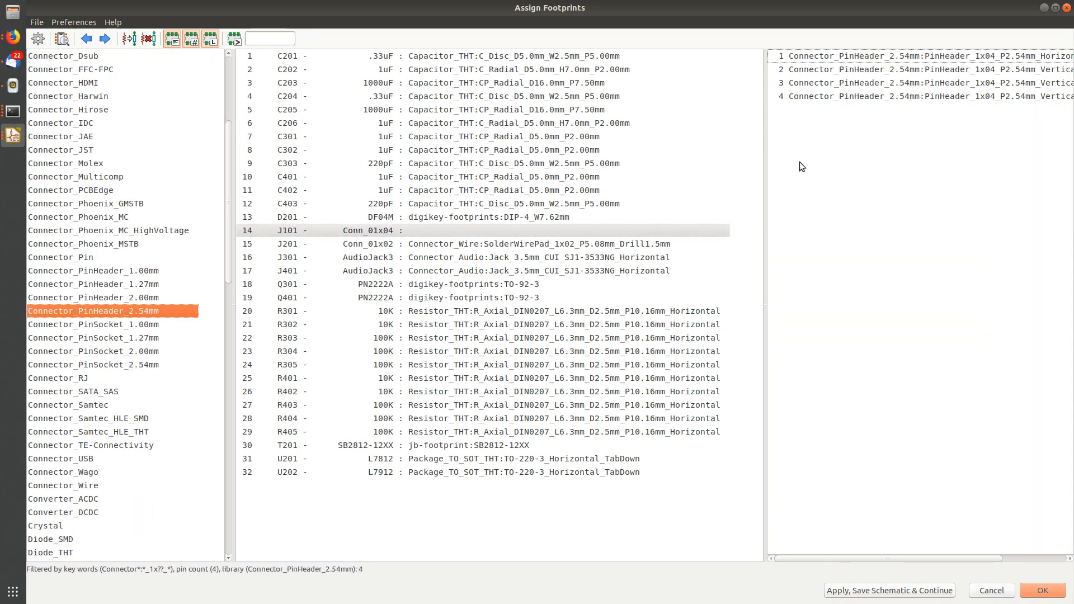
double_click(914, 68)
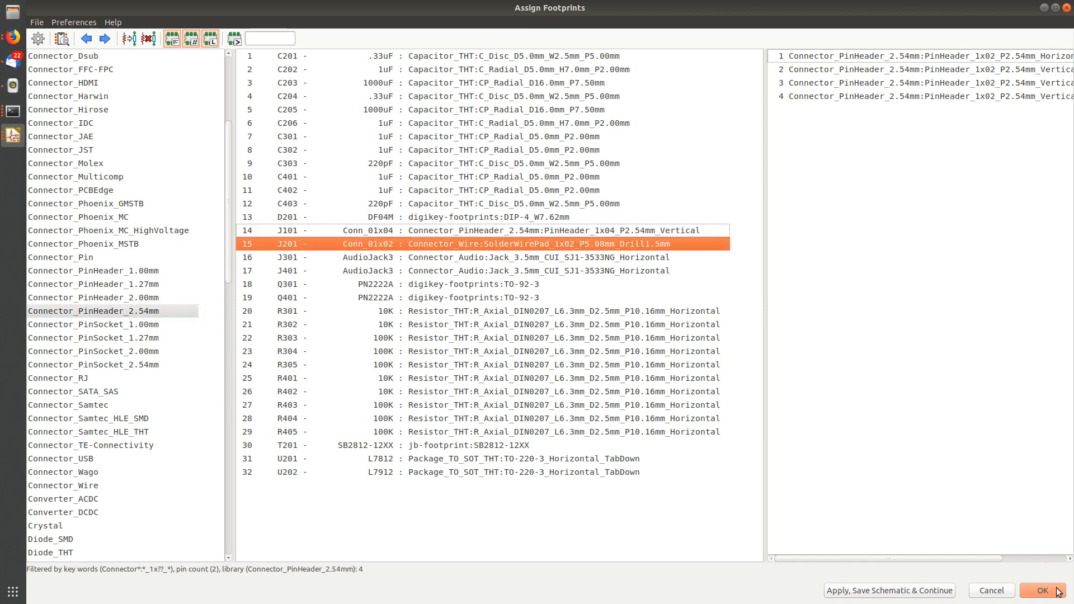
left_click(1042, 591)
Return from the power sheet to the root sheet and save the schematic.
middle_click_drag(805, 254, 439, 211)
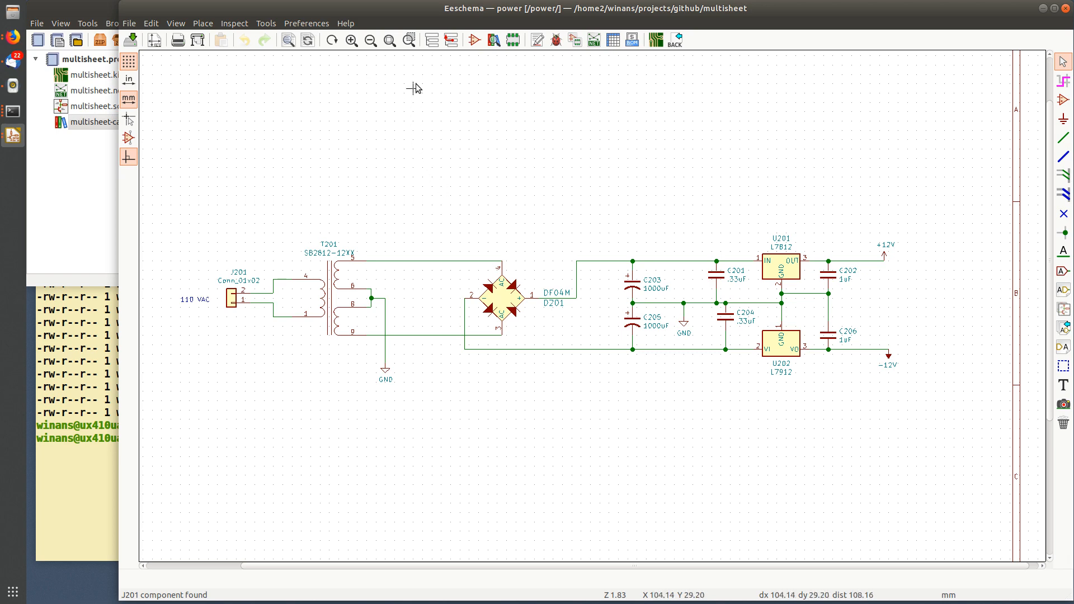
left_click(451, 40)
middle_click_drag(597, 389, 604, 462)
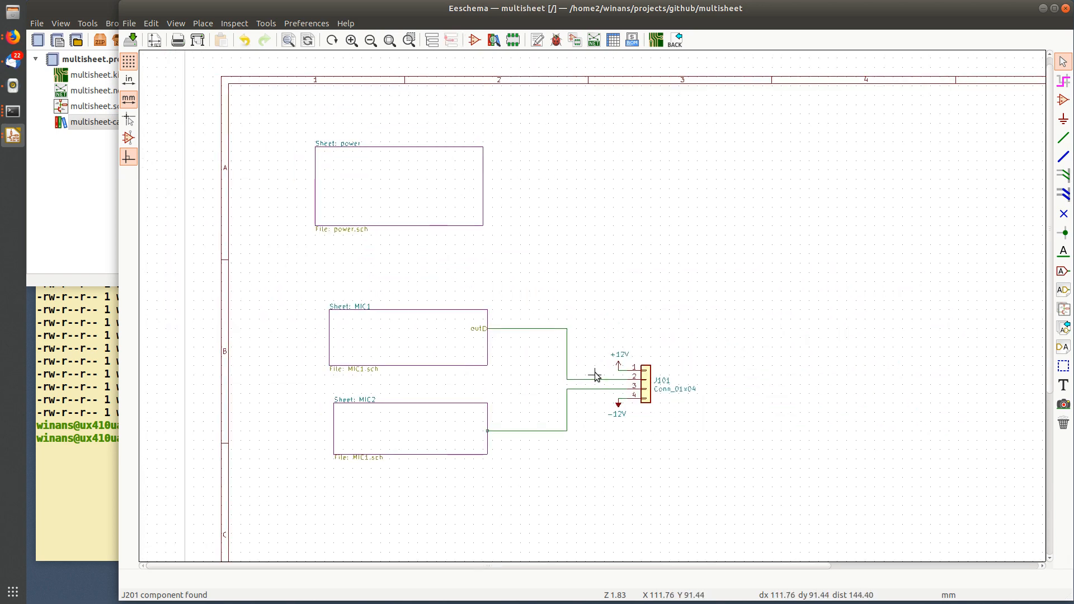
key("ctrl+s")
Run the electrical rules check and follow its first two reported entries to their locations in the schematic.
left_click(556, 41)
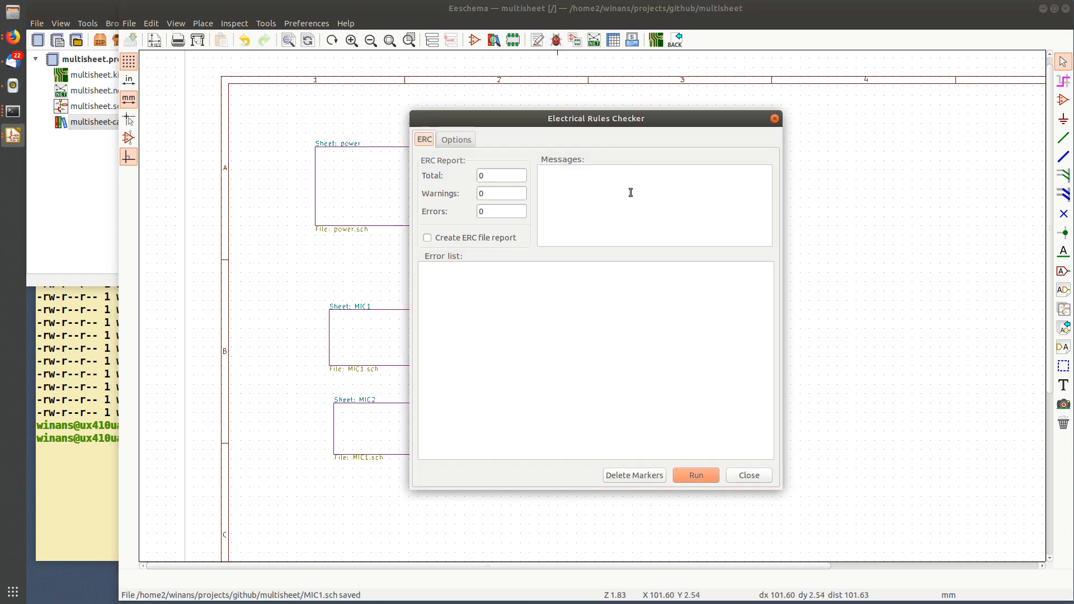
left_click(699, 476)
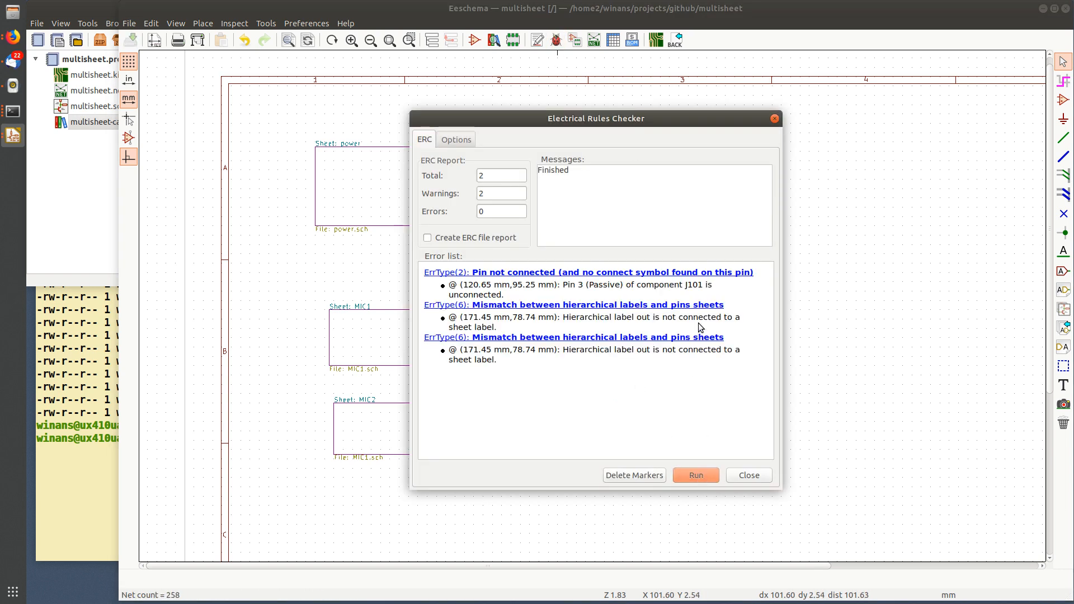
left_click(722, 273)
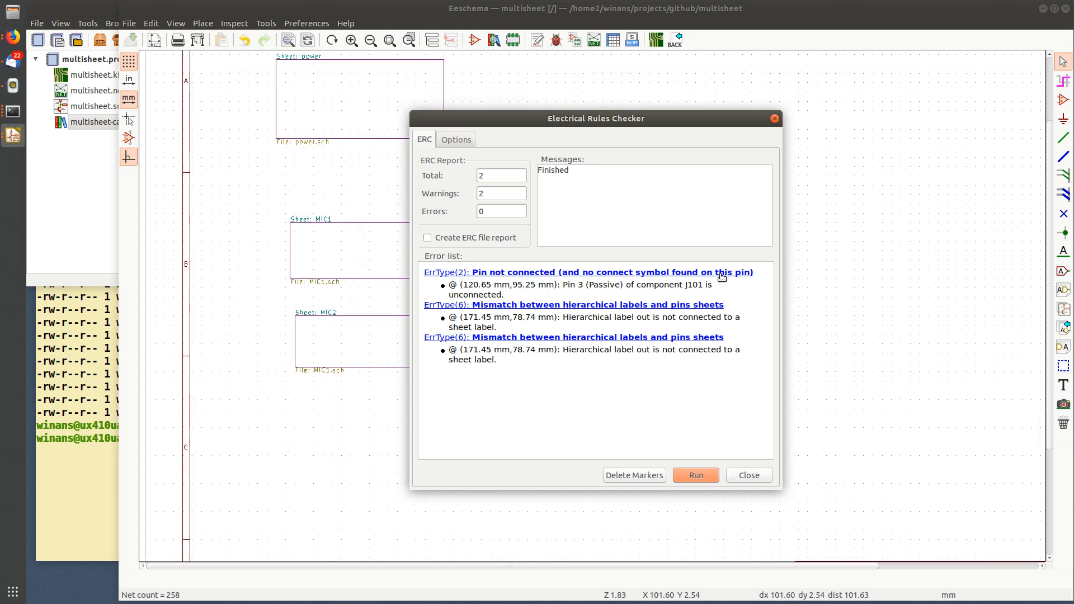
left_click(706, 312)
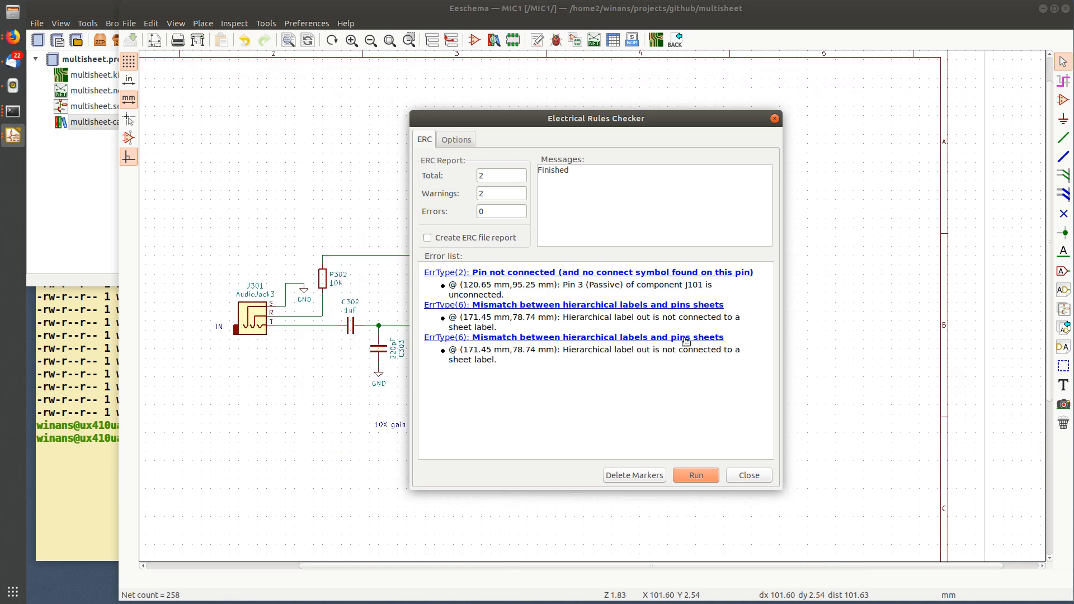
left_click(749, 476)
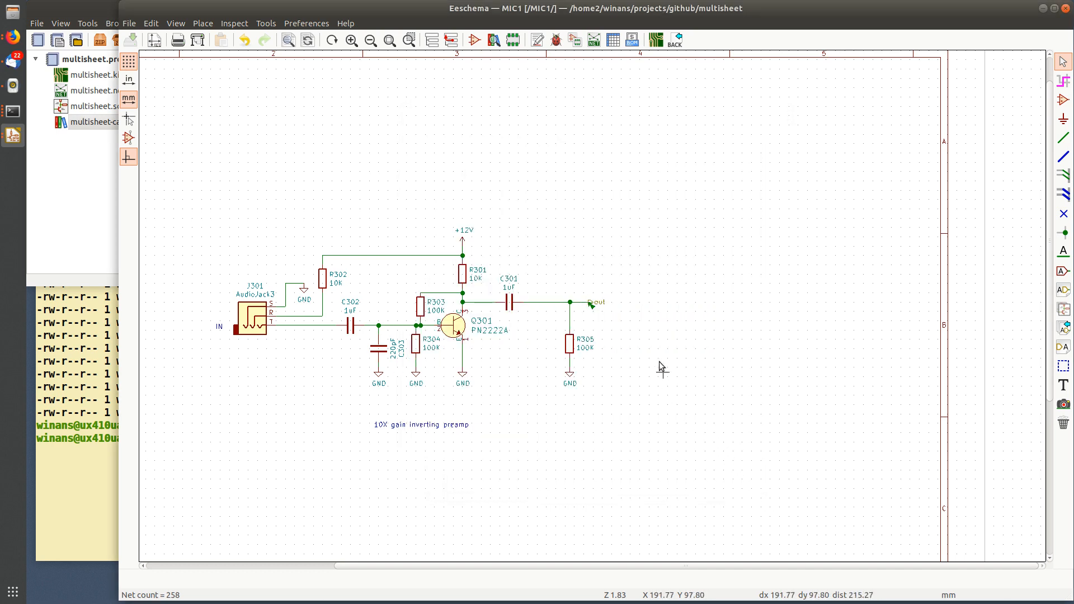
Examine the flagged "out" label on the MIC1 sheet and the wire between J101 pin 3 and the MIC2 sheet on the root sheet.
scroll(587, 304, "up", 6)
scroll(588, 305, "down", 6)
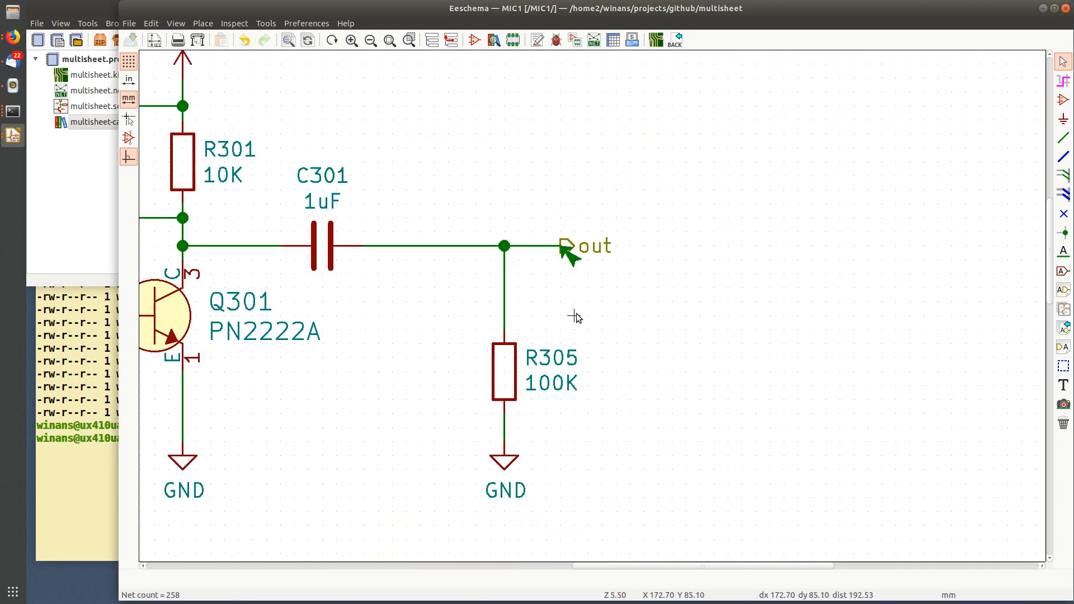
key("alt+BackSpace")
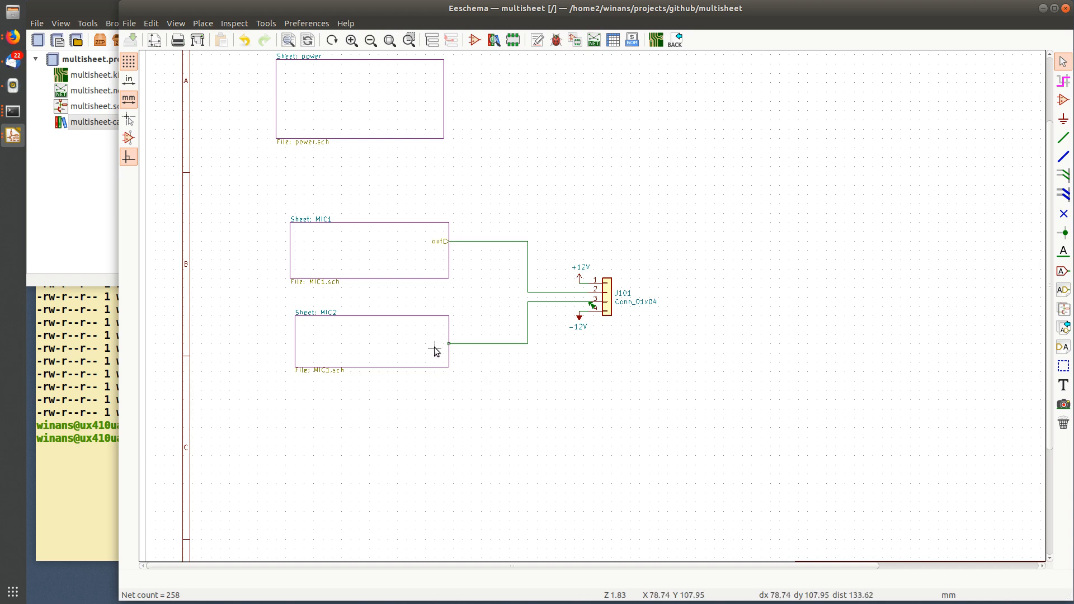
scroll(434, 350, "up", 3)
middle_click_drag(587, 319, 435, 378)
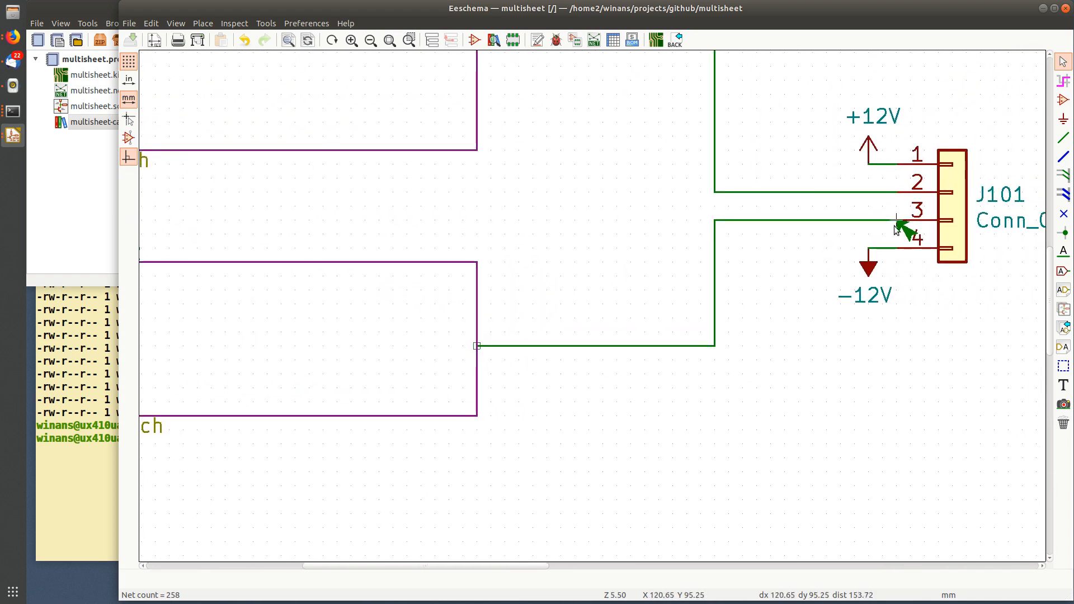
scroll(437, 381, "down", 2)
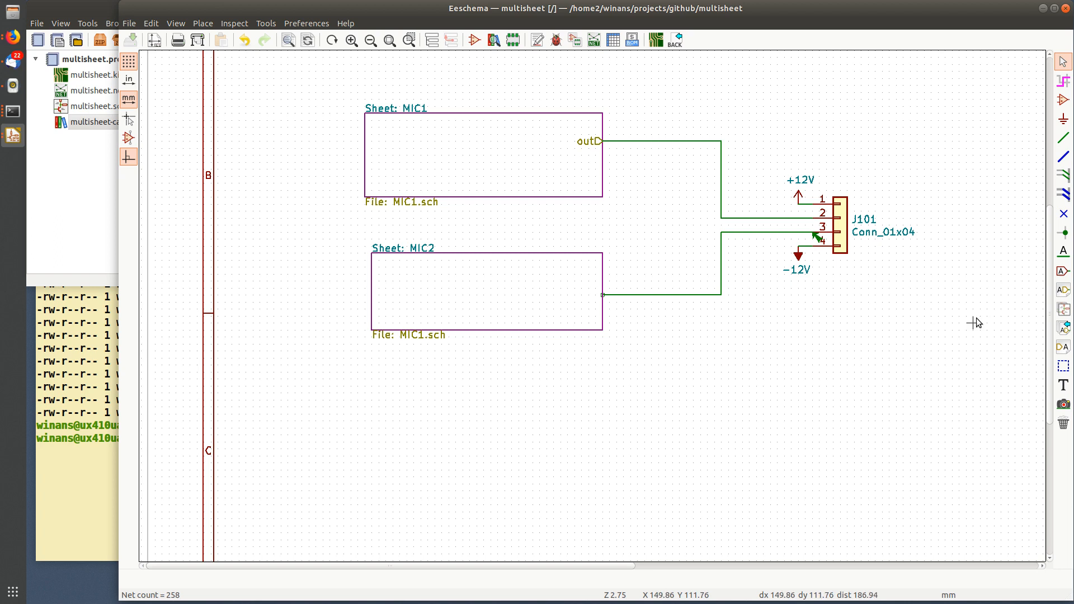
Import the "out" hierarchical pin into the MIC2 sheet, place it where the J101 wire meets the sheet edge, and save.
left_click(1064, 327)
left_click(576, 286)
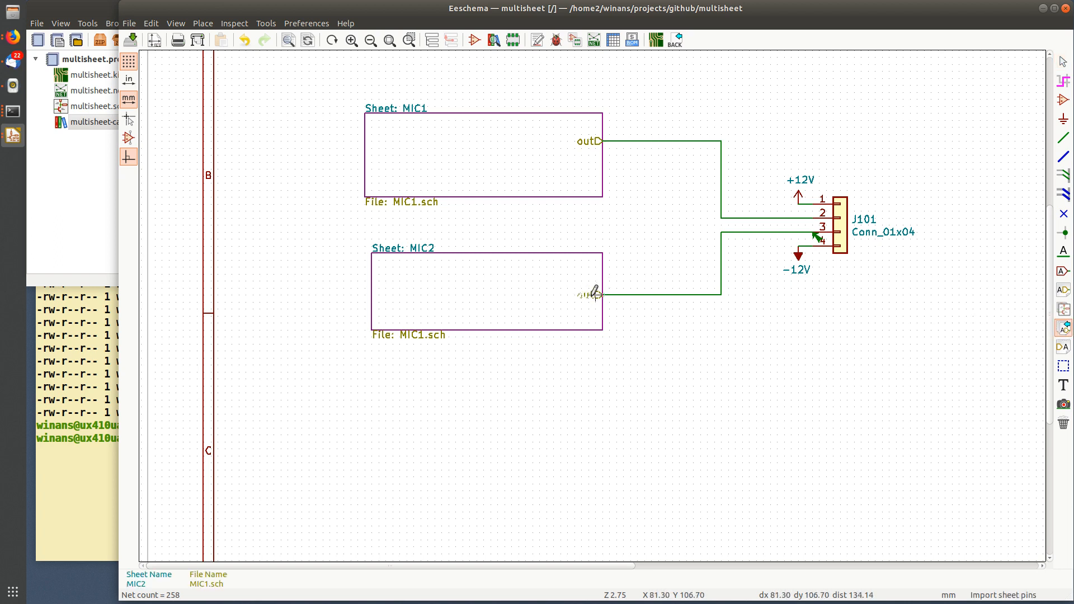
left_click(597, 293)
key("ctrl+s")
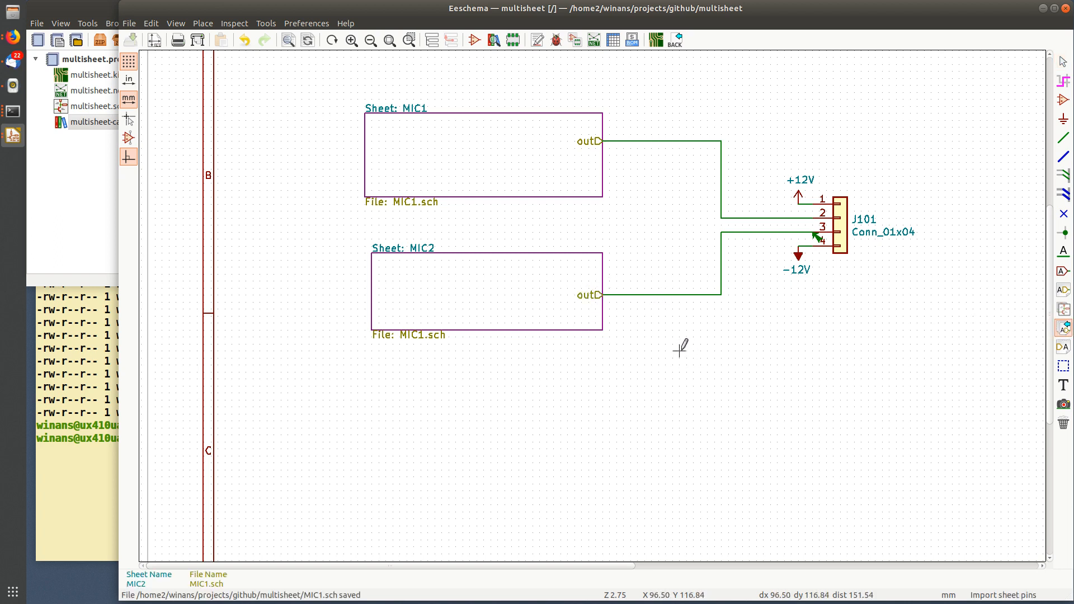
key("Escape")
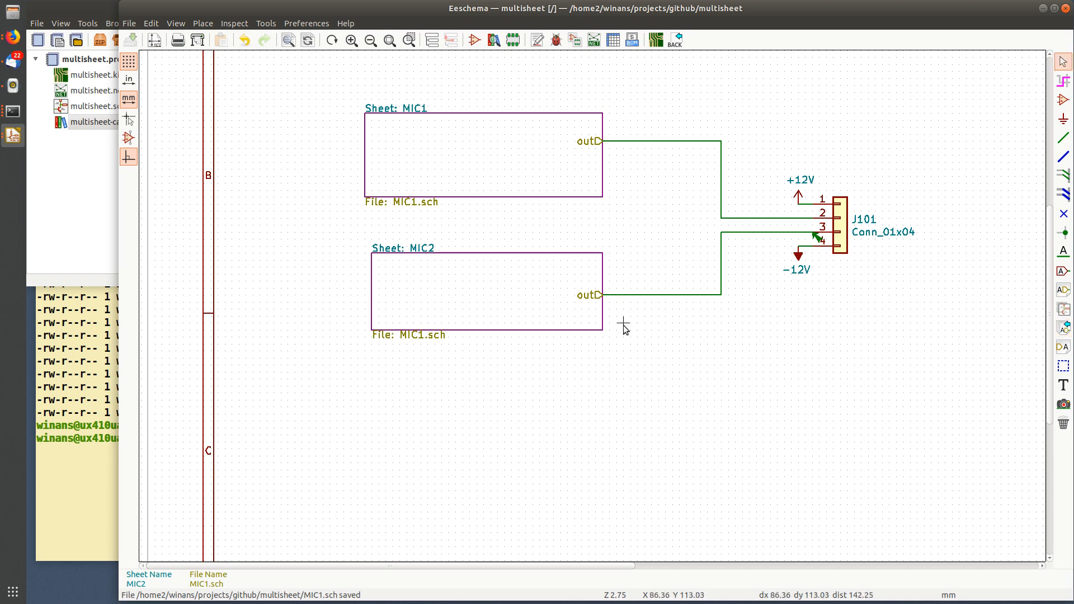
Check the MIC2 sheet for remaining hierarchical labels to import and rerun the electrical rules check.
left_click(1064, 327)
left_click(470, 293)
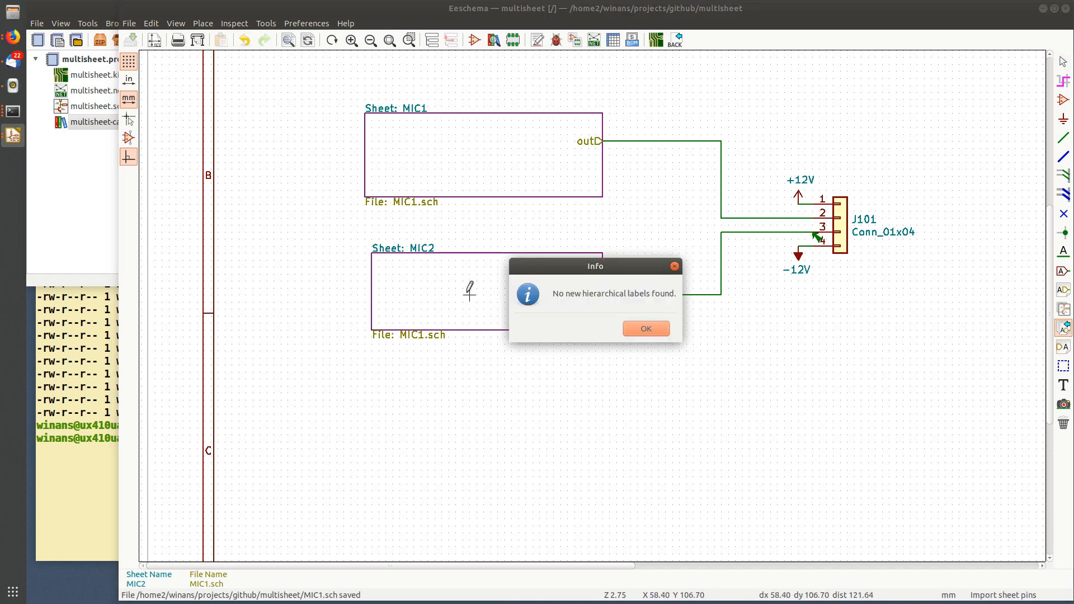
left_click(648, 329)
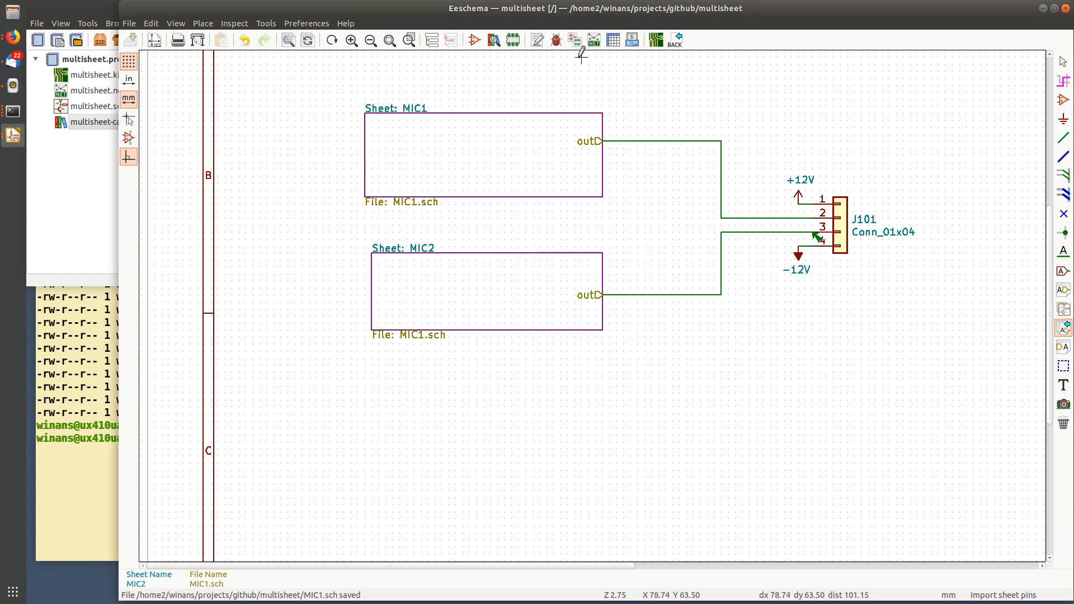
left_click(556, 40)
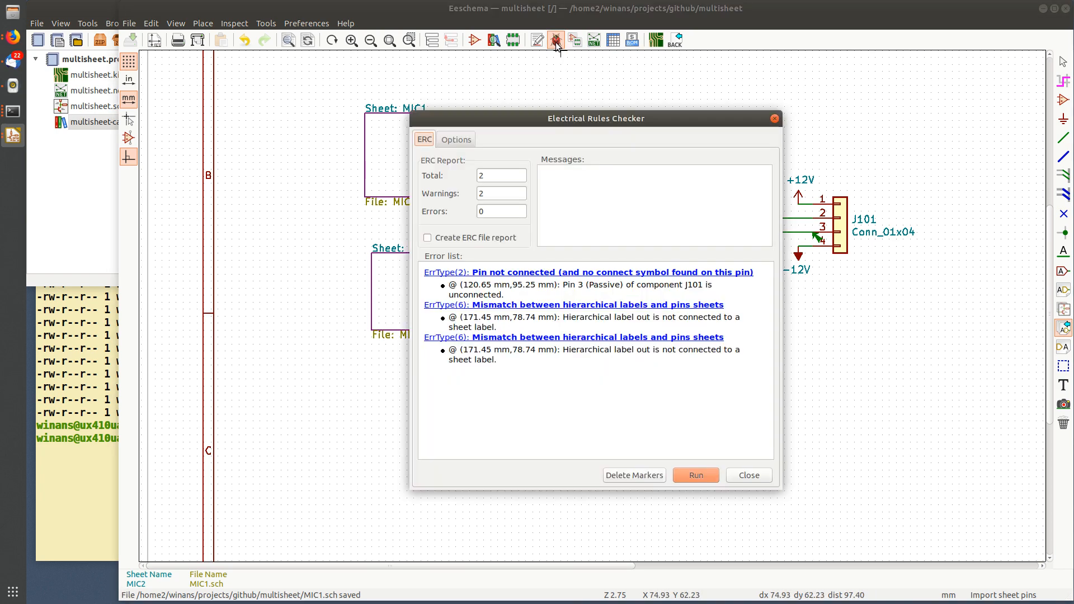
left_click(699, 476)
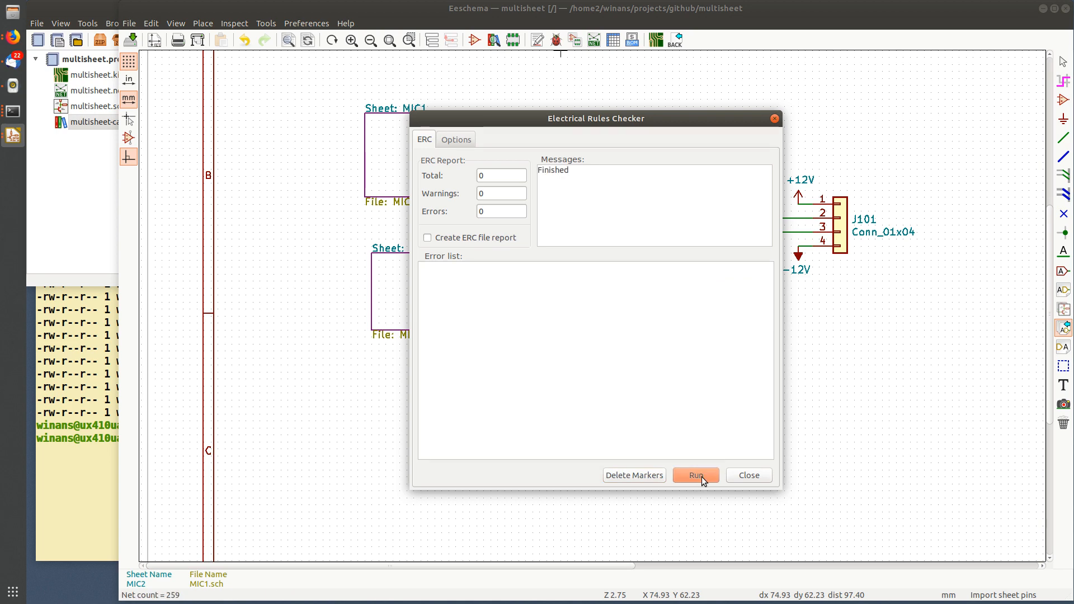
left_click(750, 476)
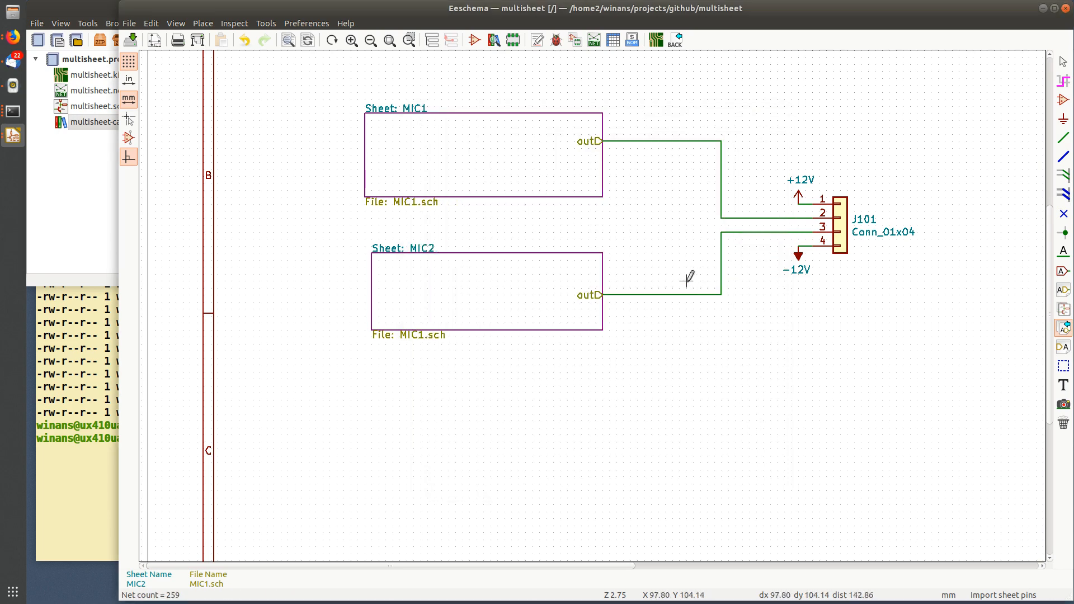
Open the MIC1 sheet to view its preamp circuit and save the schematic.
middle_click_drag(729, 312, 607, 354)
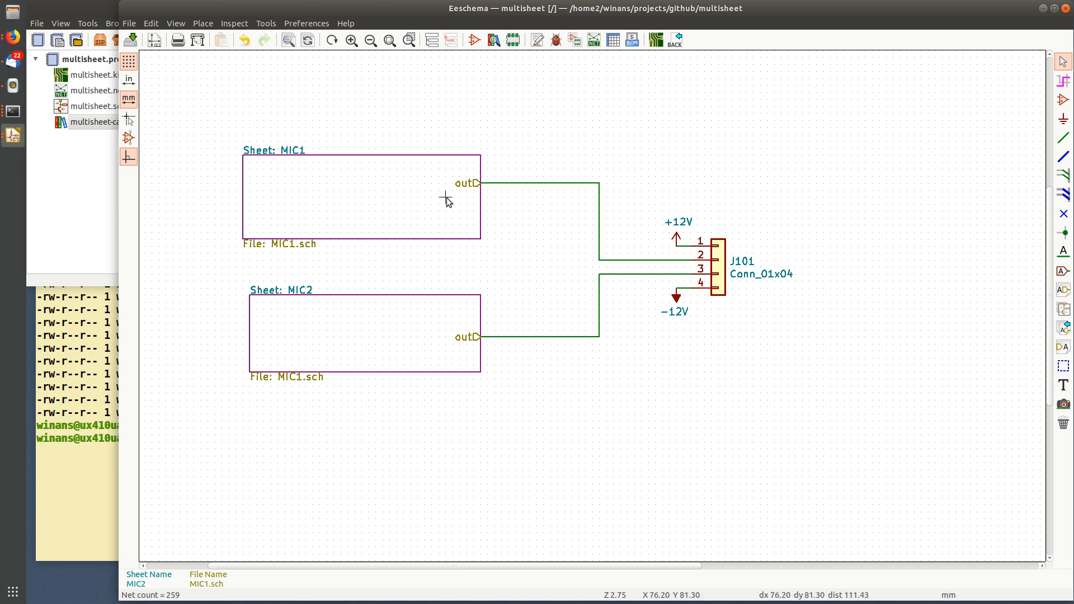
double_click(412, 204)
key("Home")
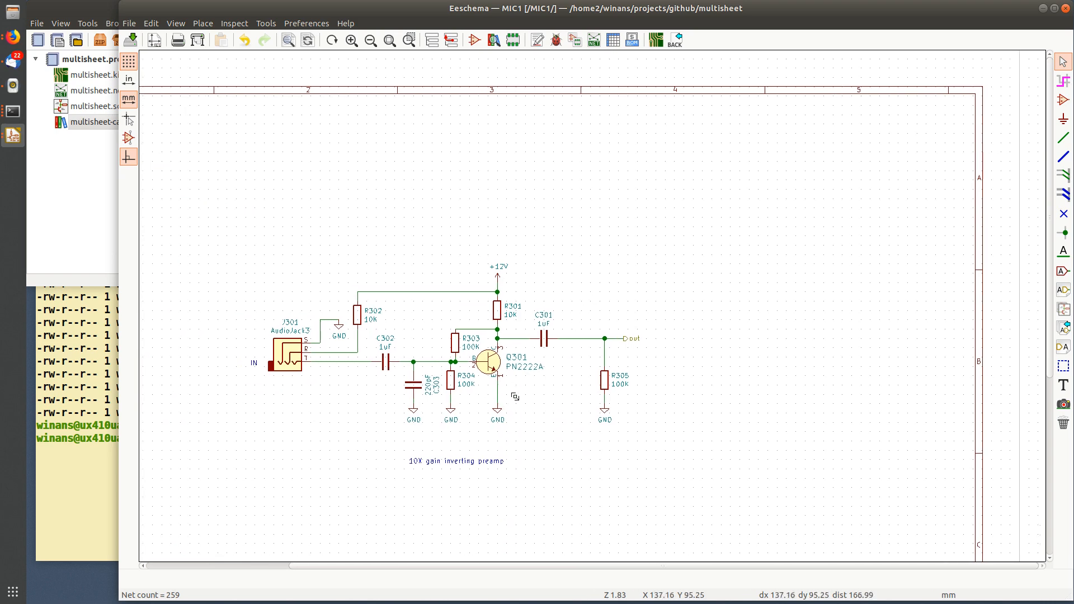
scroll(515, 396, "up", 2)
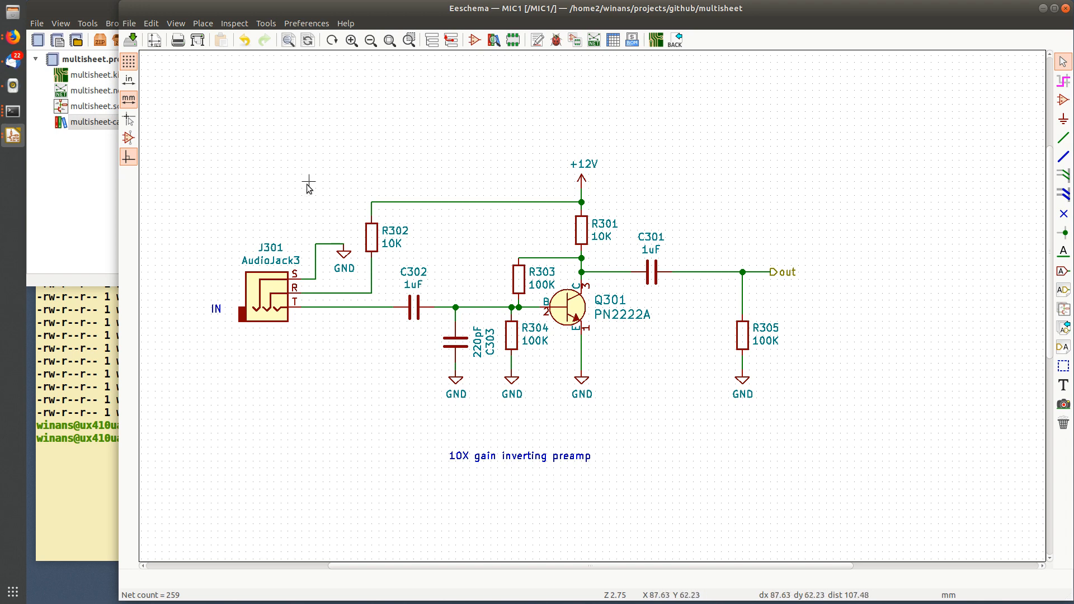
scroll(591, 306, "down", 1)
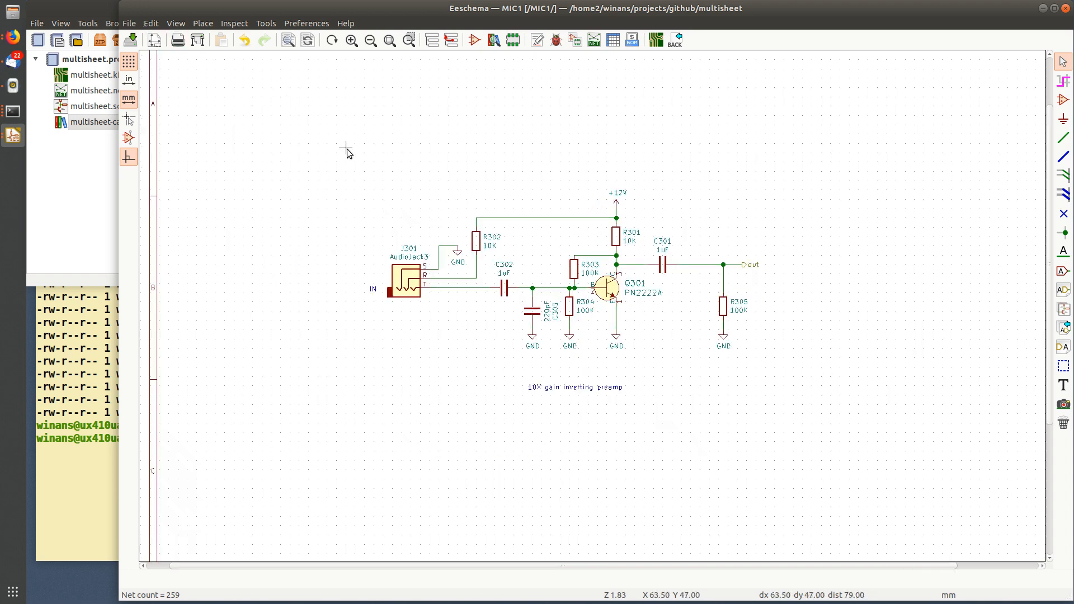
key("ctrl+s")
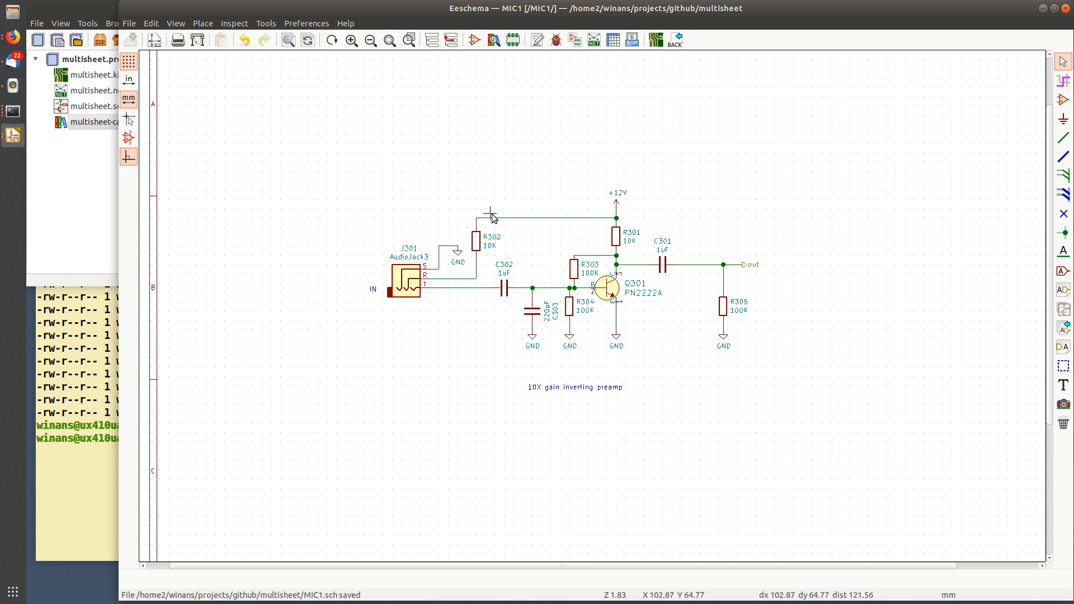
scroll(538, 236, "up", 1)
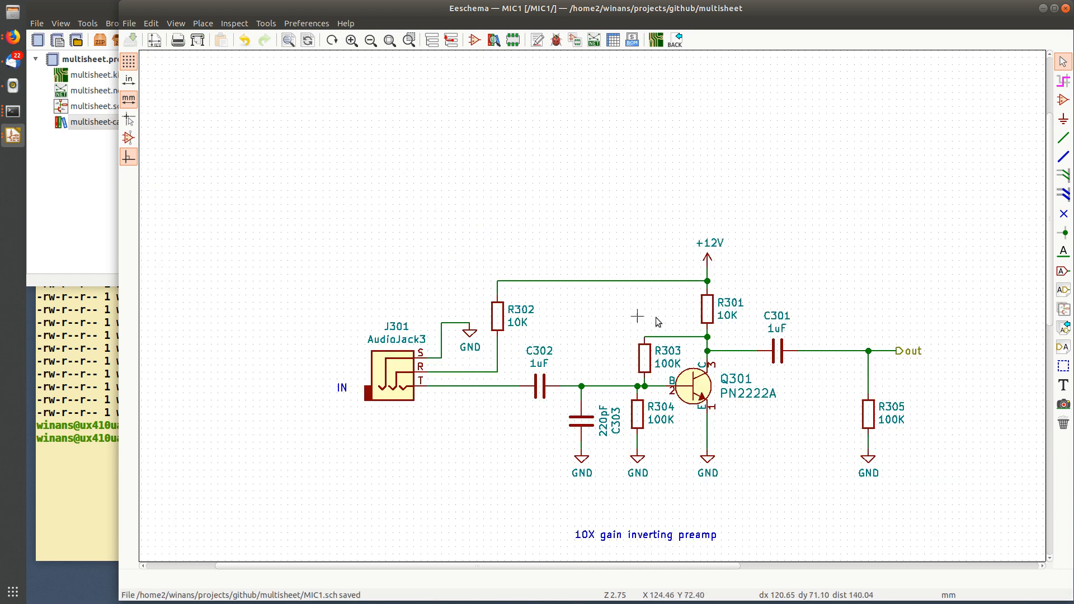
middle_click_drag(598, 351, 528, 337)
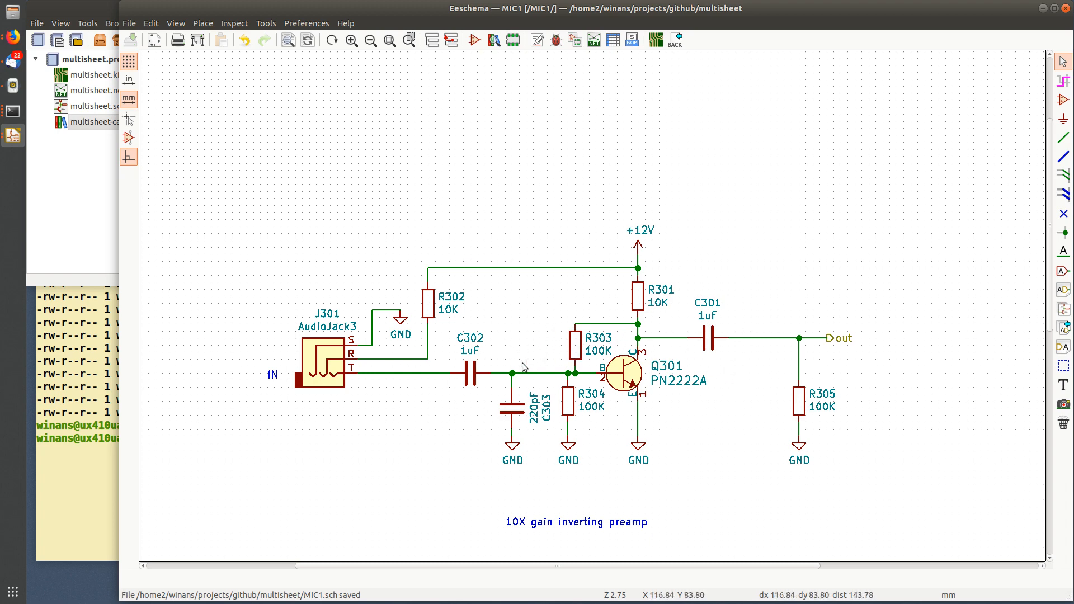
scroll(526, 363, "up", 2)
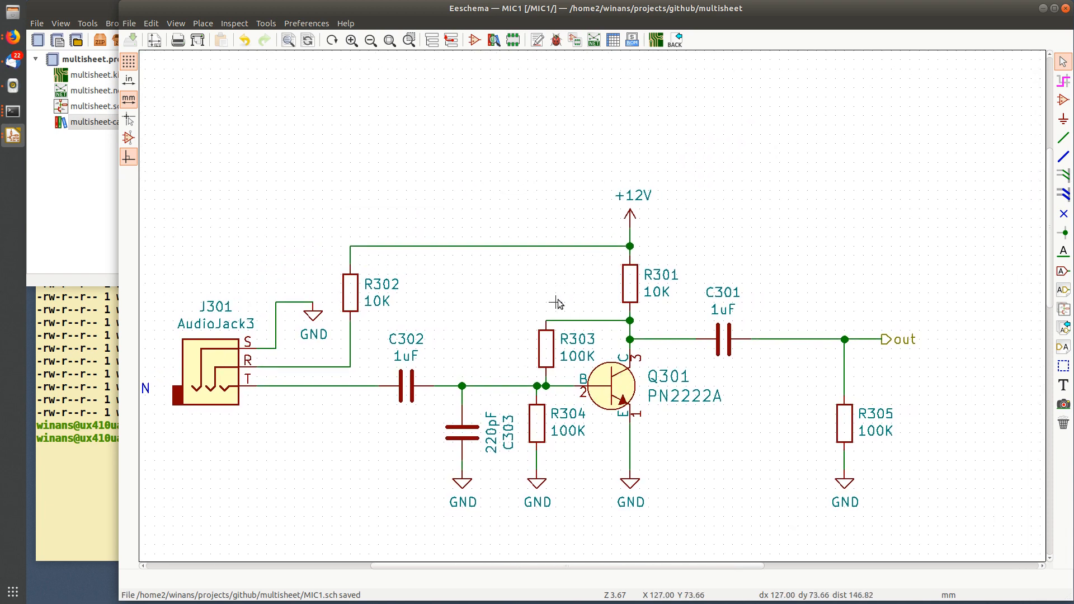
scroll(564, 293, "down", 2)
middle_click_drag(566, 315, 569, 311)
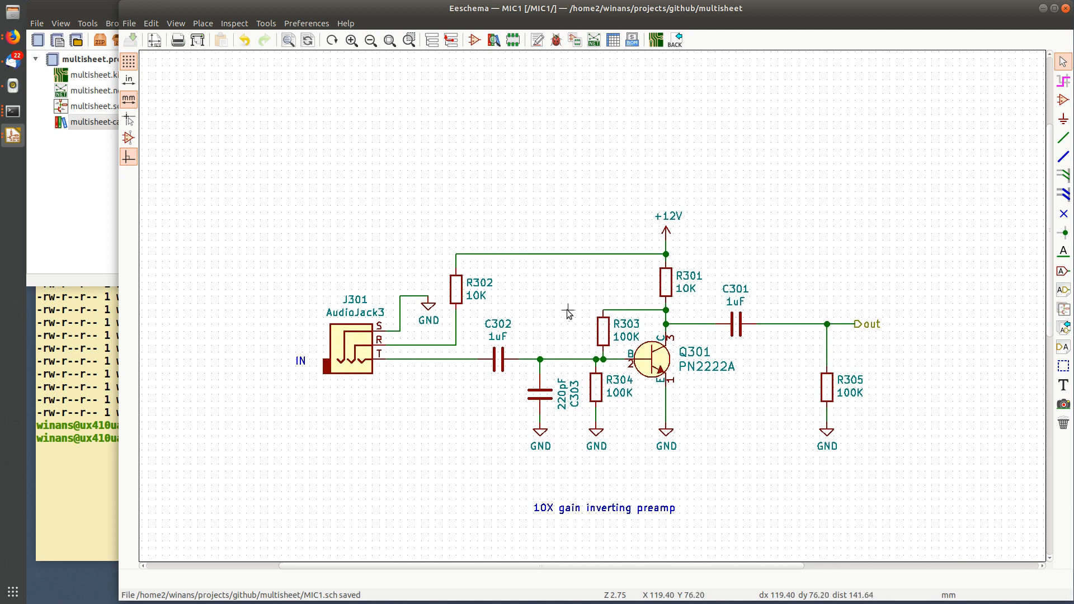